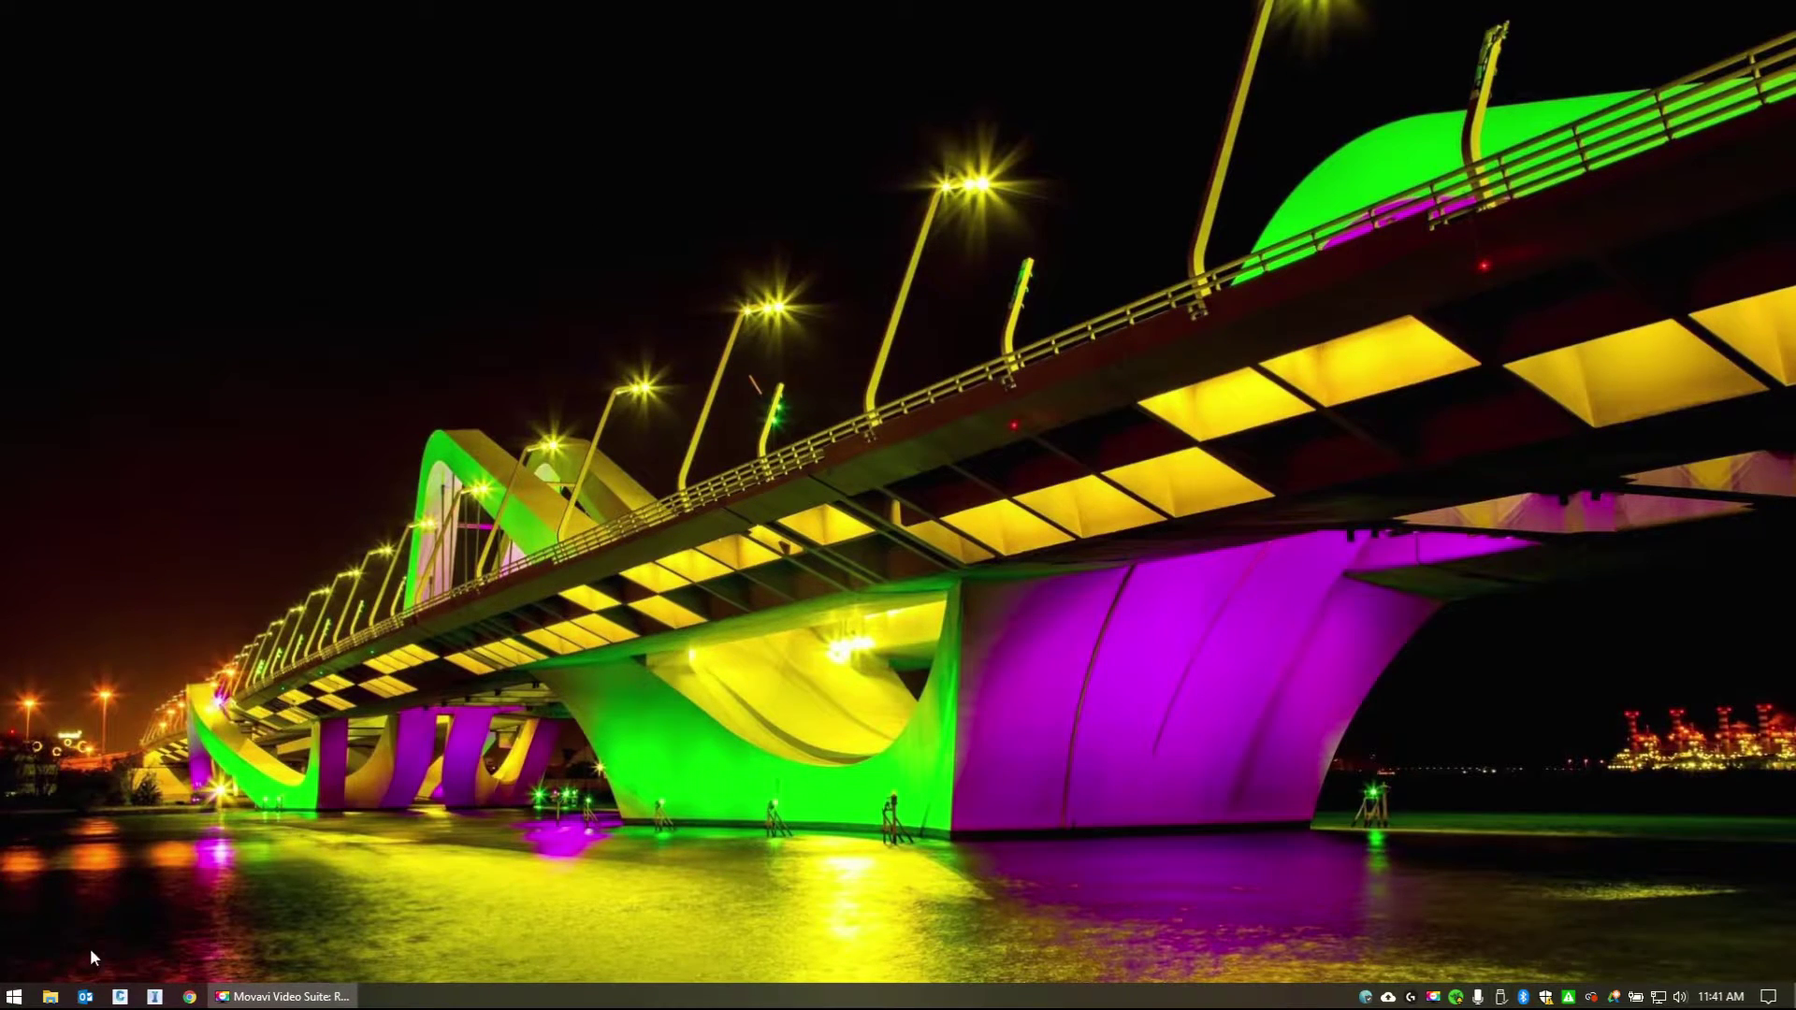
Browse the Start menu's Autodesk Civil 3D 2020 folder and the Metric recent files list.
{"action": "left_click", "coordinate": [13, 996]}
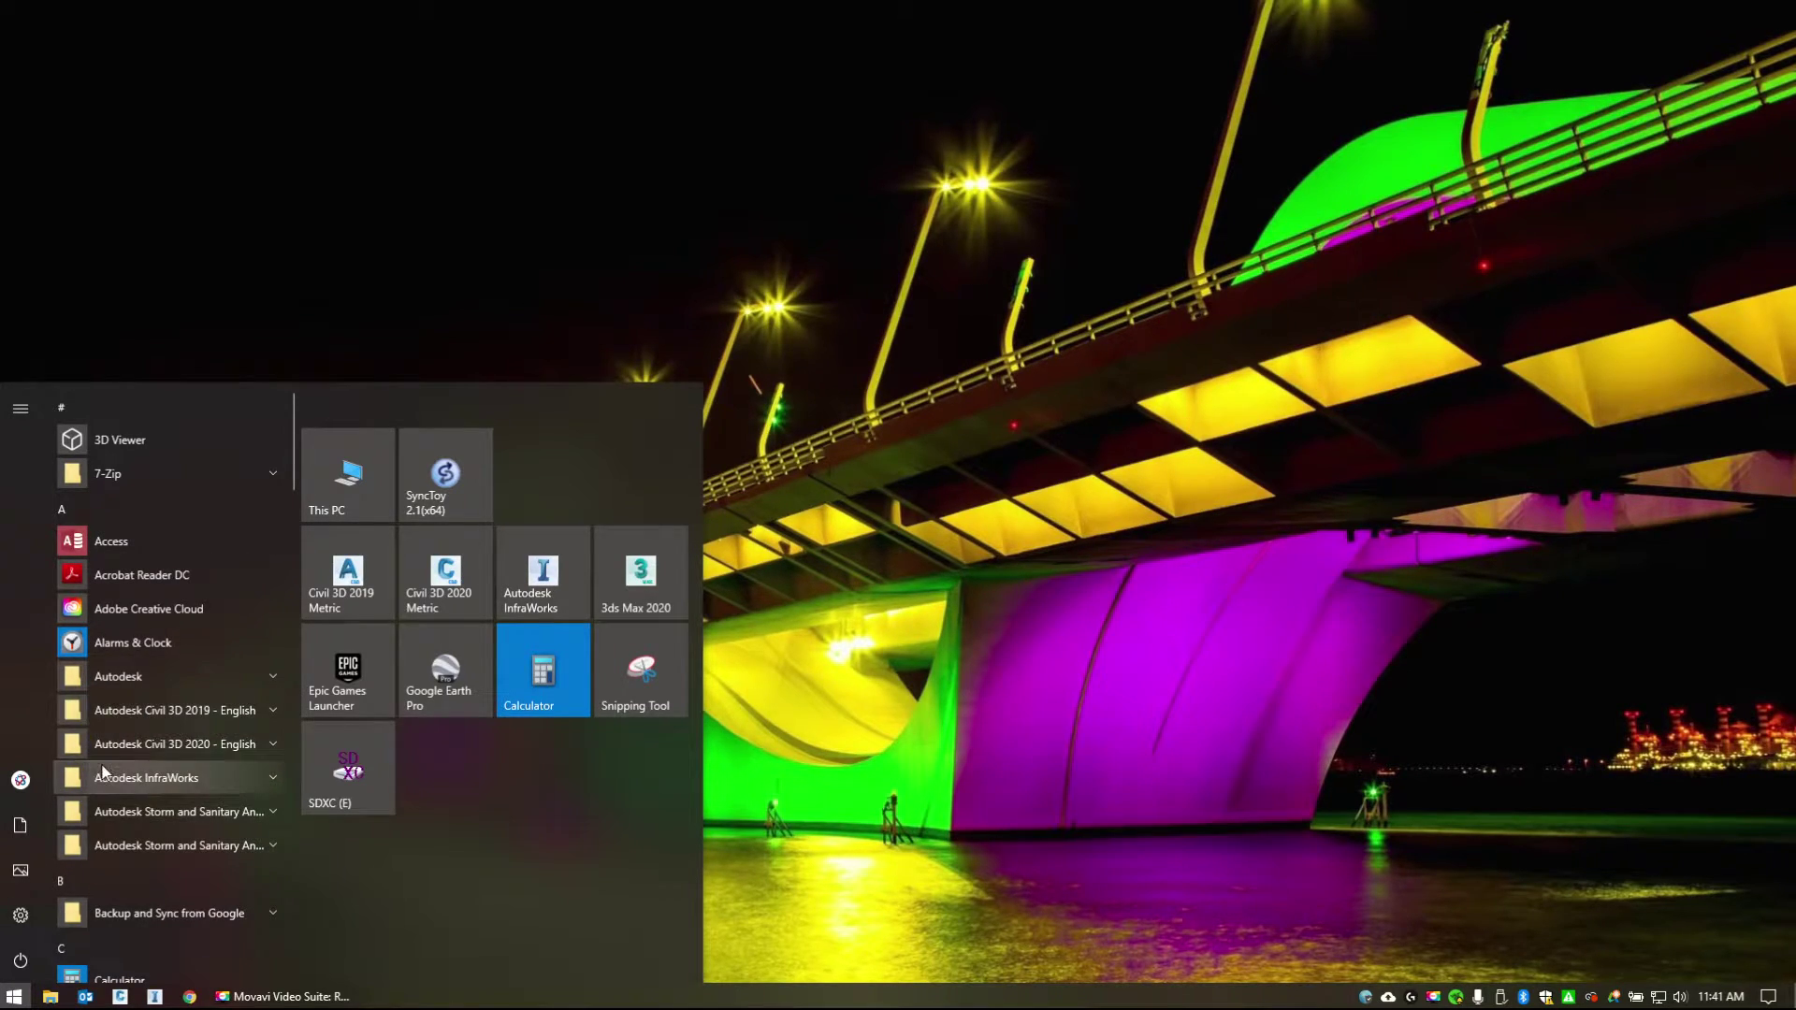
{"action": "left_click", "coordinate": [169, 745]}
{"action": "scroll", "coordinate": [206, 599], "scroll_direction": "down", "scroll_amount": 2}
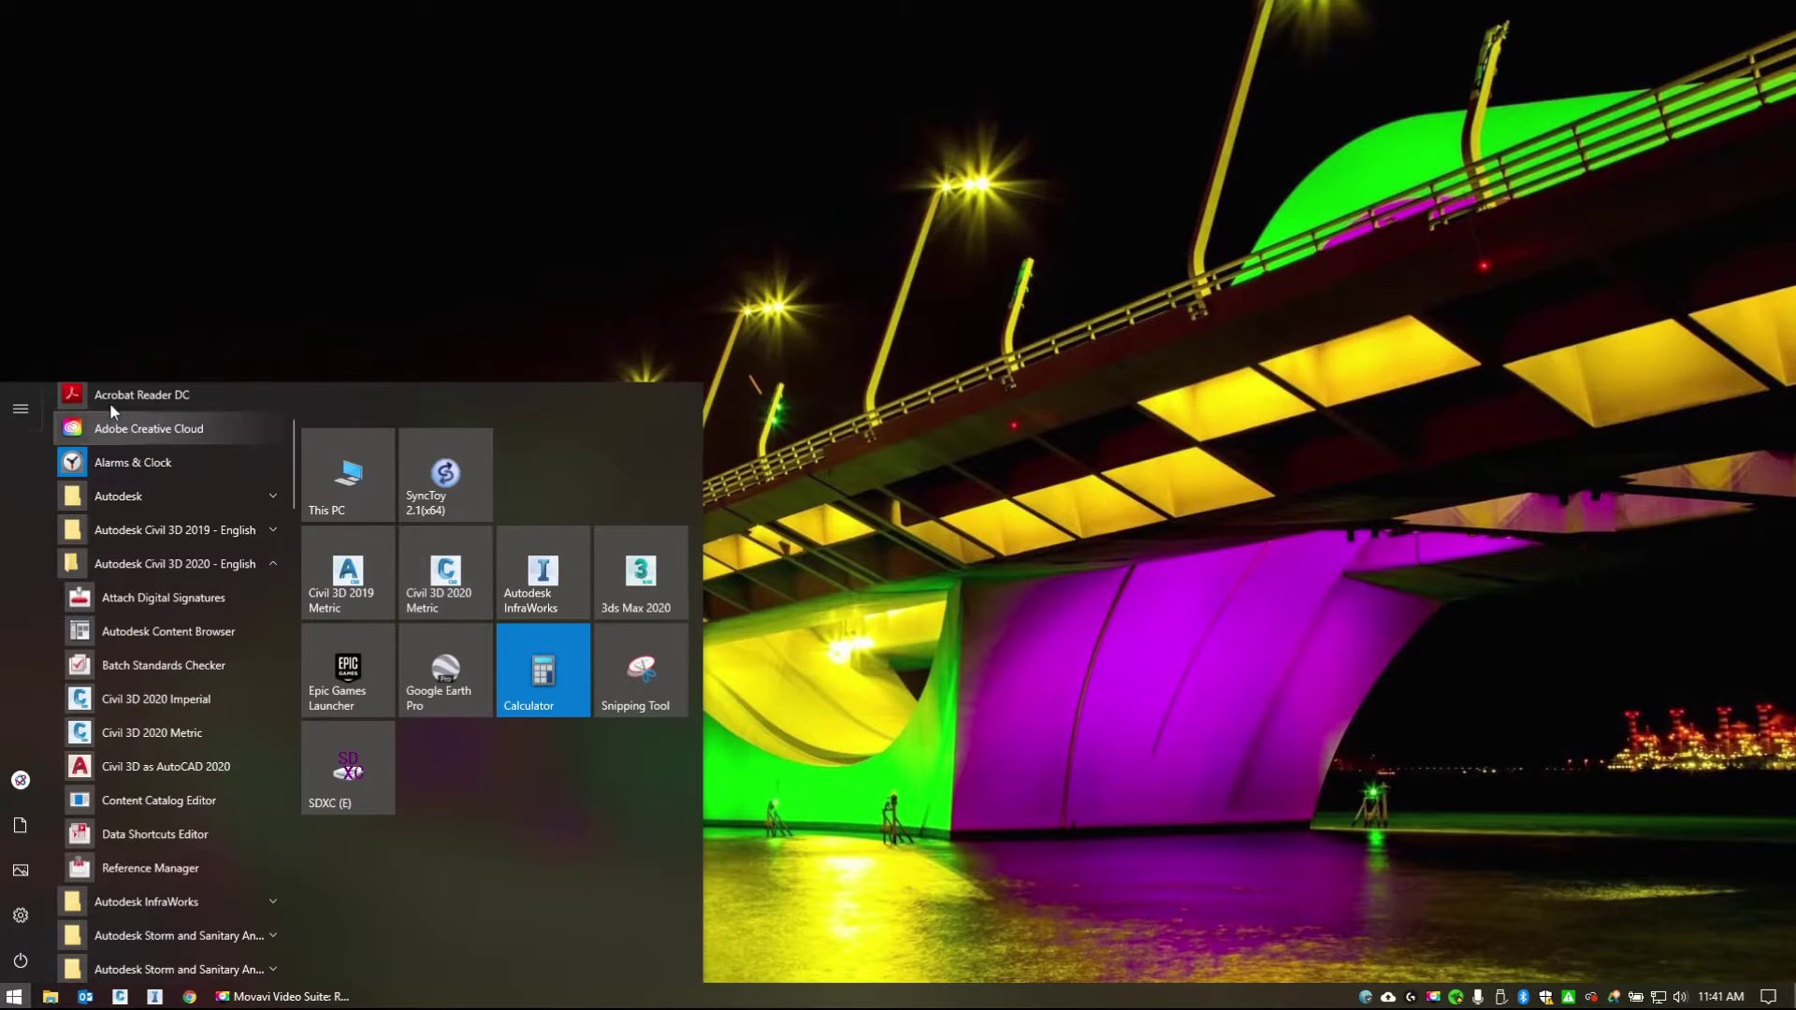
{"action": "right_click", "coordinate": [138, 731]}
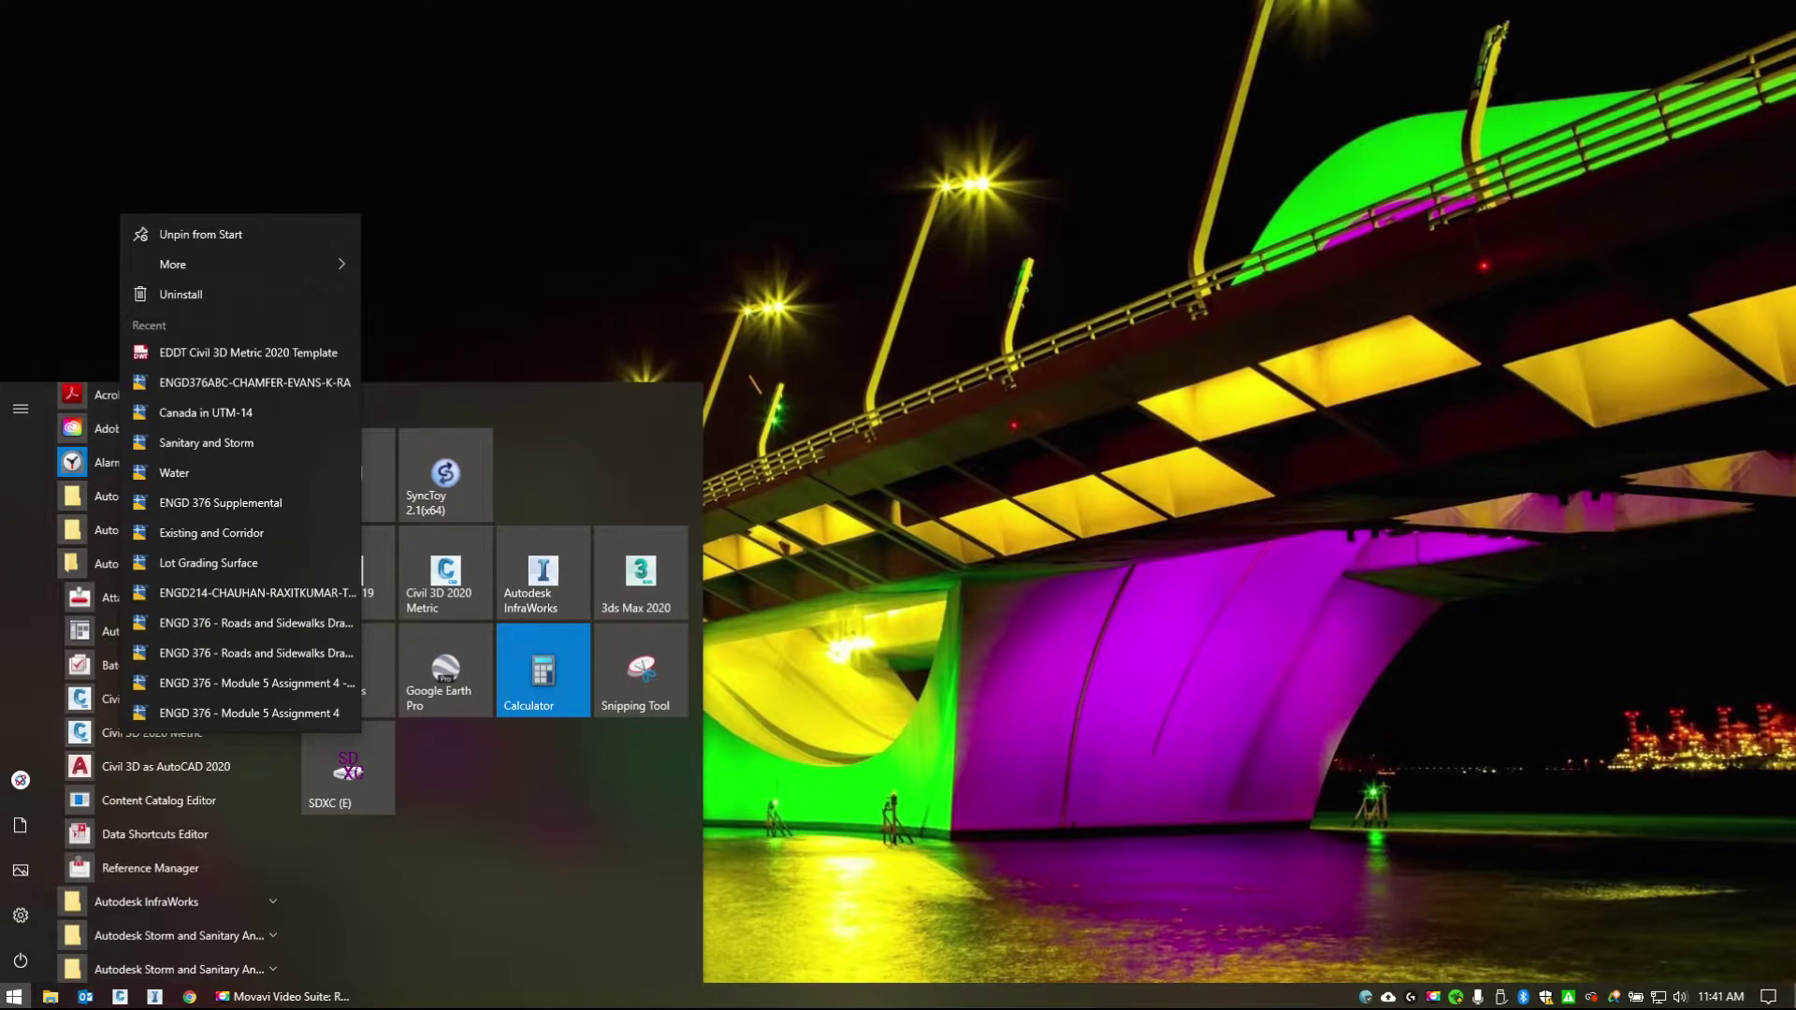
{"action": "left_click", "coordinate": [637, 765]}
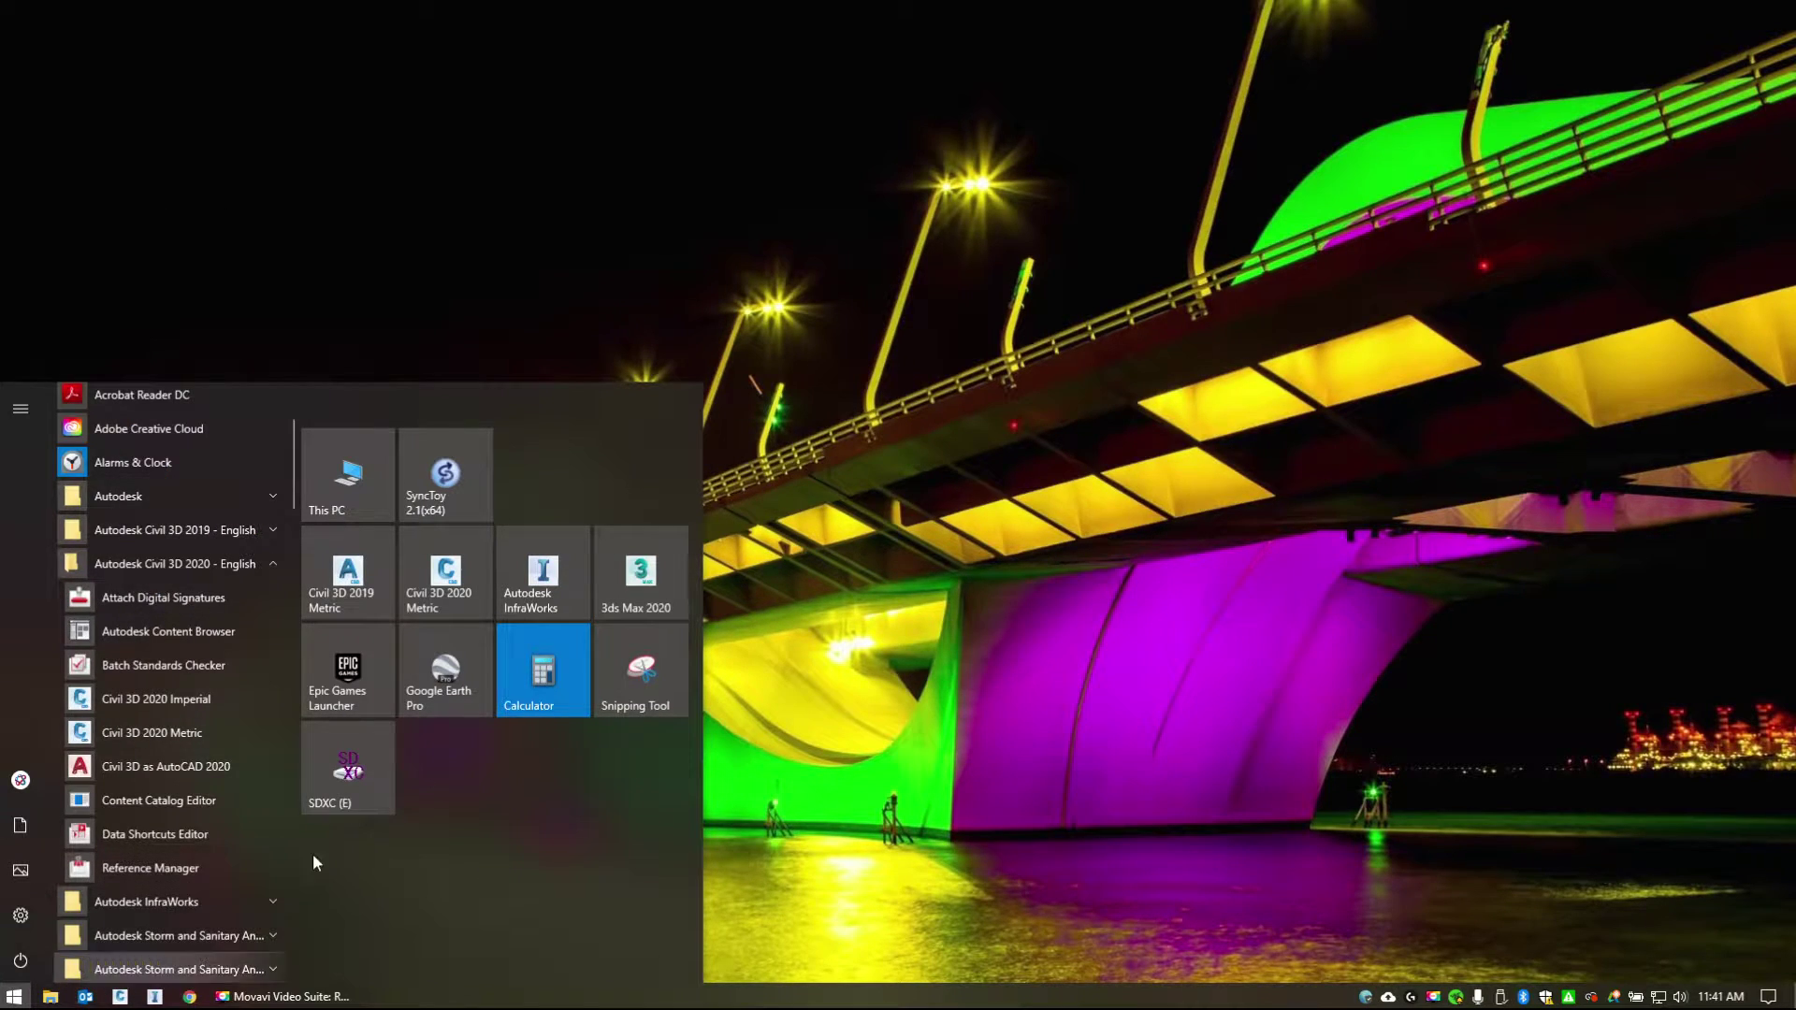
{"action": "left_click", "coordinate": [1051, 750]}
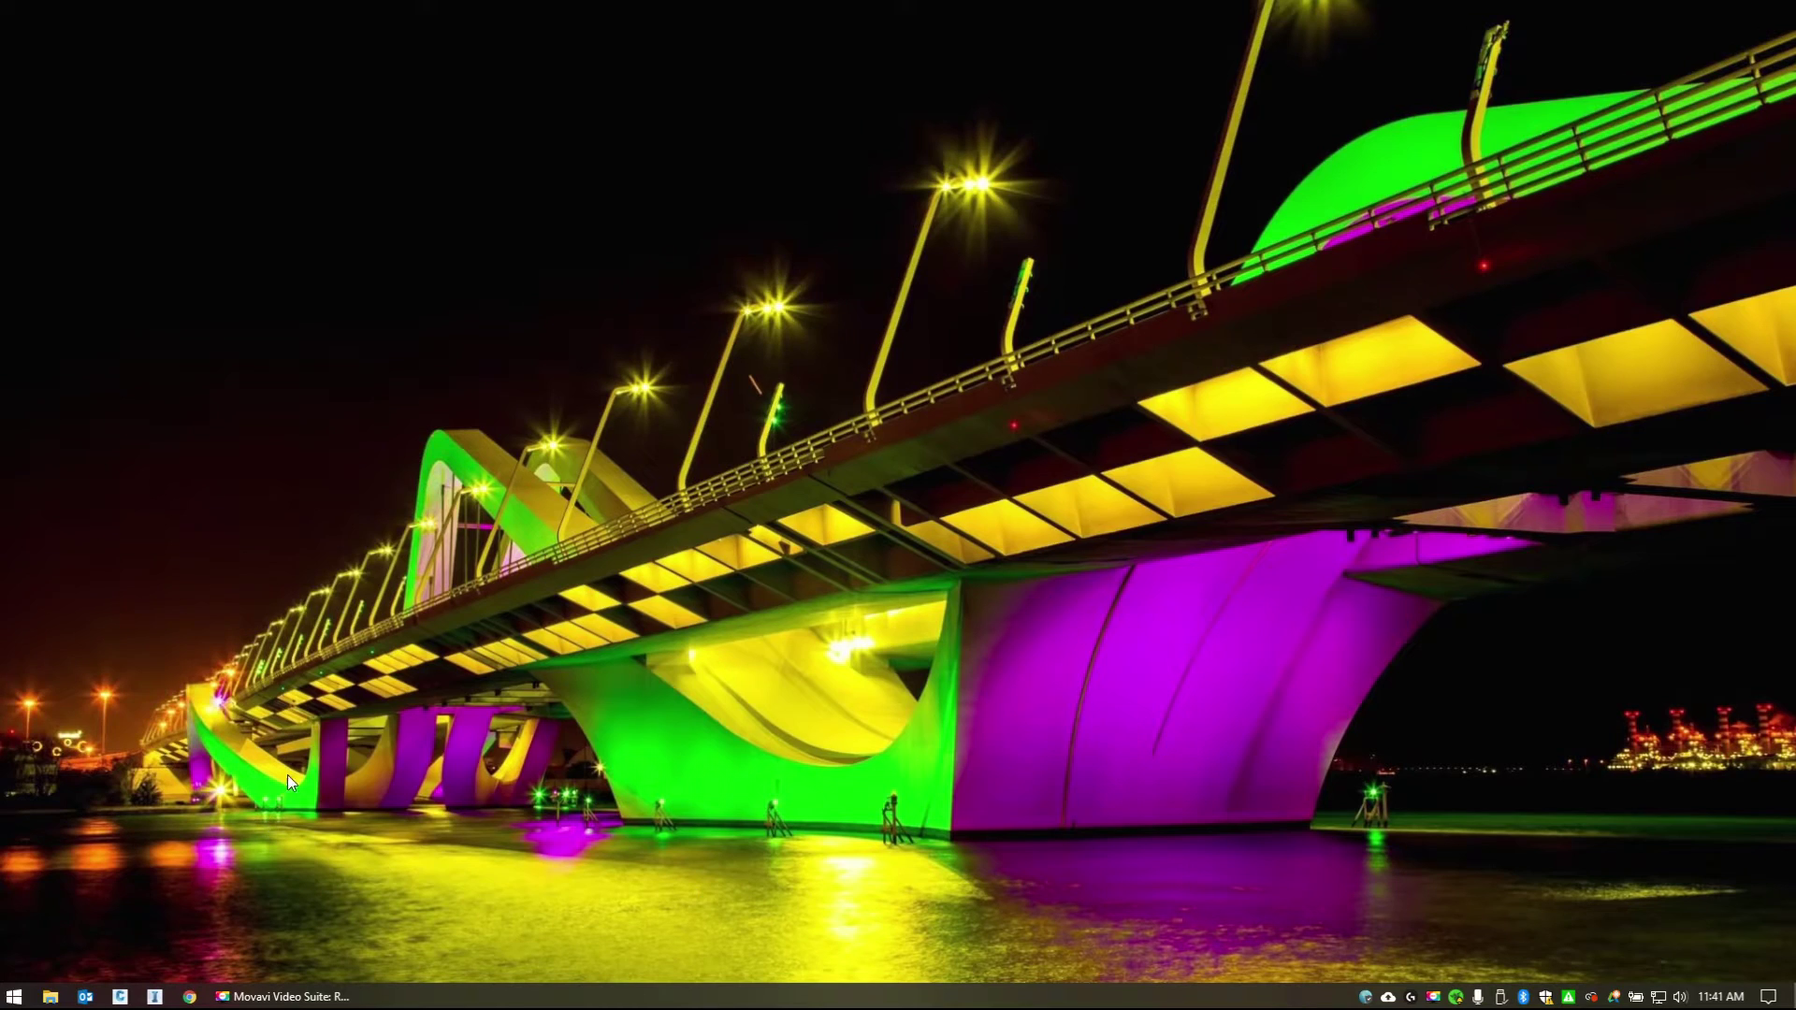
Open the Civil 3D 2020 Metric taskbar shortcut's properties and check its start-in folder.
{"action": "right_click", "coordinate": [119, 996]}
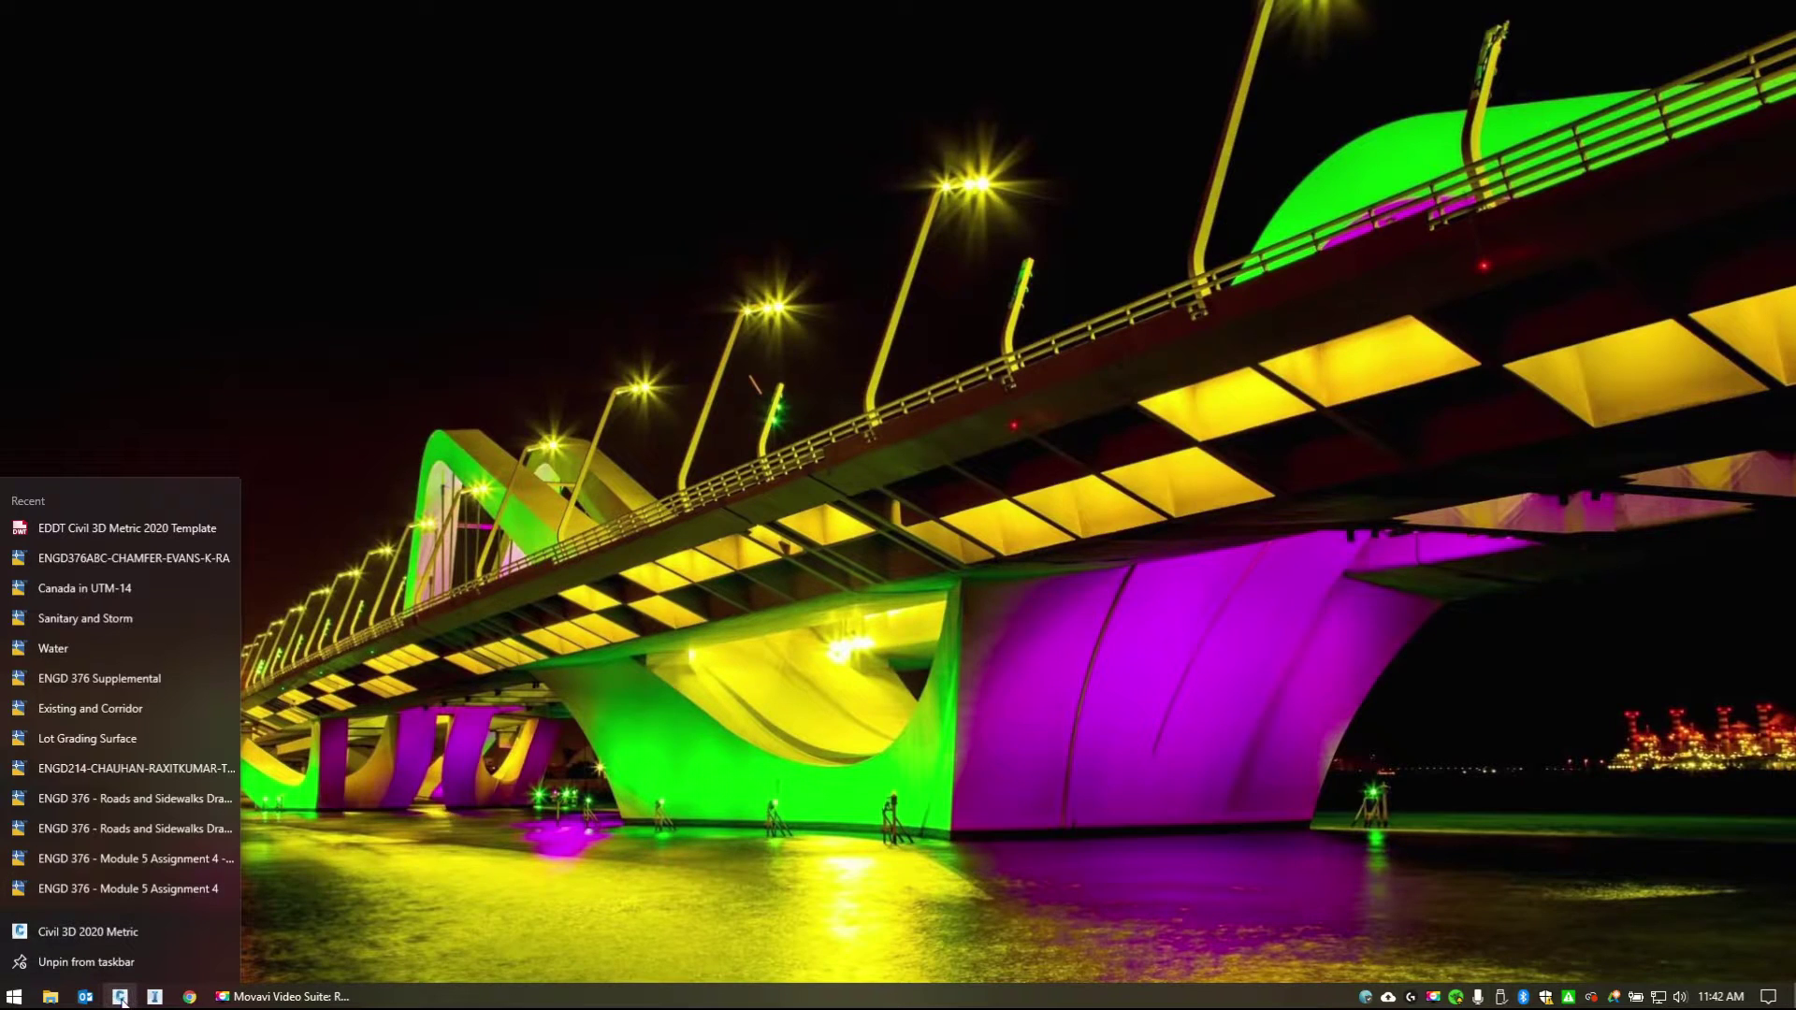
{"action": "right_click", "coordinate": [111, 930]}
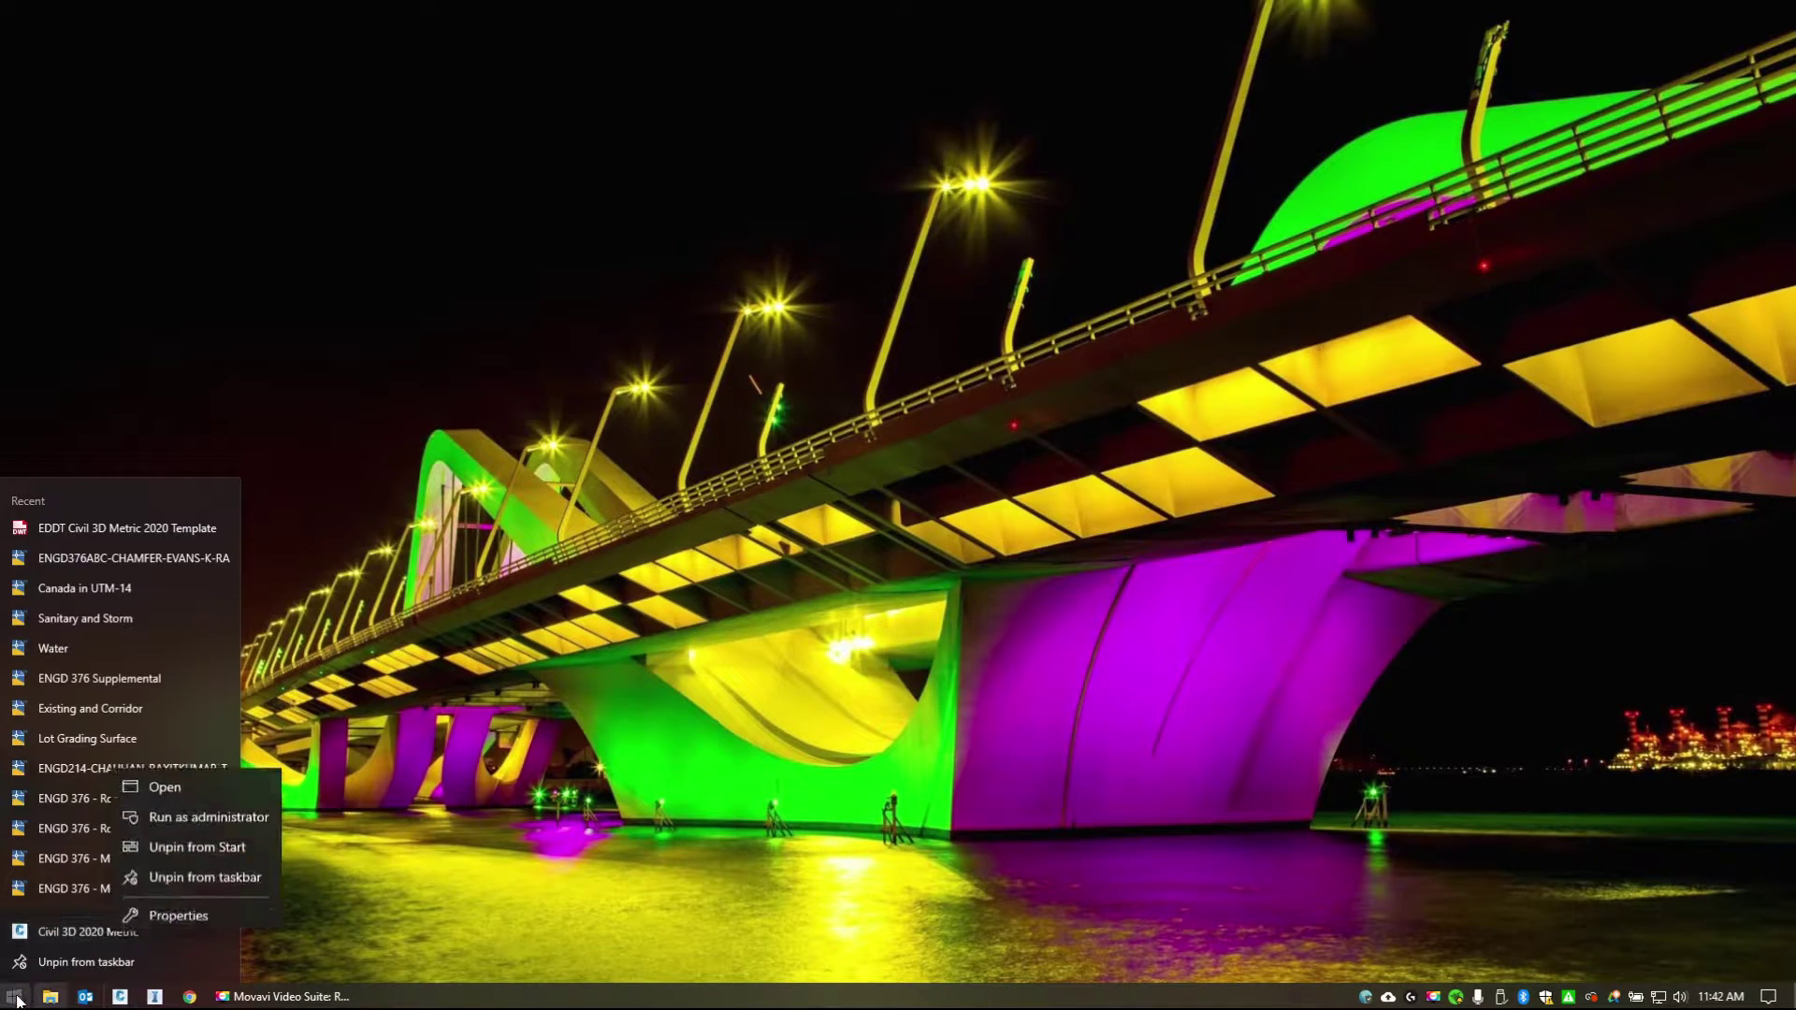
{"action": "left_click", "coordinate": [239, 785]}
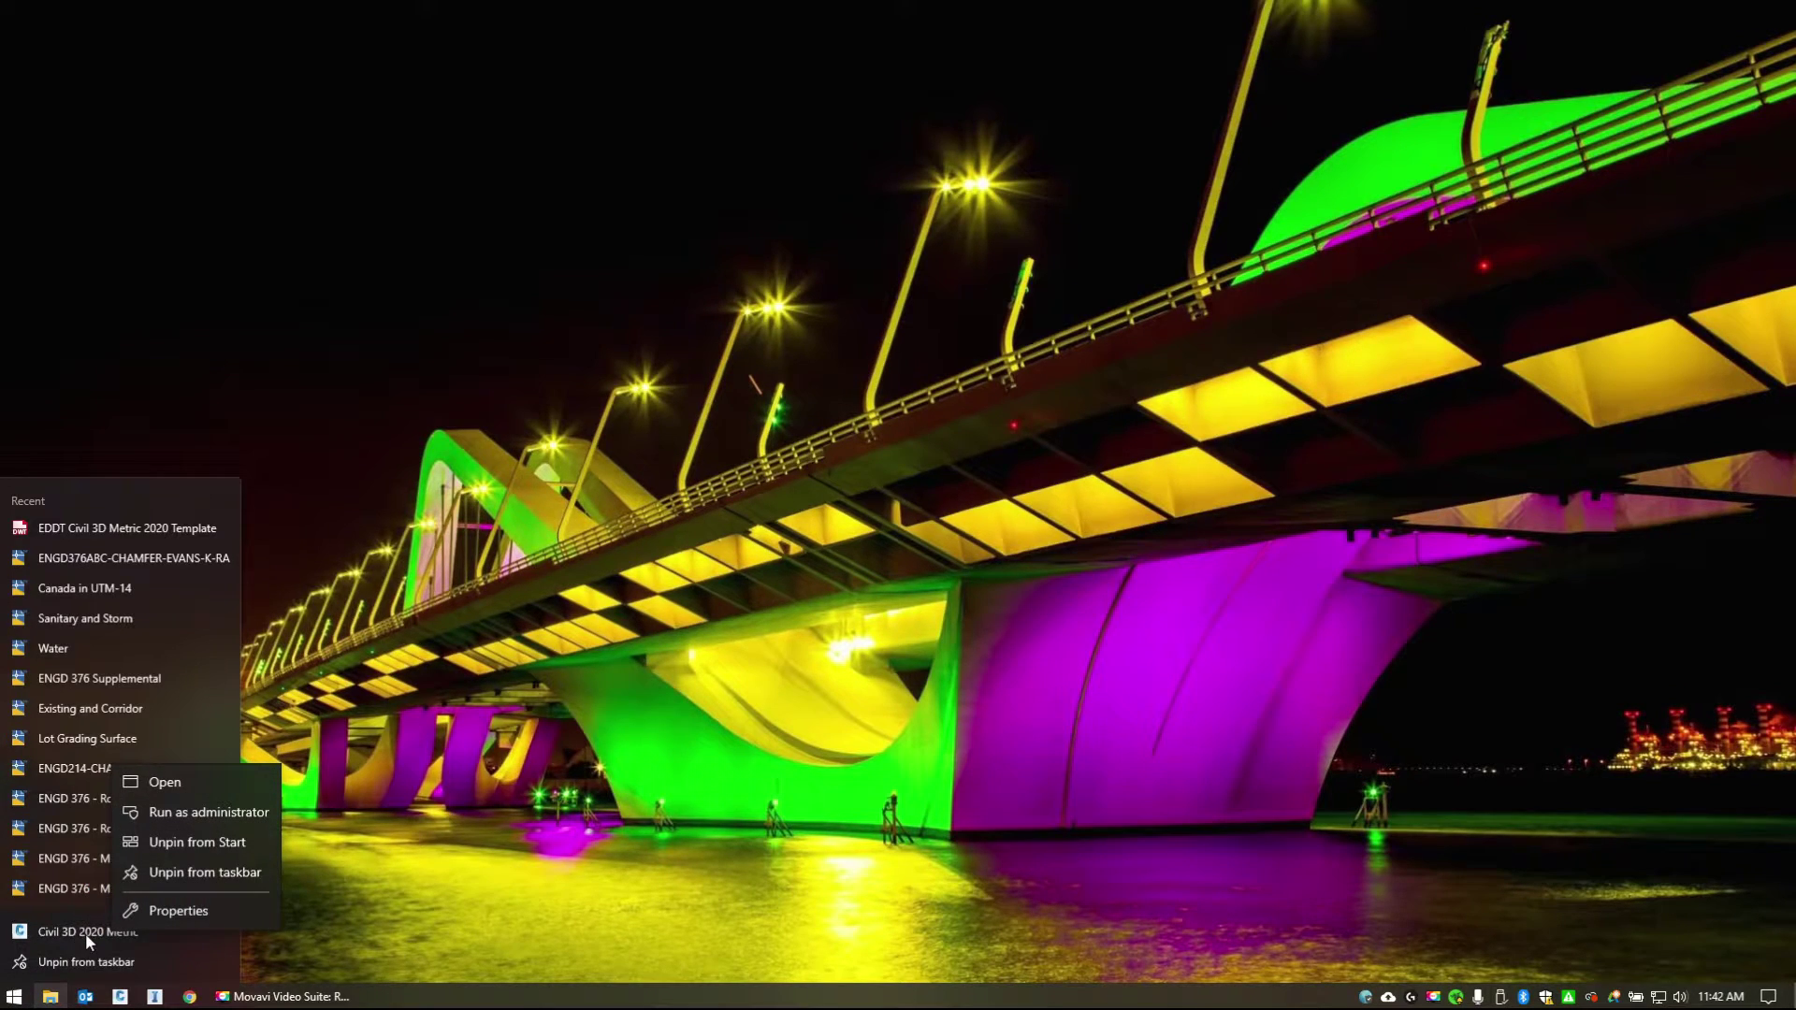
{"action": "left_click", "coordinate": [184, 915]}
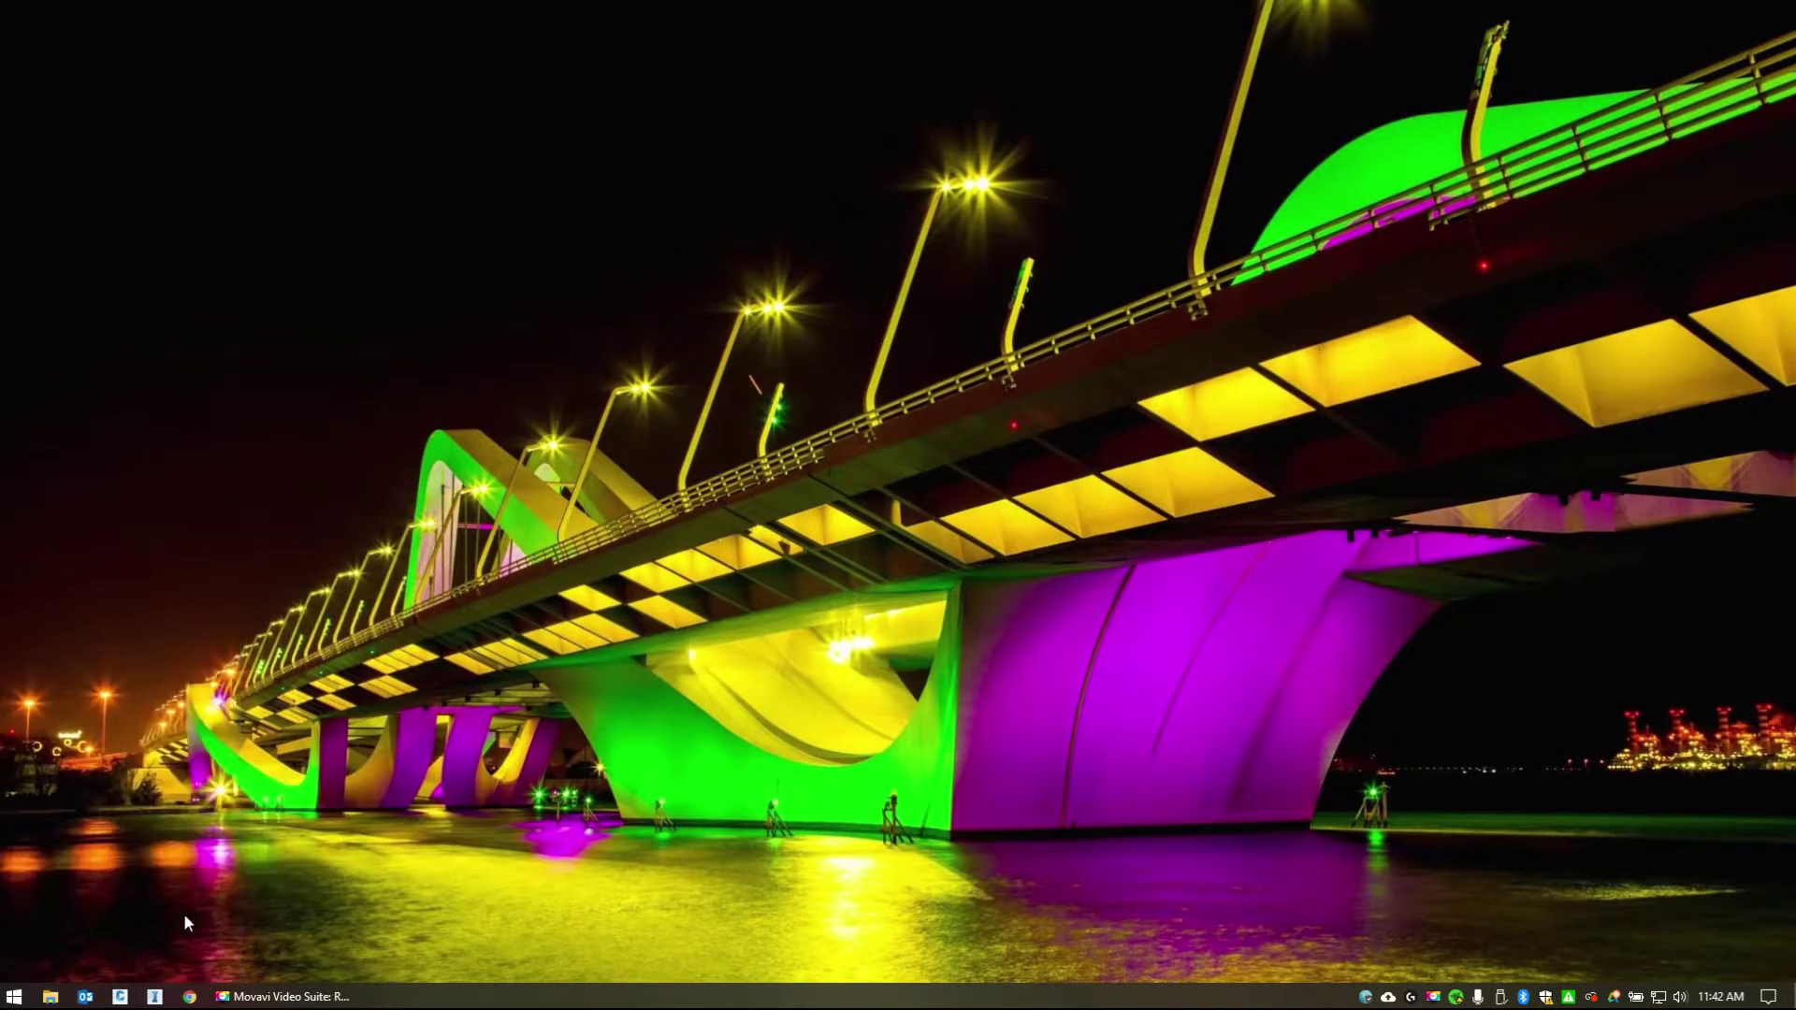
{"action": "left_click", "coordinate": [323, 709]}
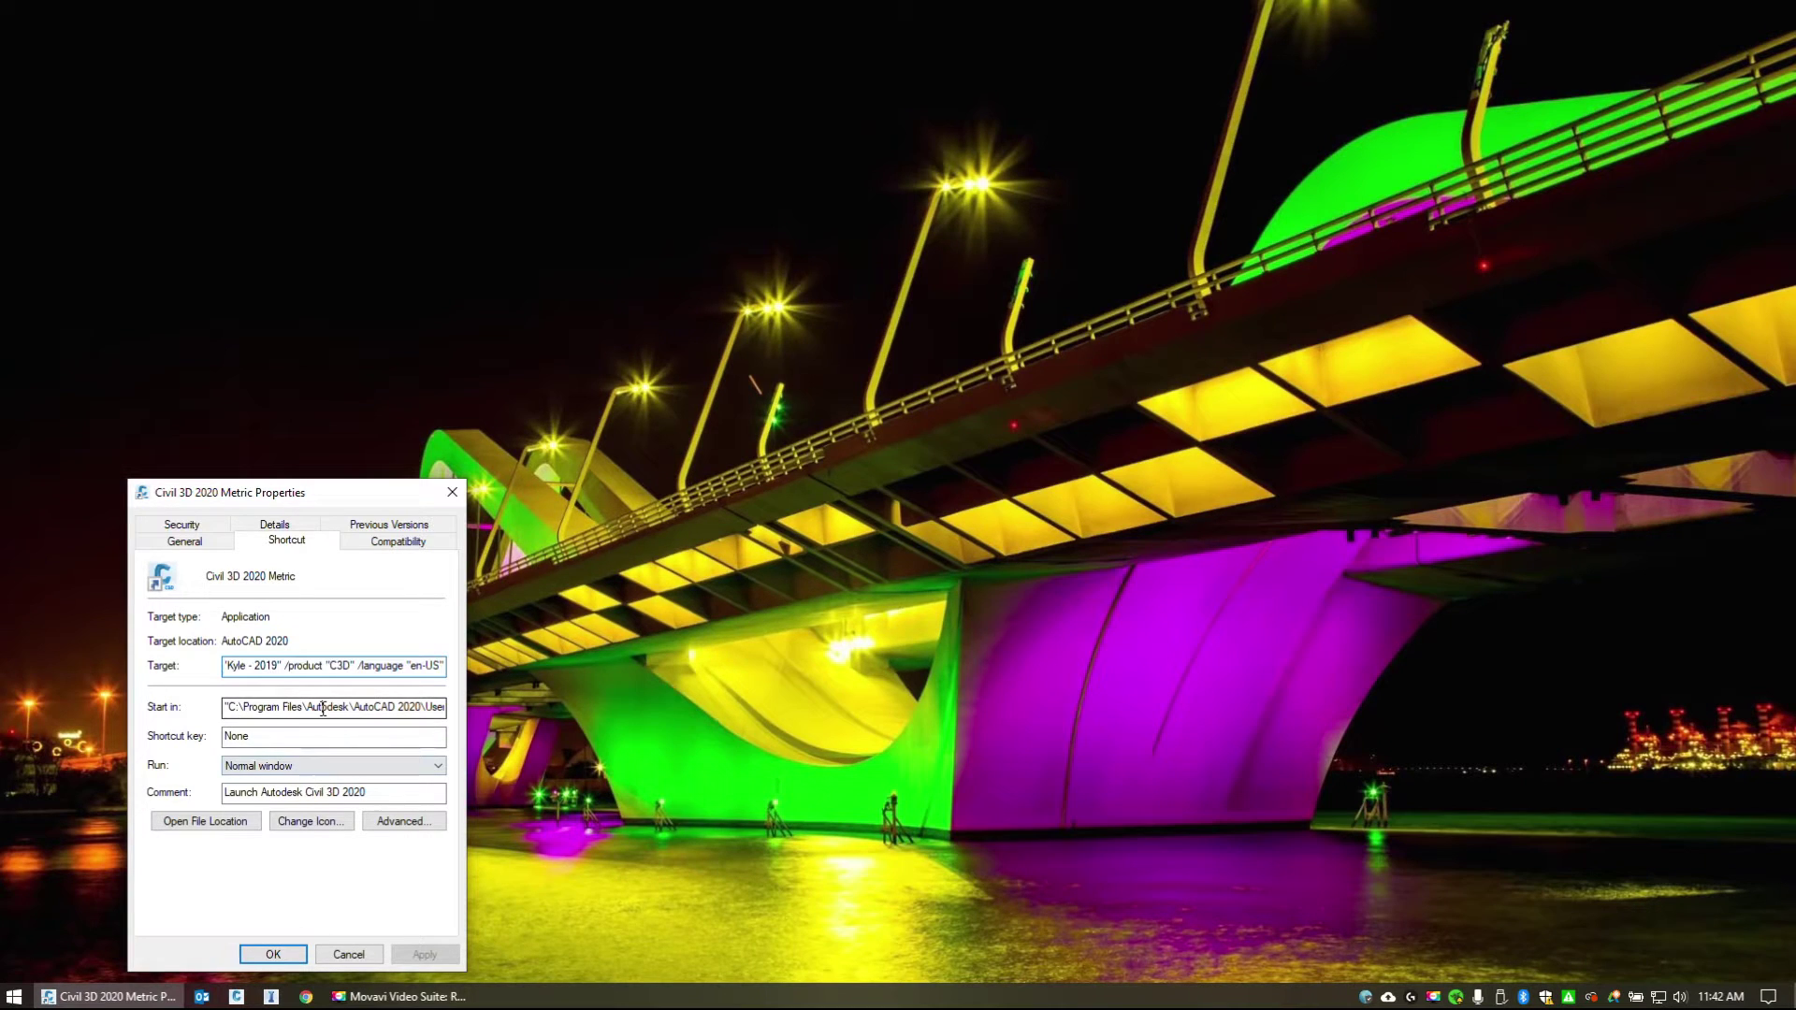
{"action": "left_click_drag", "start_coordinate": [323, 708], "coordinate": [466, 711]}
Review the shortcut target's profile and program path, then launch Civil 3D 2020.
{"action": "left_click_drag", "start_coordinate": [344, 666], "coordinate": [505, 669]}
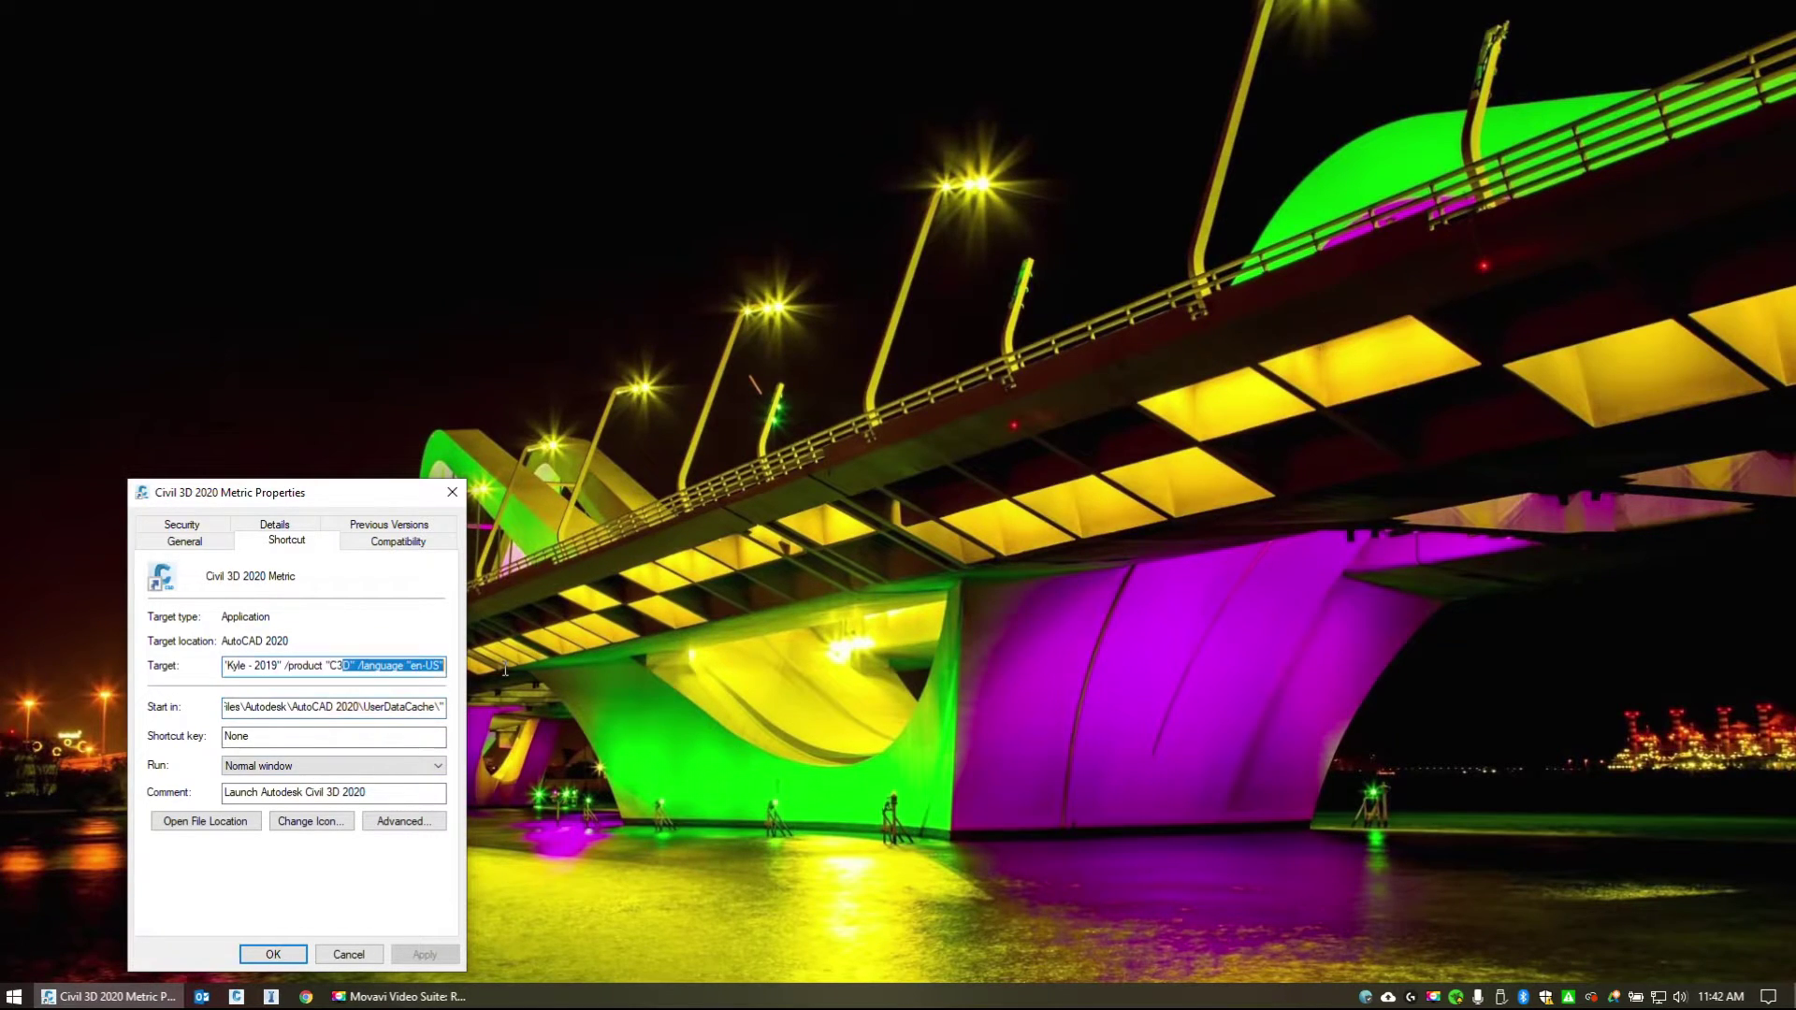
{"action": "left_click_drag", "start_coordinate": [278, 666], "coordinate": [234, 666]}
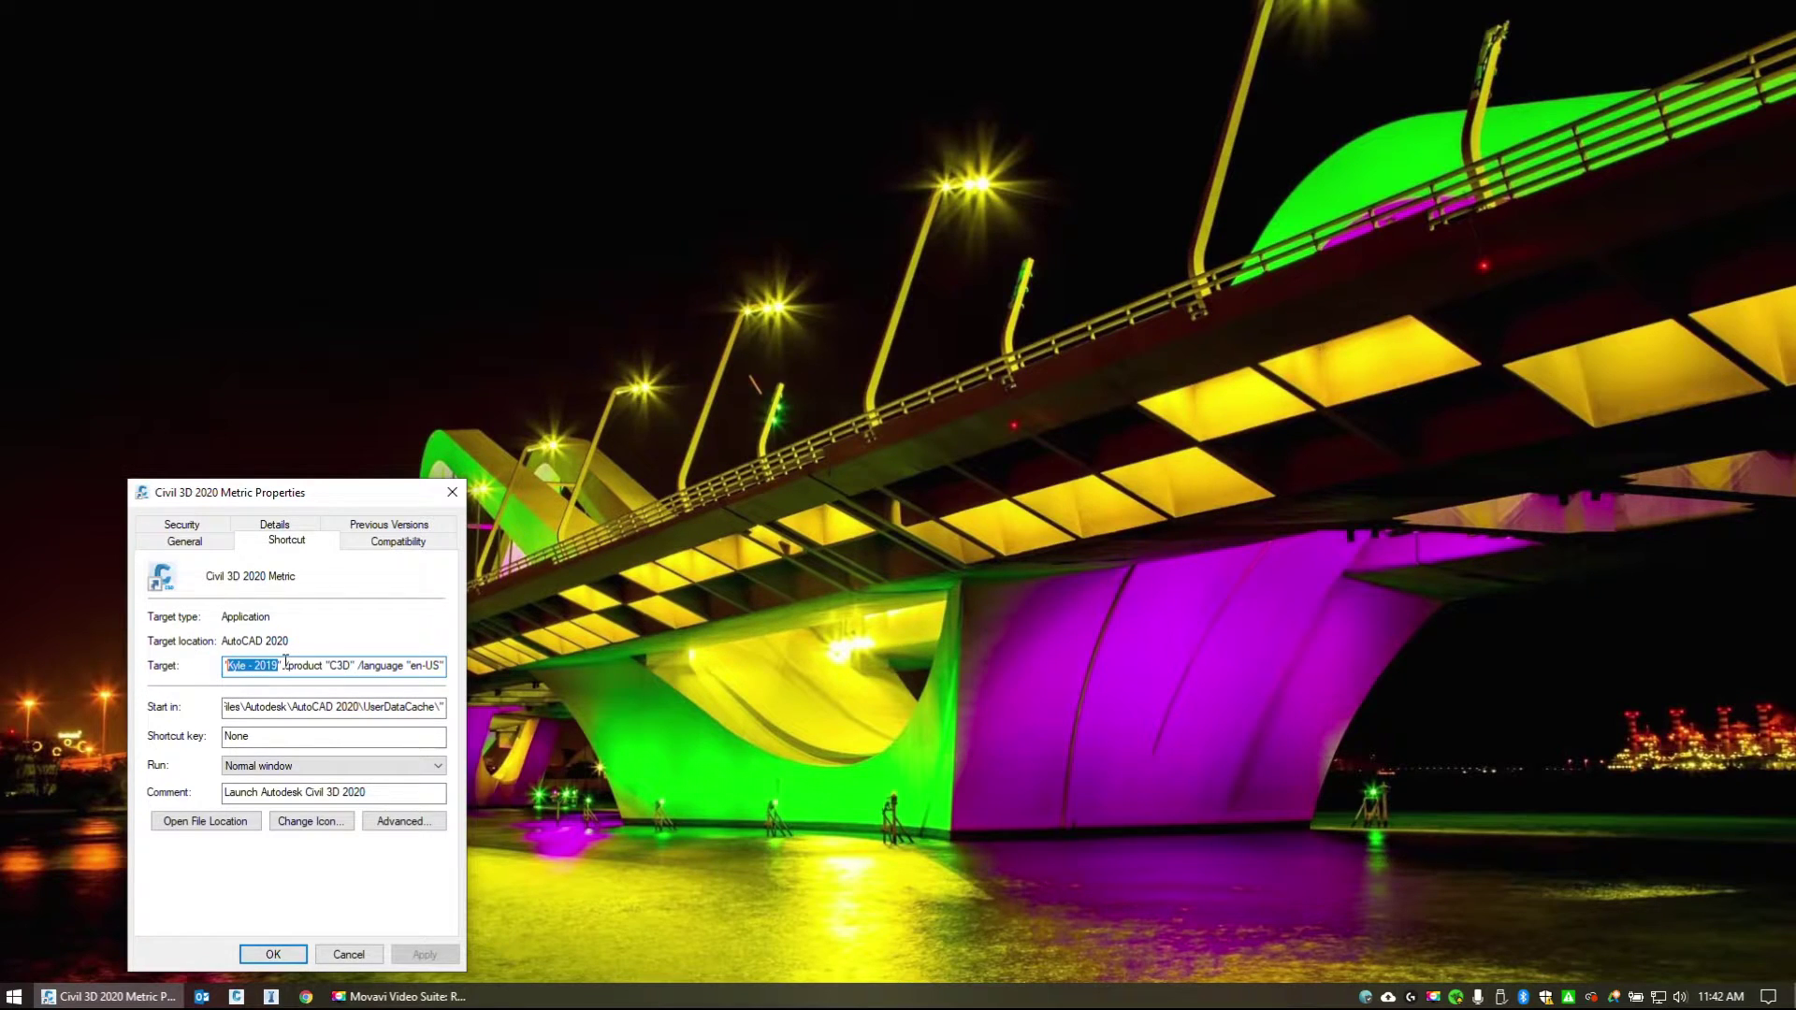
{"action": "left_click_drag", "start_coordinate": [337, 492], "coordinate": [466, 351]}
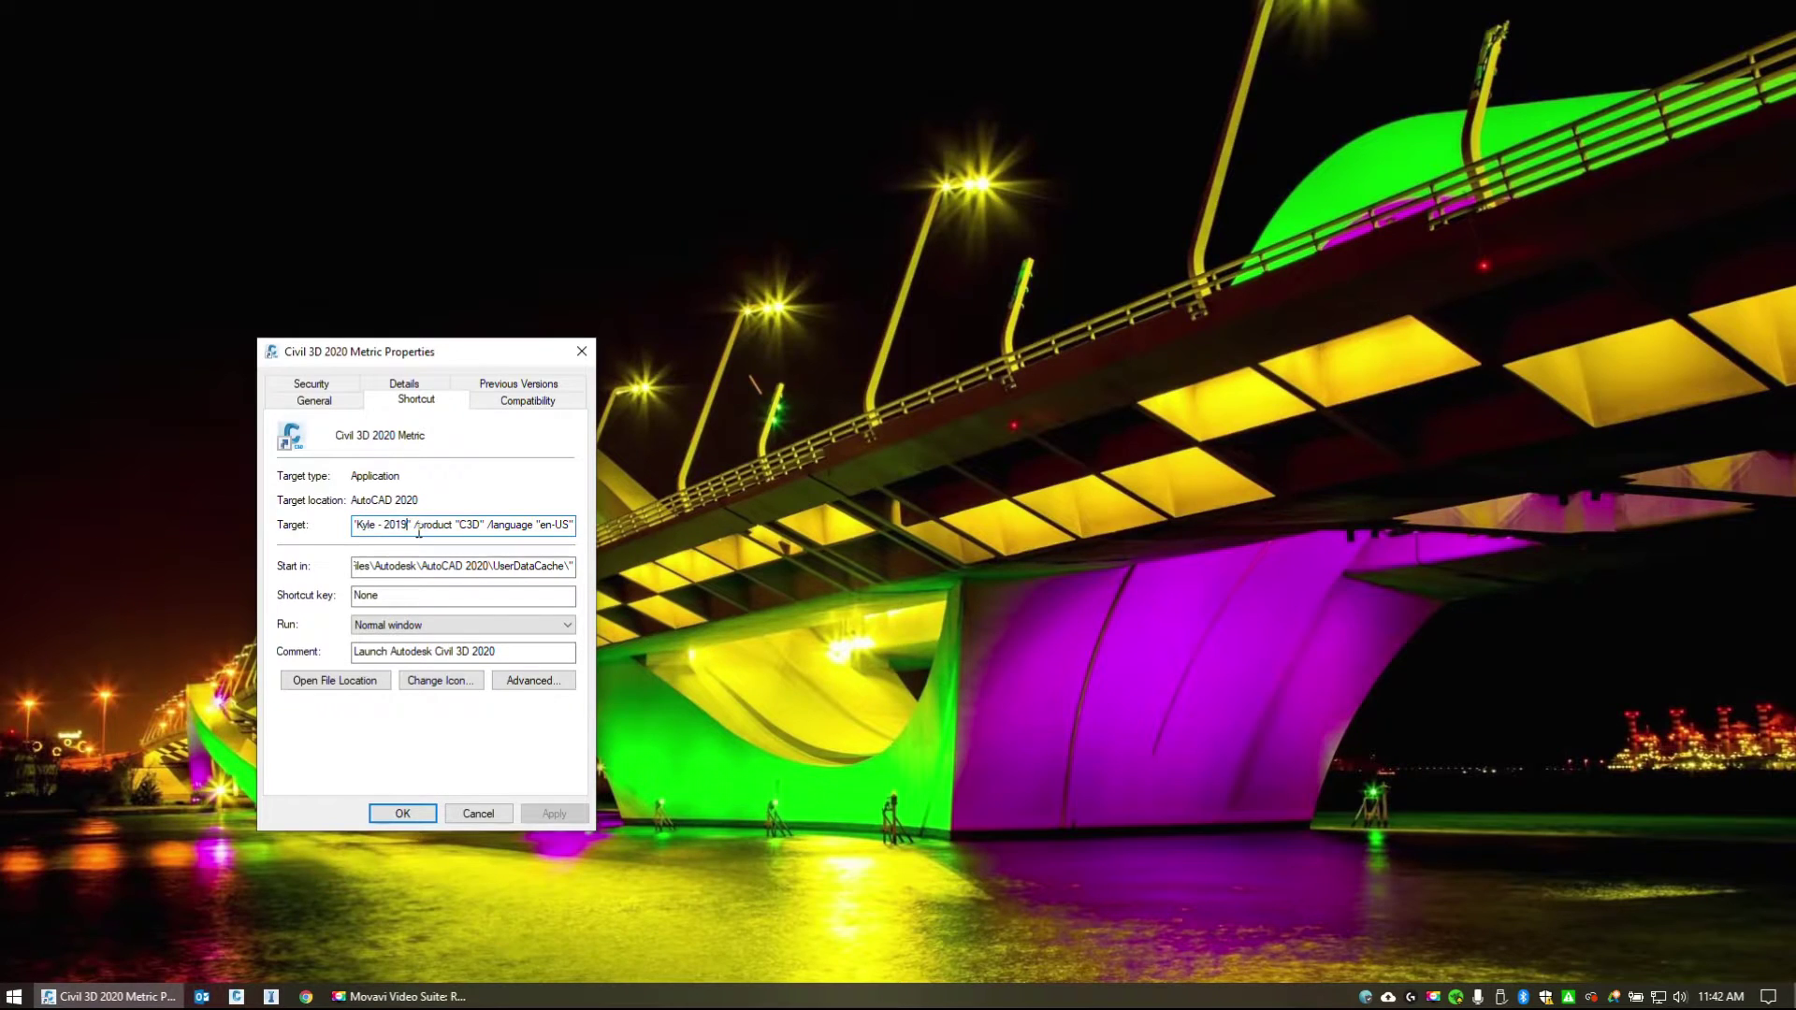
{"action": "left_click_drag", "start_coordinate": [412, 525], "coordinate": [356, 524]}
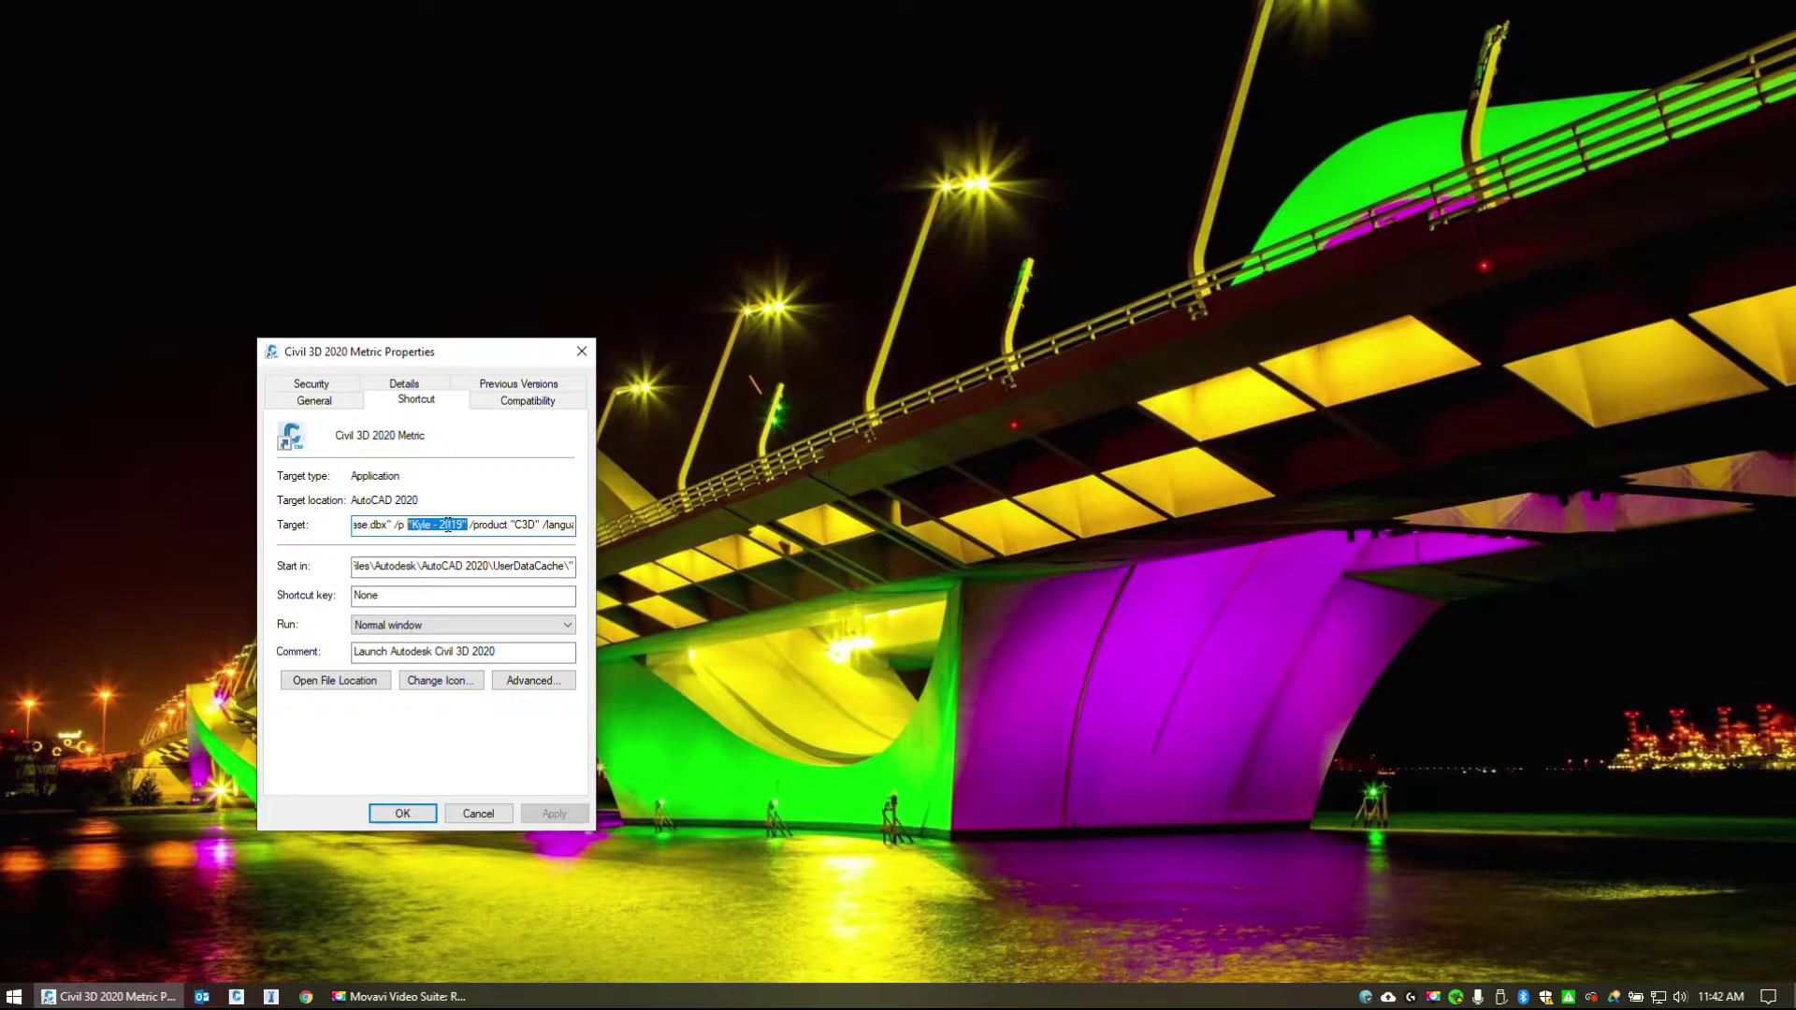
{"action": "left_click", "coordinate": [478, 813]}
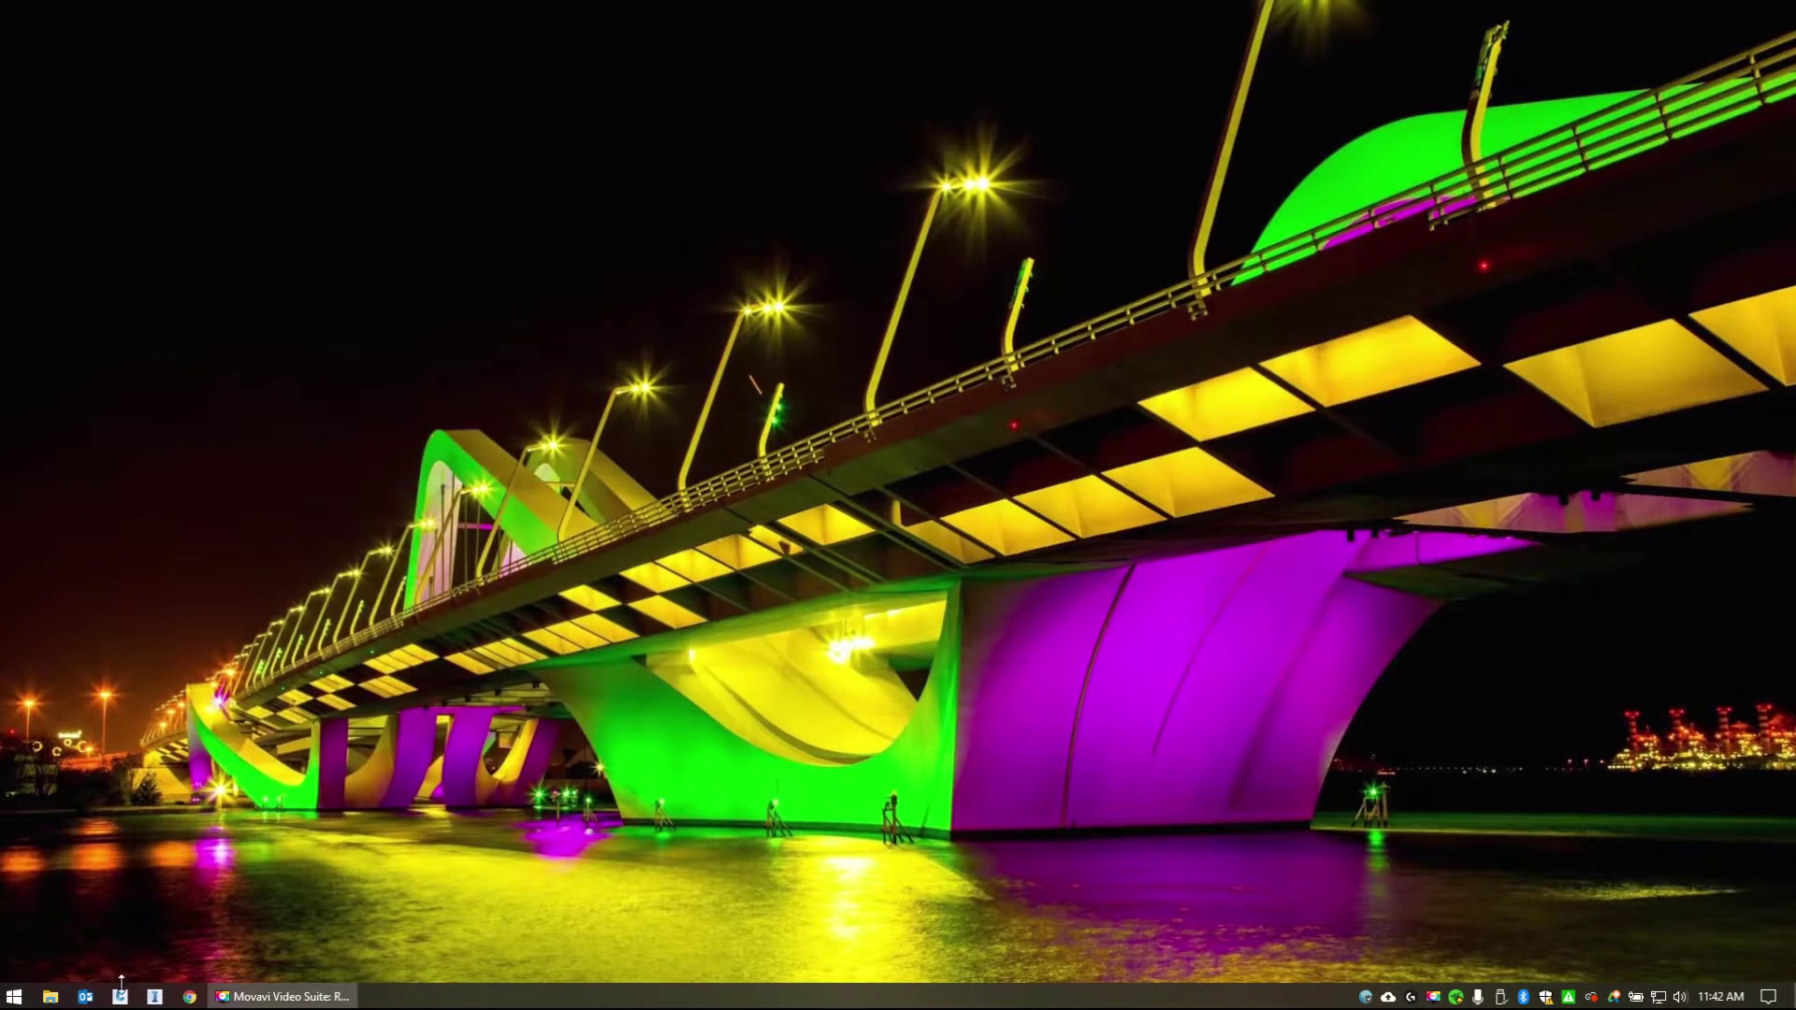
{"action": "left_click", "coordinate": [120, 995]}
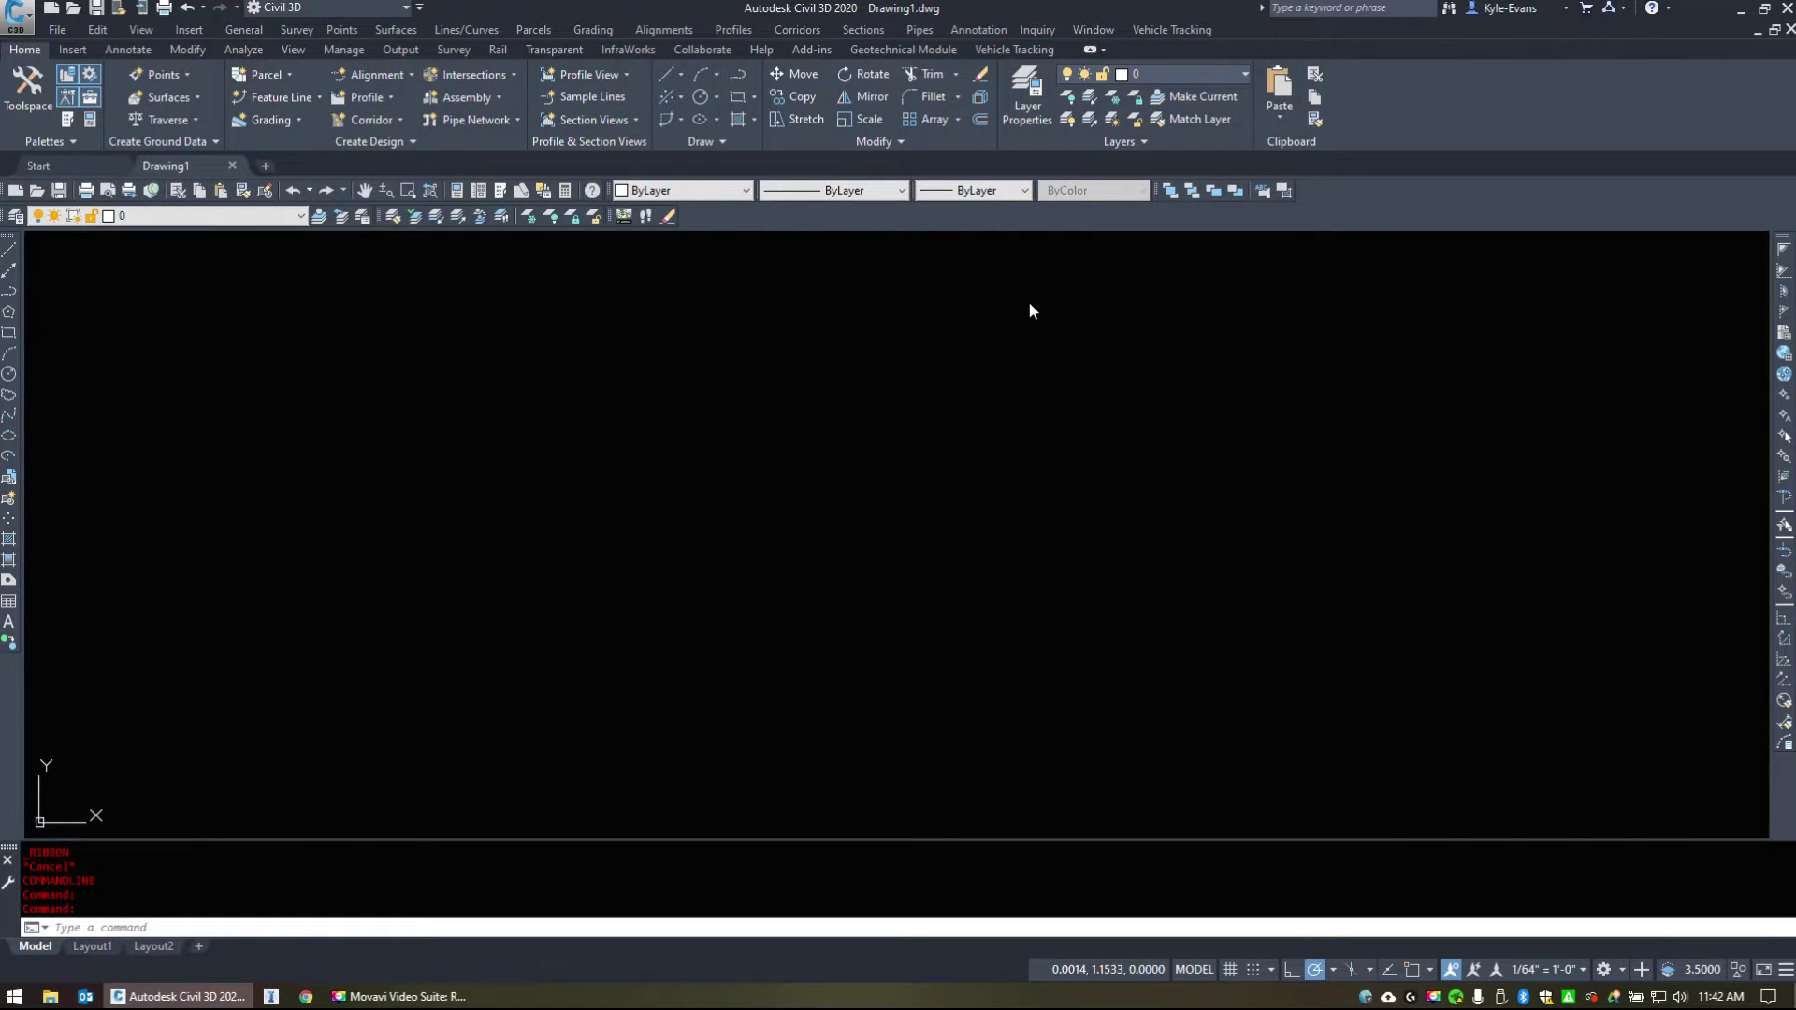
{"action": "left_click", "coordinate": [998, 460]}
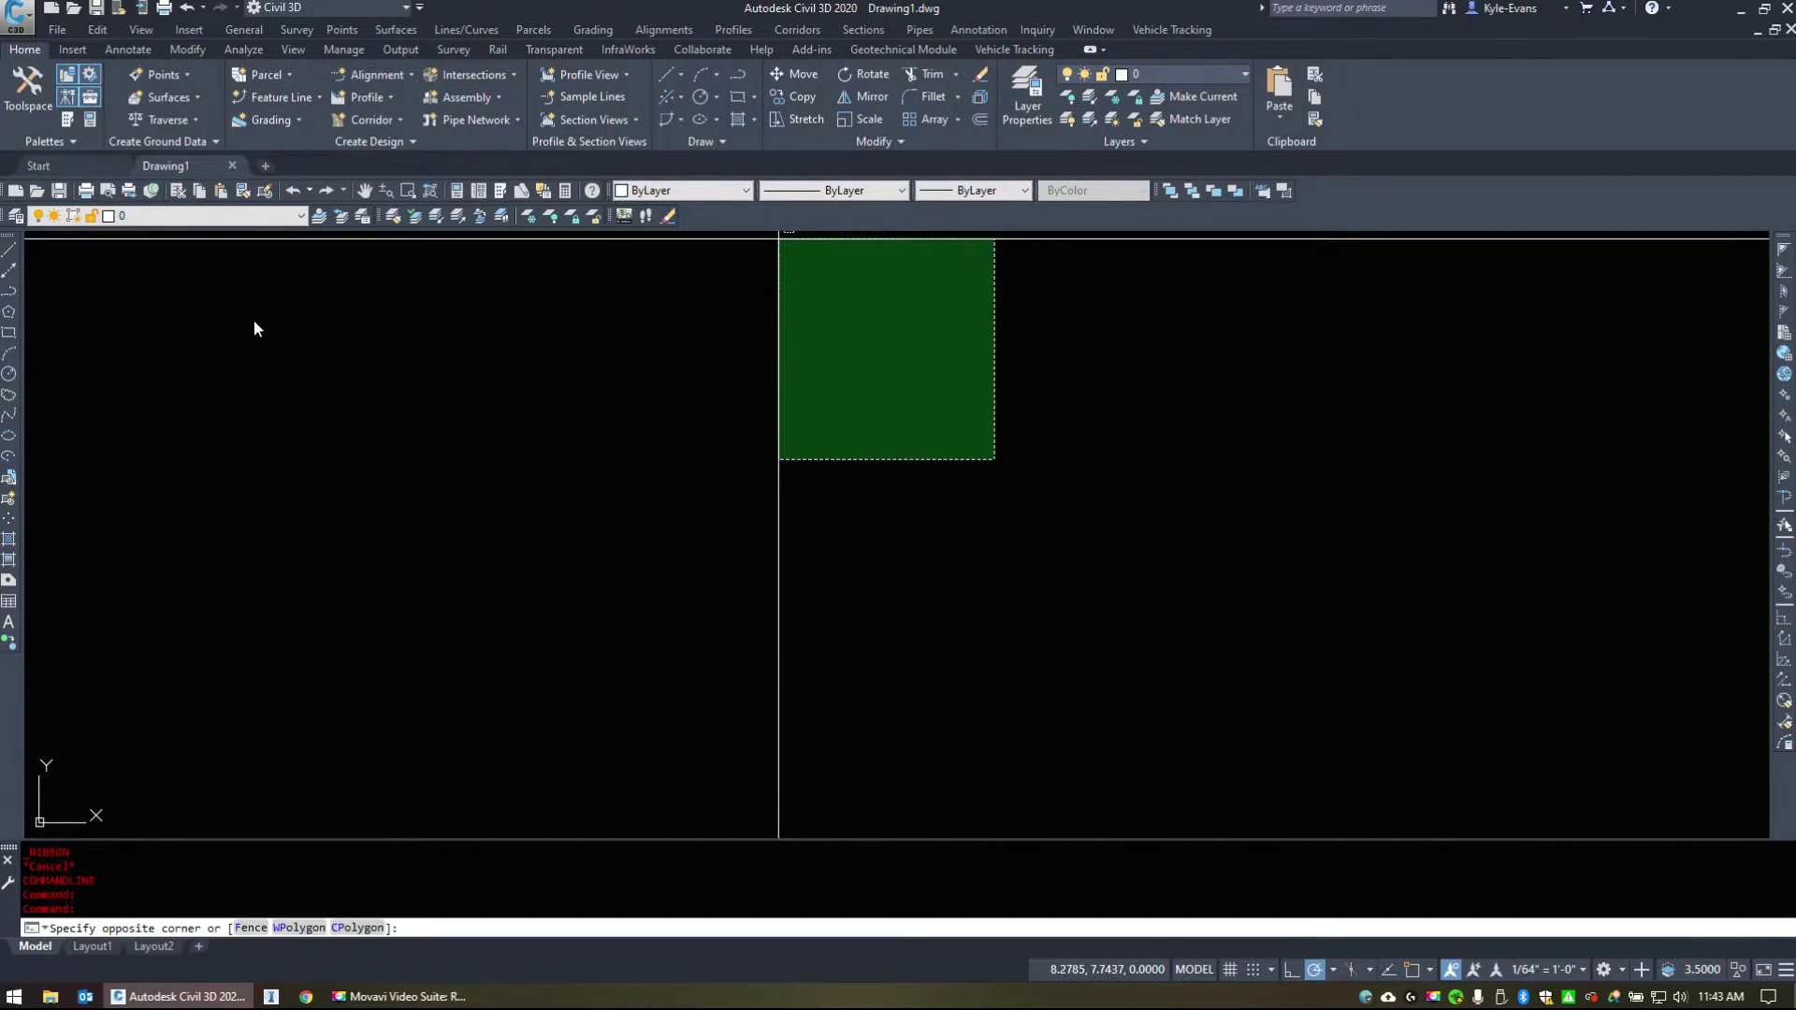
{"action": "left_click", "coordinate": [1036, 533]}
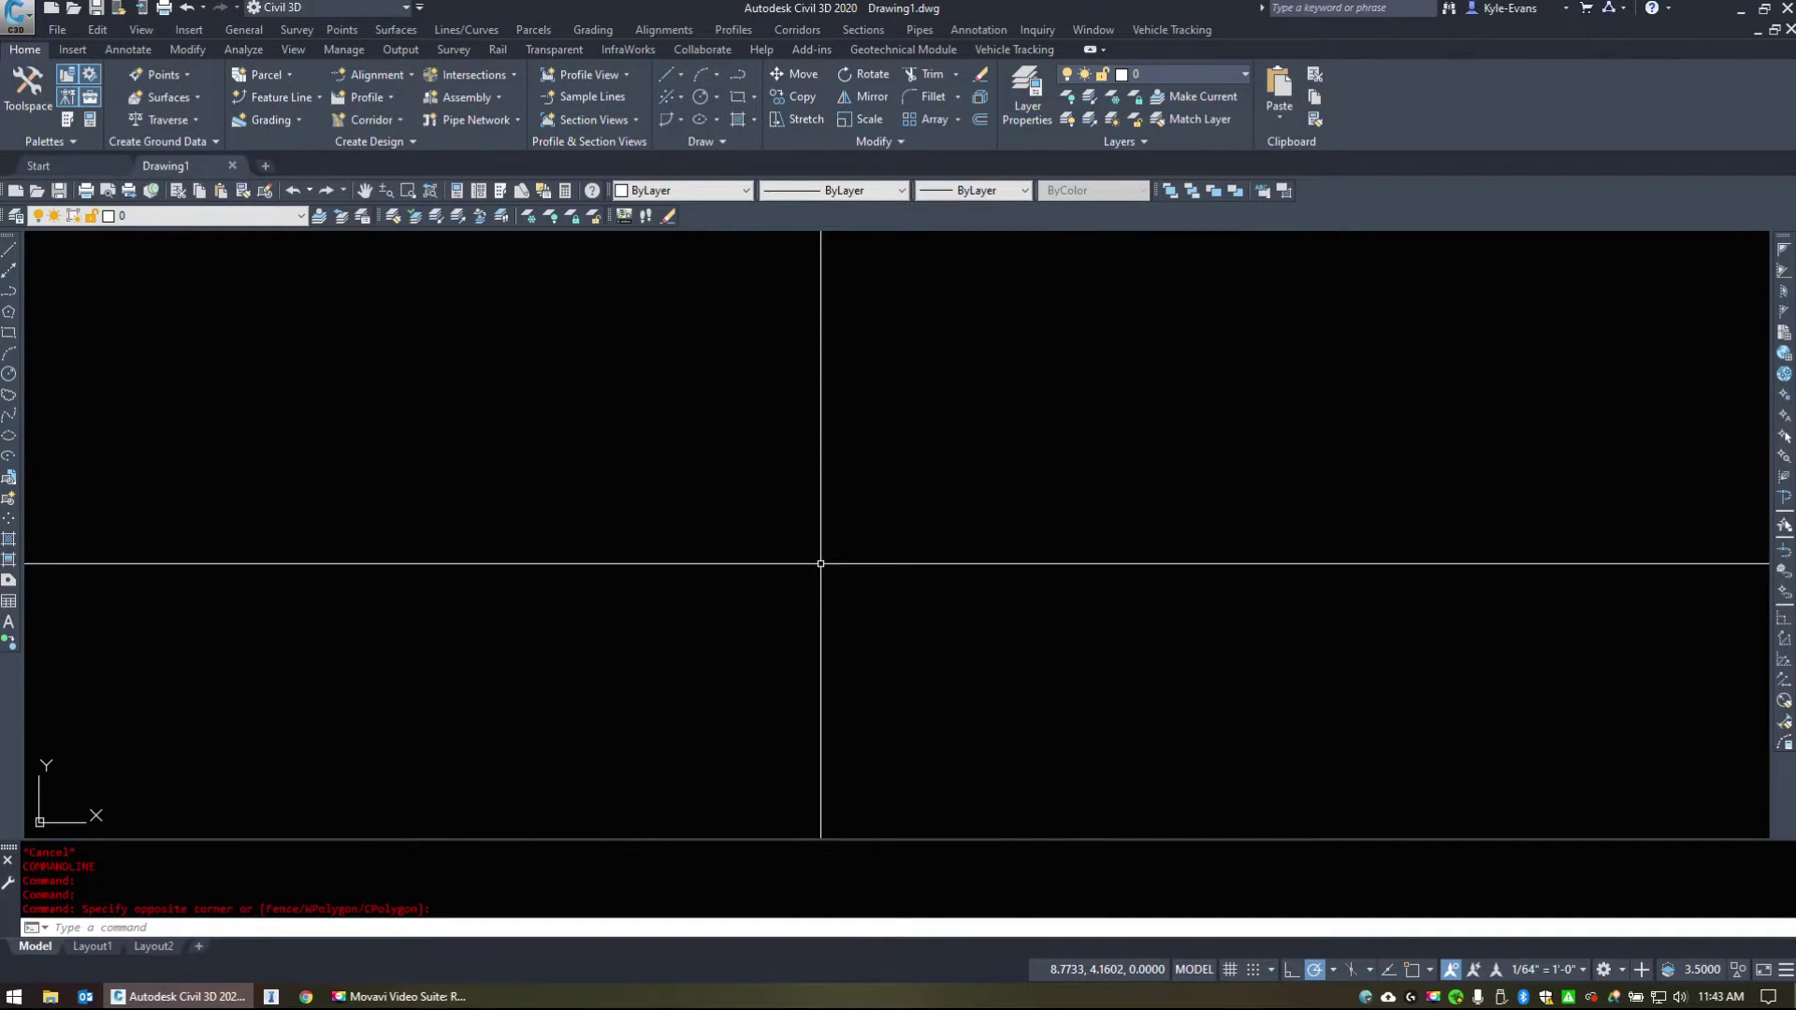
{"action": "scroll", "coordinate": [694, 545], "scroll_direction": "up", "scroll_amount": 3}
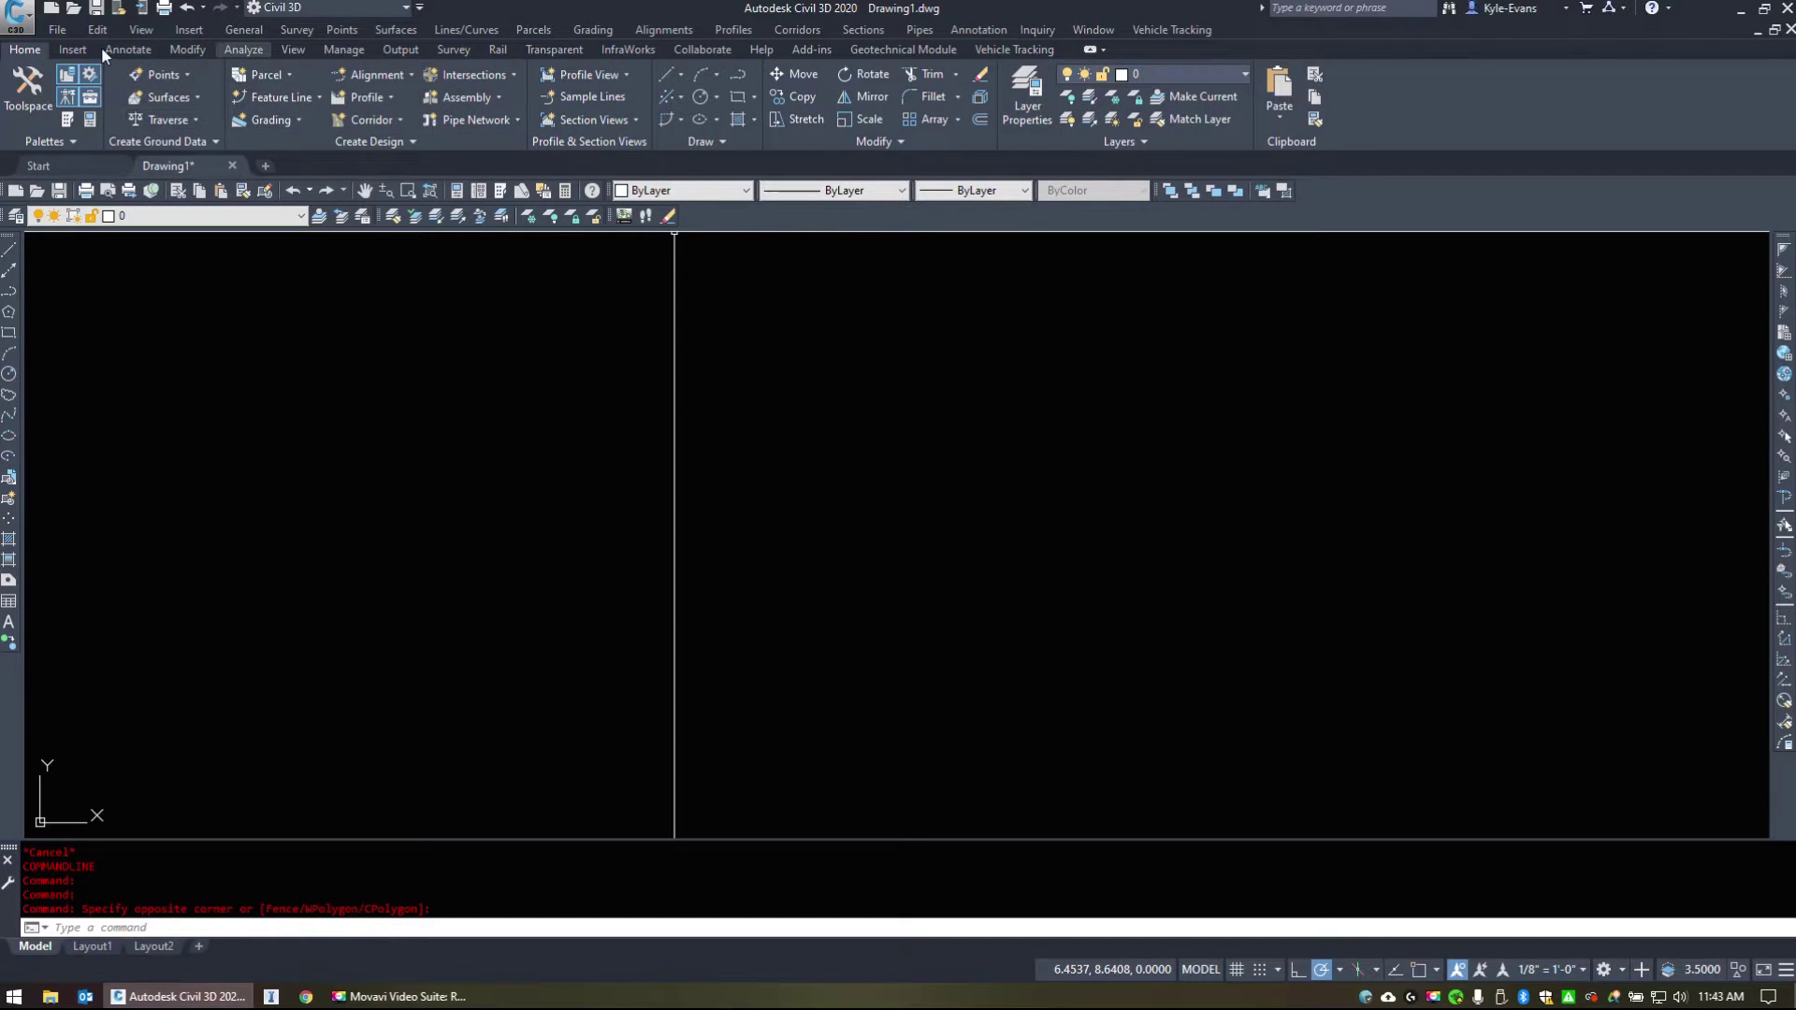
Cycle the ribbon through panel buttons, panel titles and tabs-only, then restore it and preview Insert.
{"action": "left_click", "coordinate": [1088, 50]}
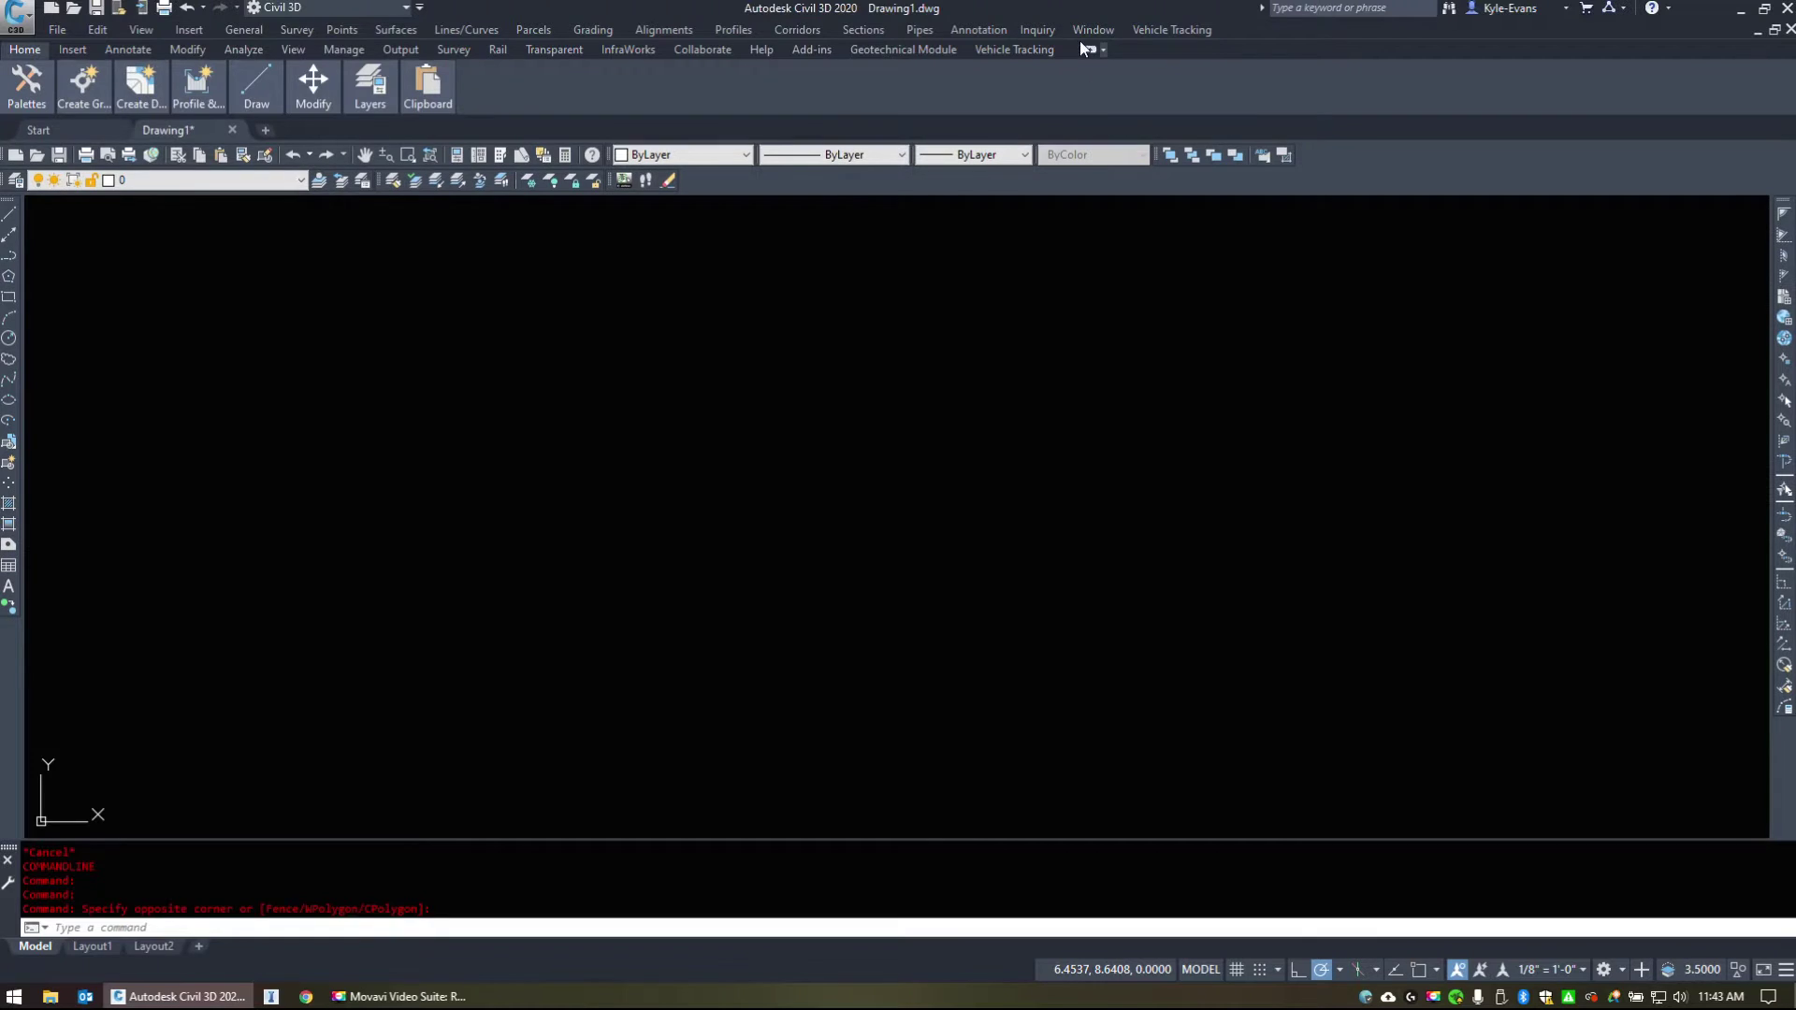
{"action": "left_click", "coordinate": [1091, 50]}
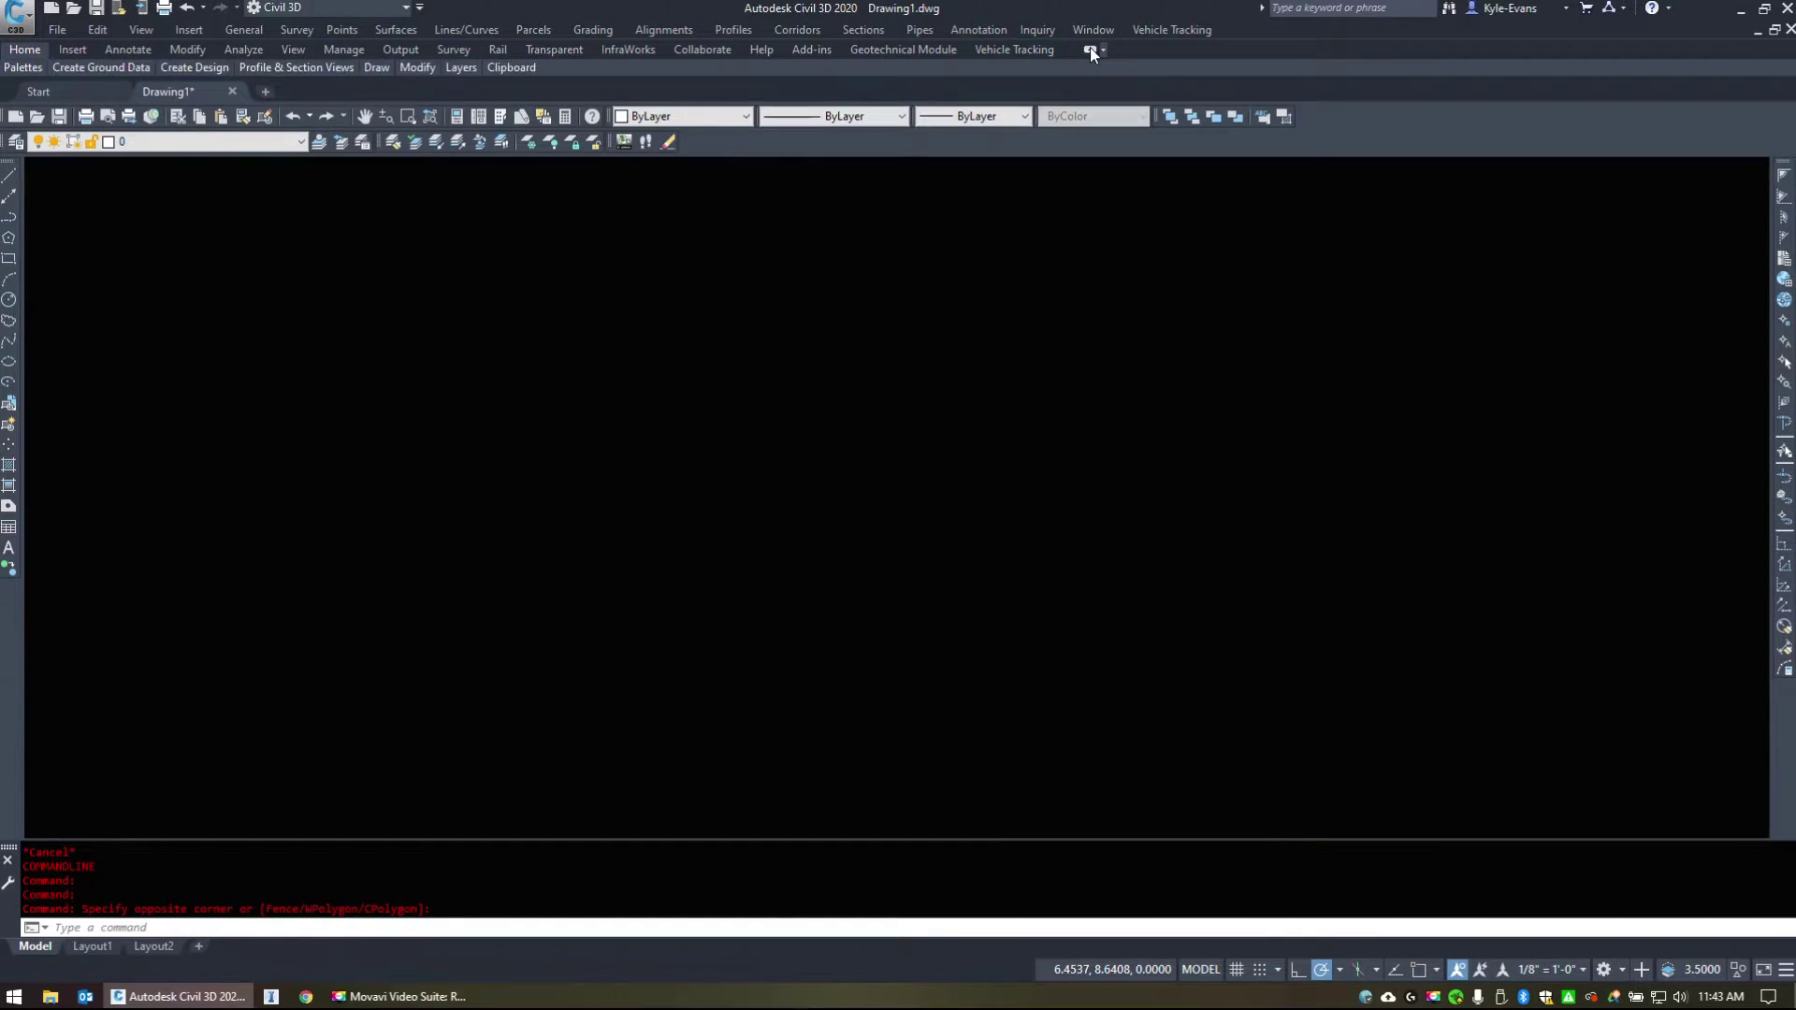
{"action": "left_click", "coordinate": [1091, 48]}
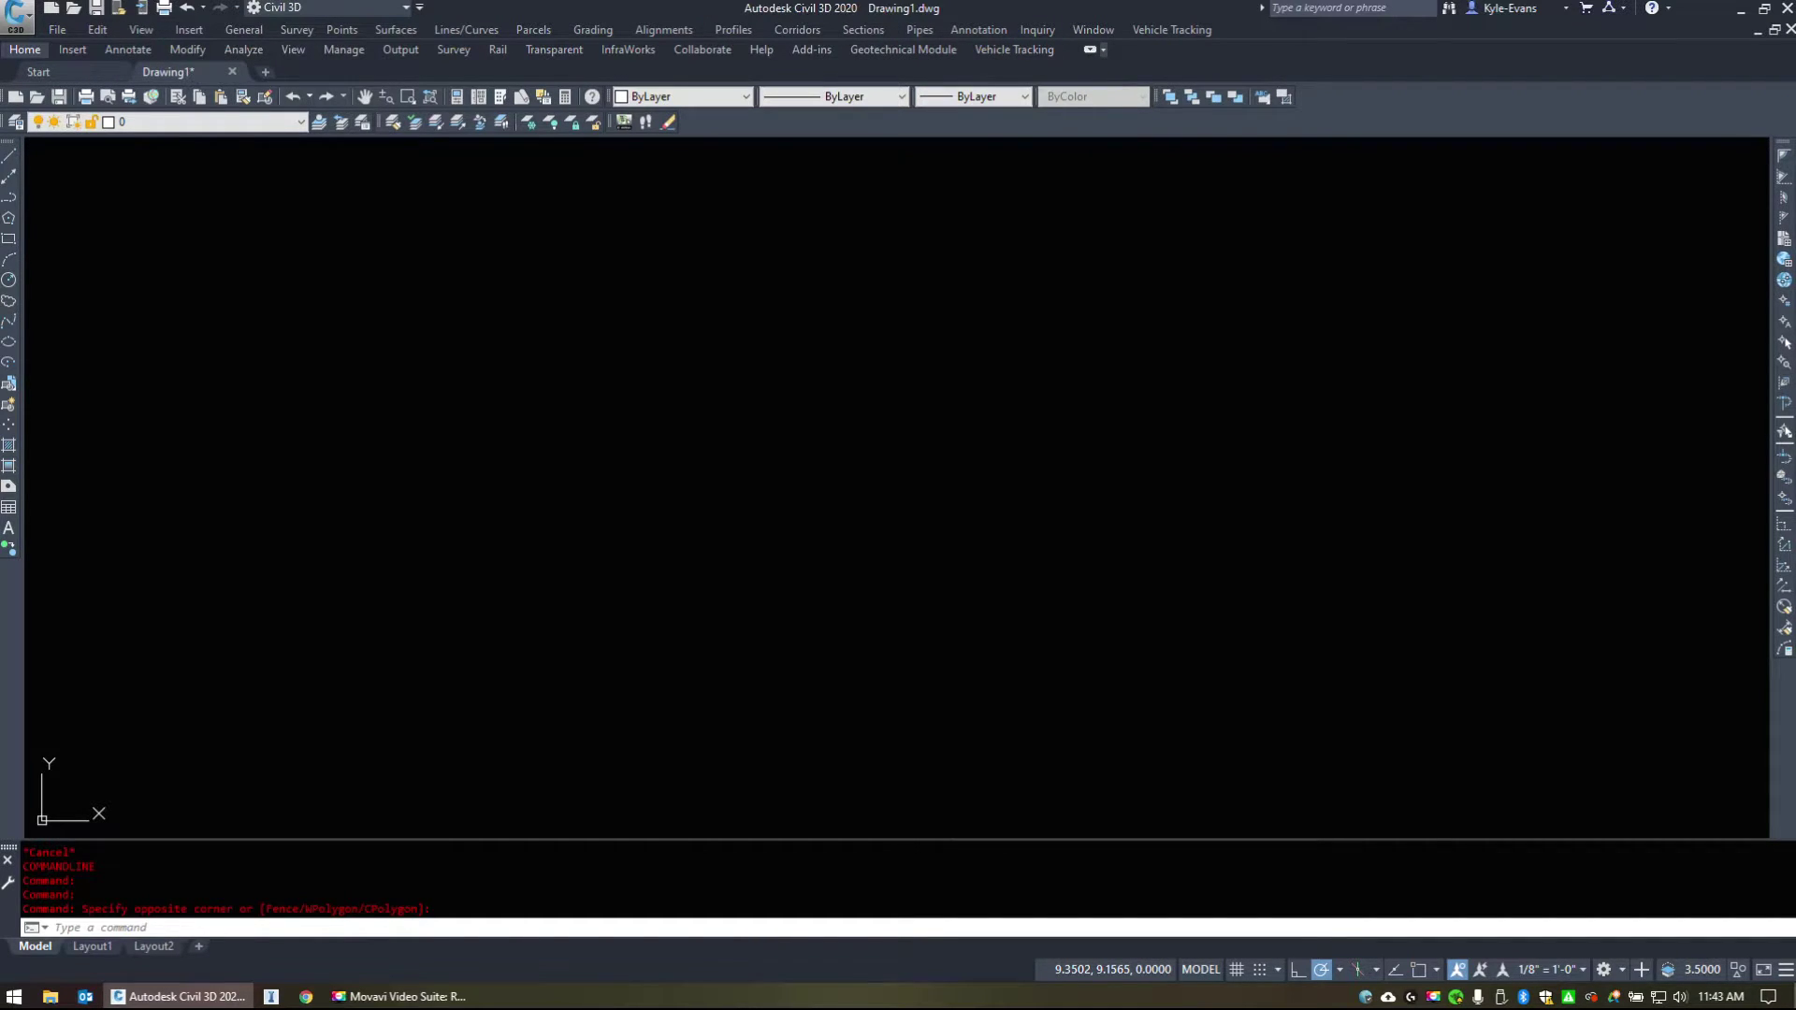
{"action": "left_click", "coordinate": [1091, 49]}
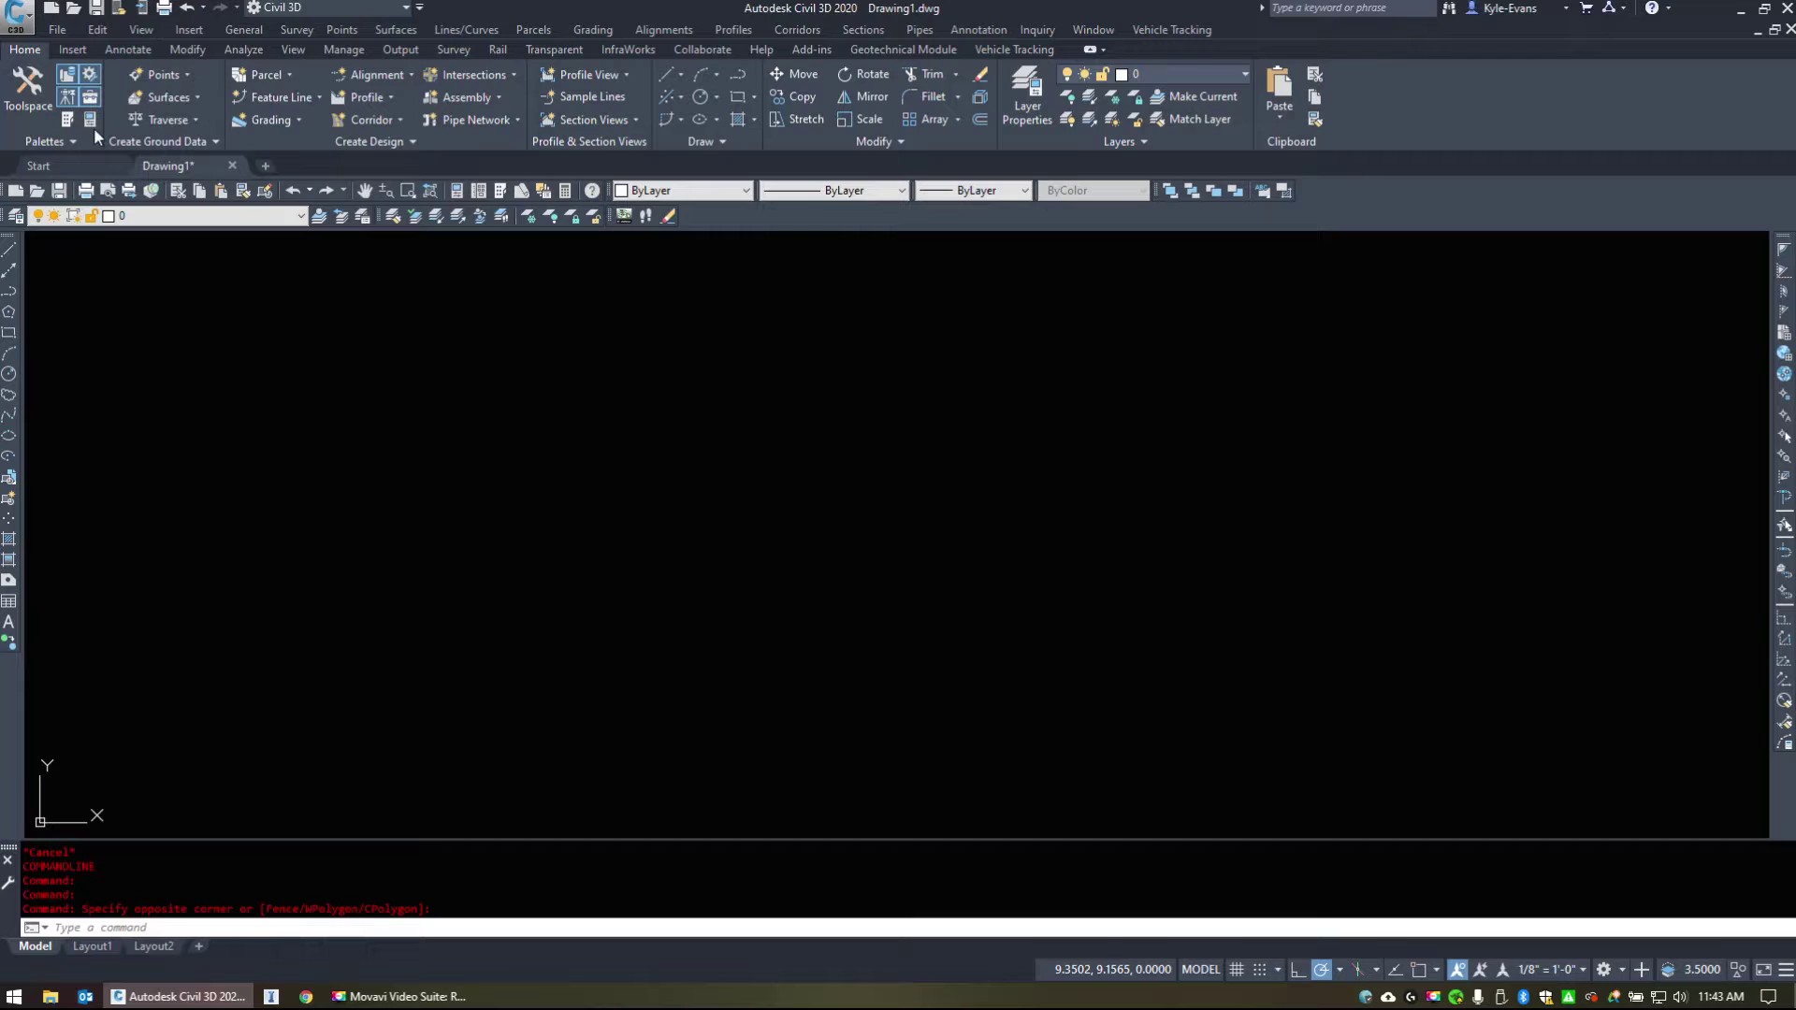
{"action": "left_click", "coordinate": [79, 49]}
{"action": "left_click", "coordinate": [29, 52]}
Collapse the ribbon to tab names again, then restore it fully expanded on Insert.
{"action": "left_click", "coordinate": [1089, 50]}
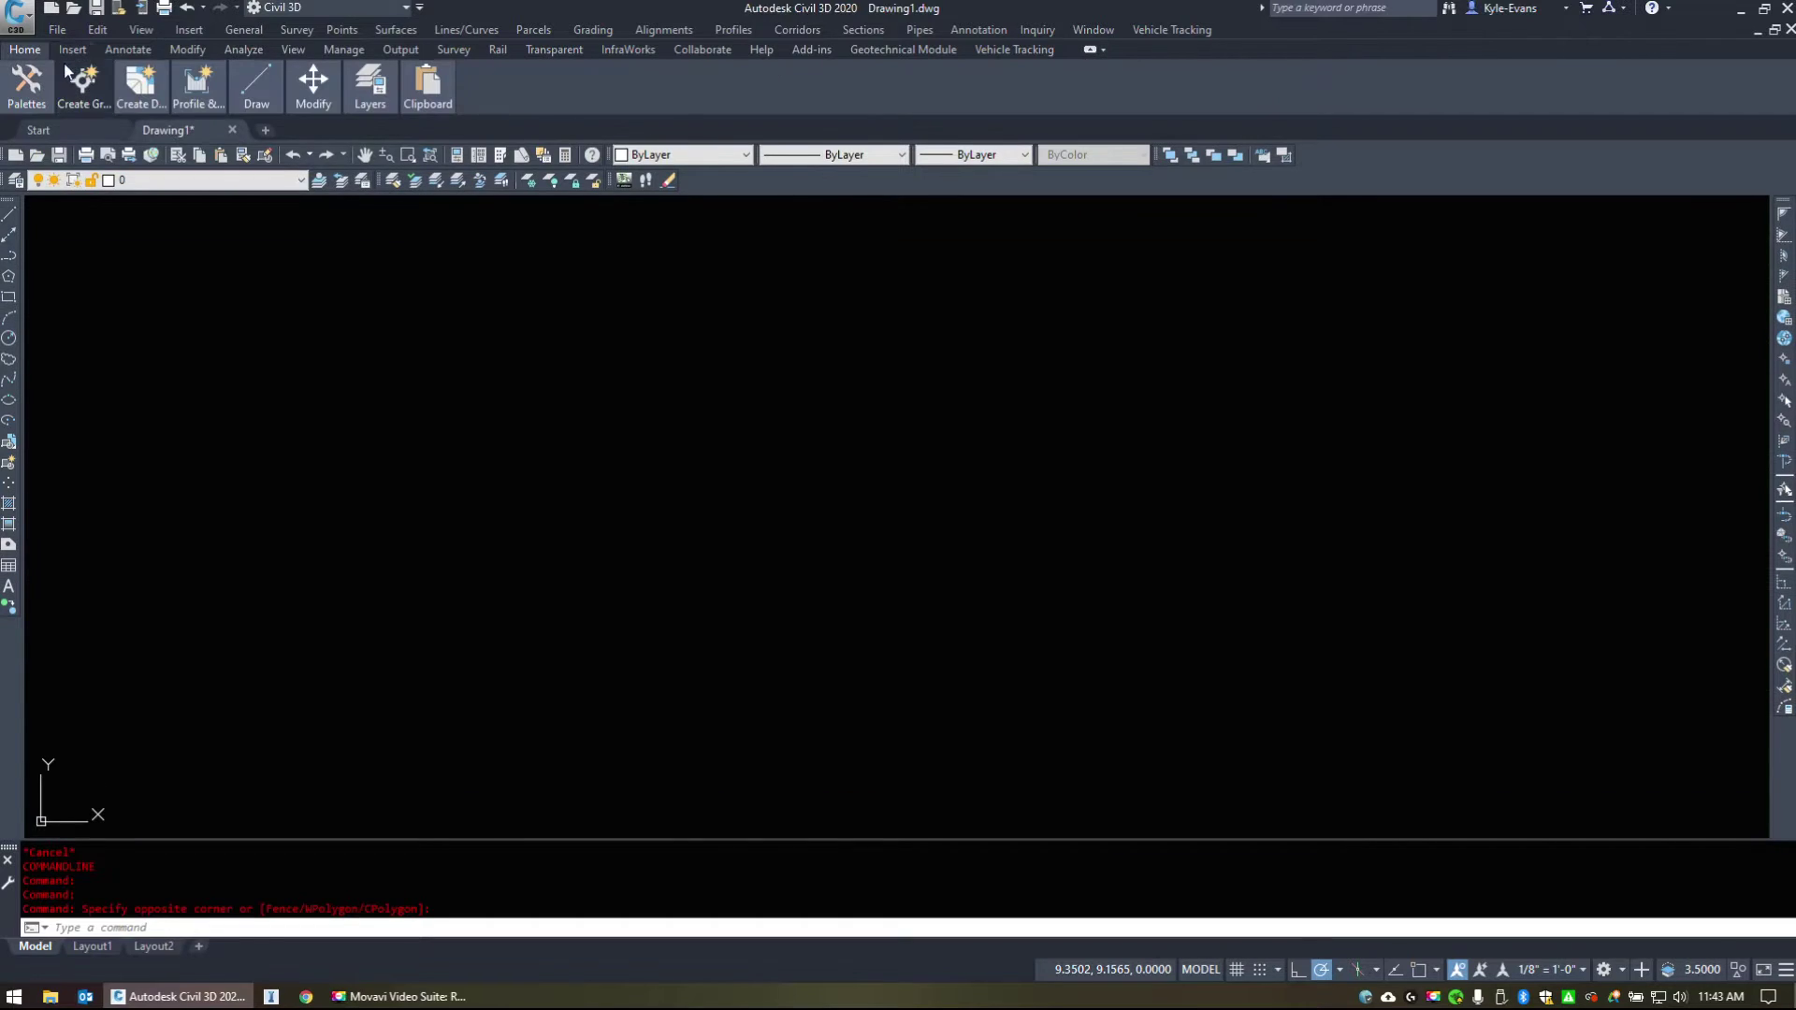
{"action": "mouse_move", "coordinate": [24, 82]}
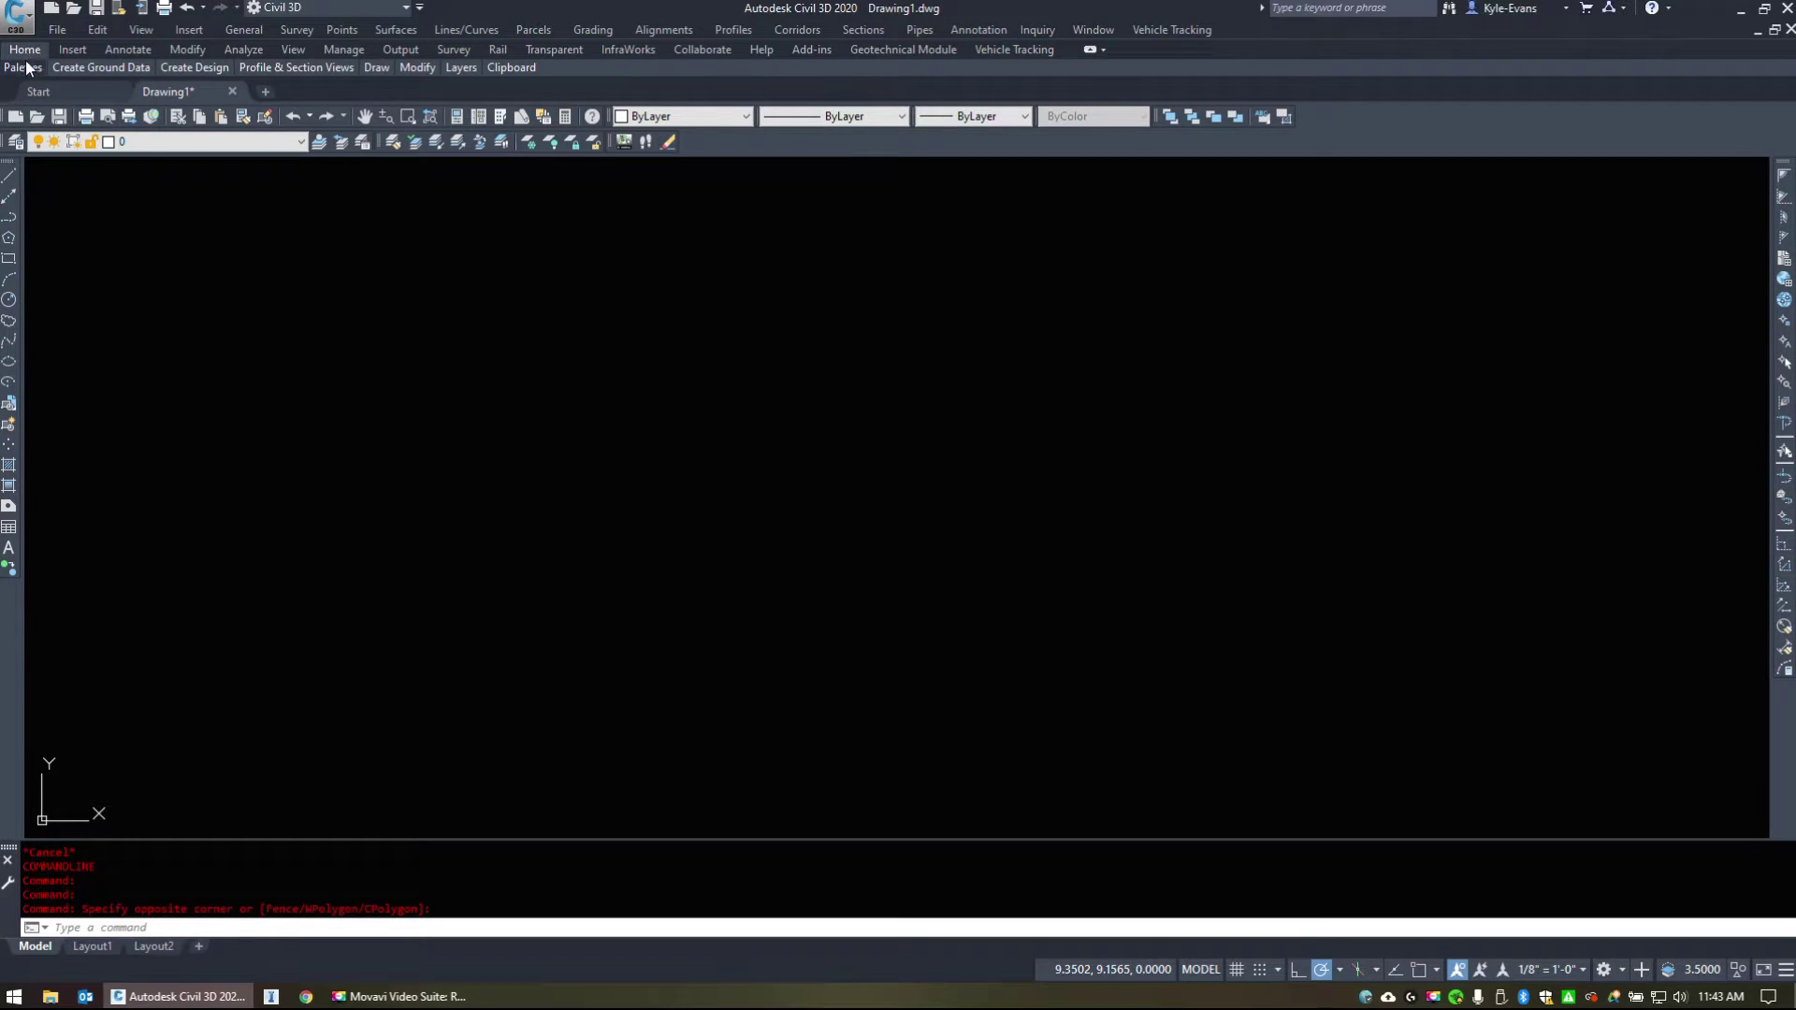
{"action": "left_click", "coordinate": [702, 441]}
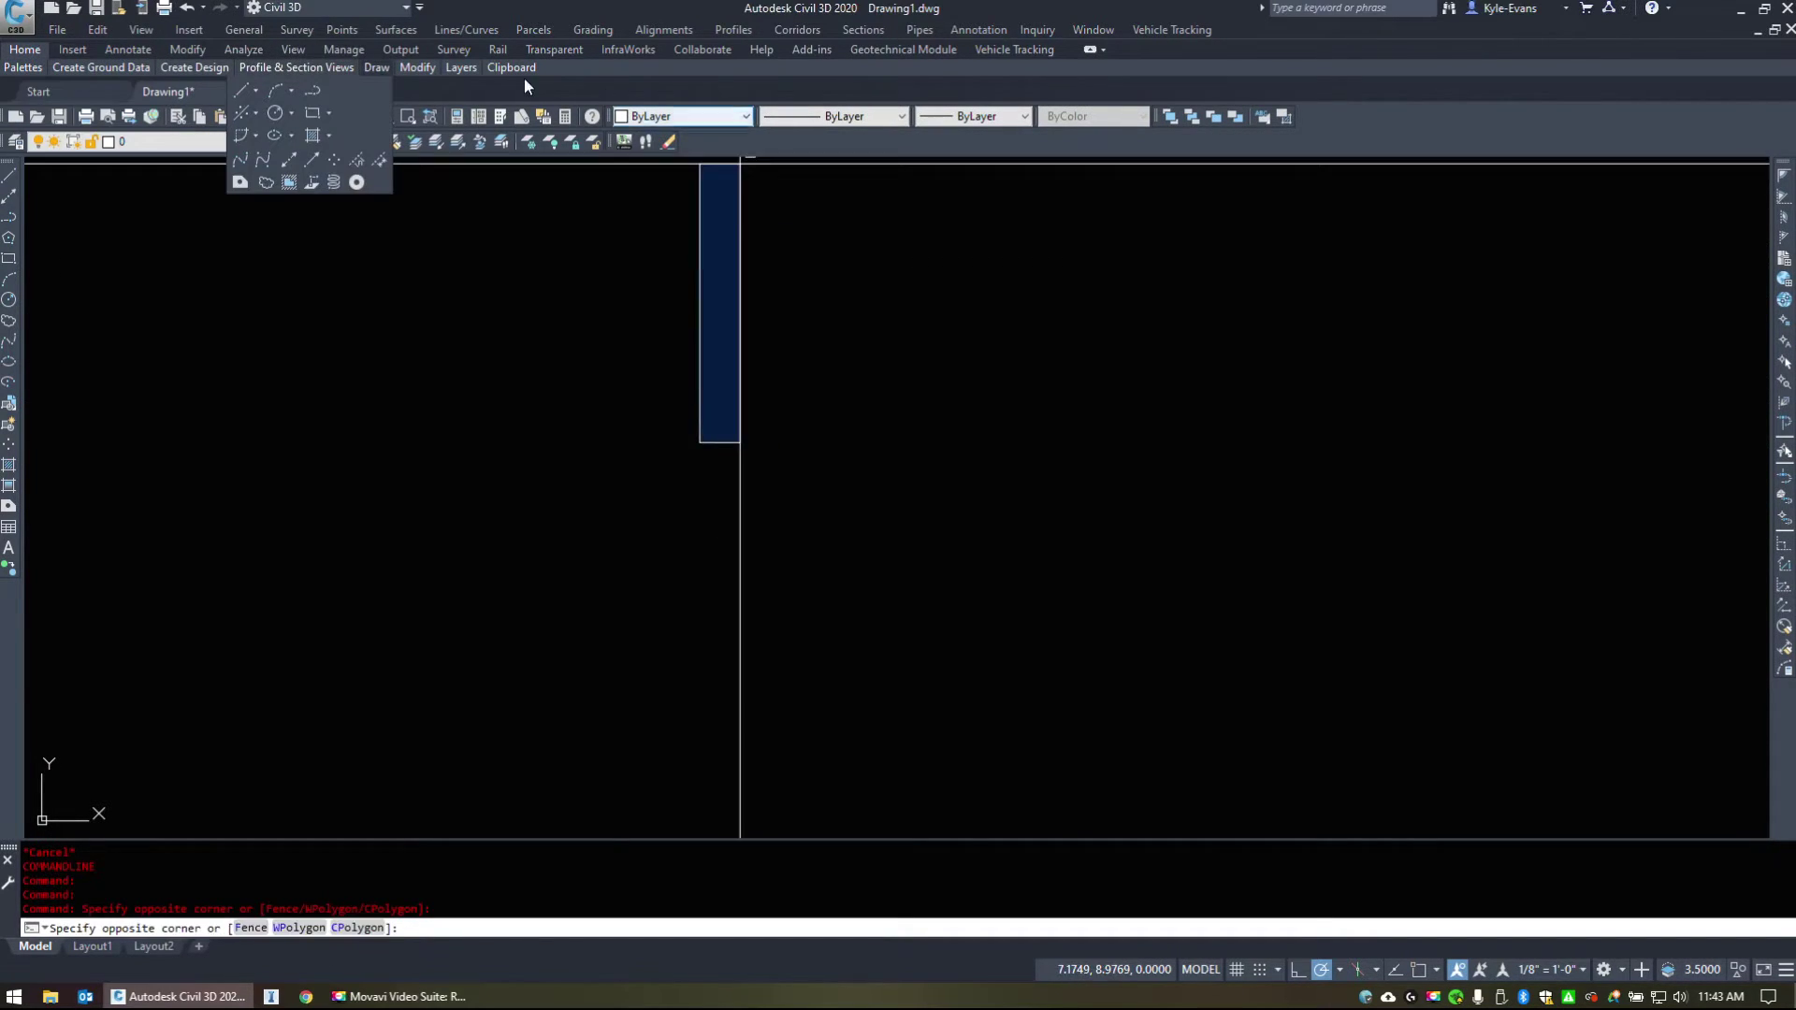
{"action": "left_click", "coordinate": [1086, 196]}
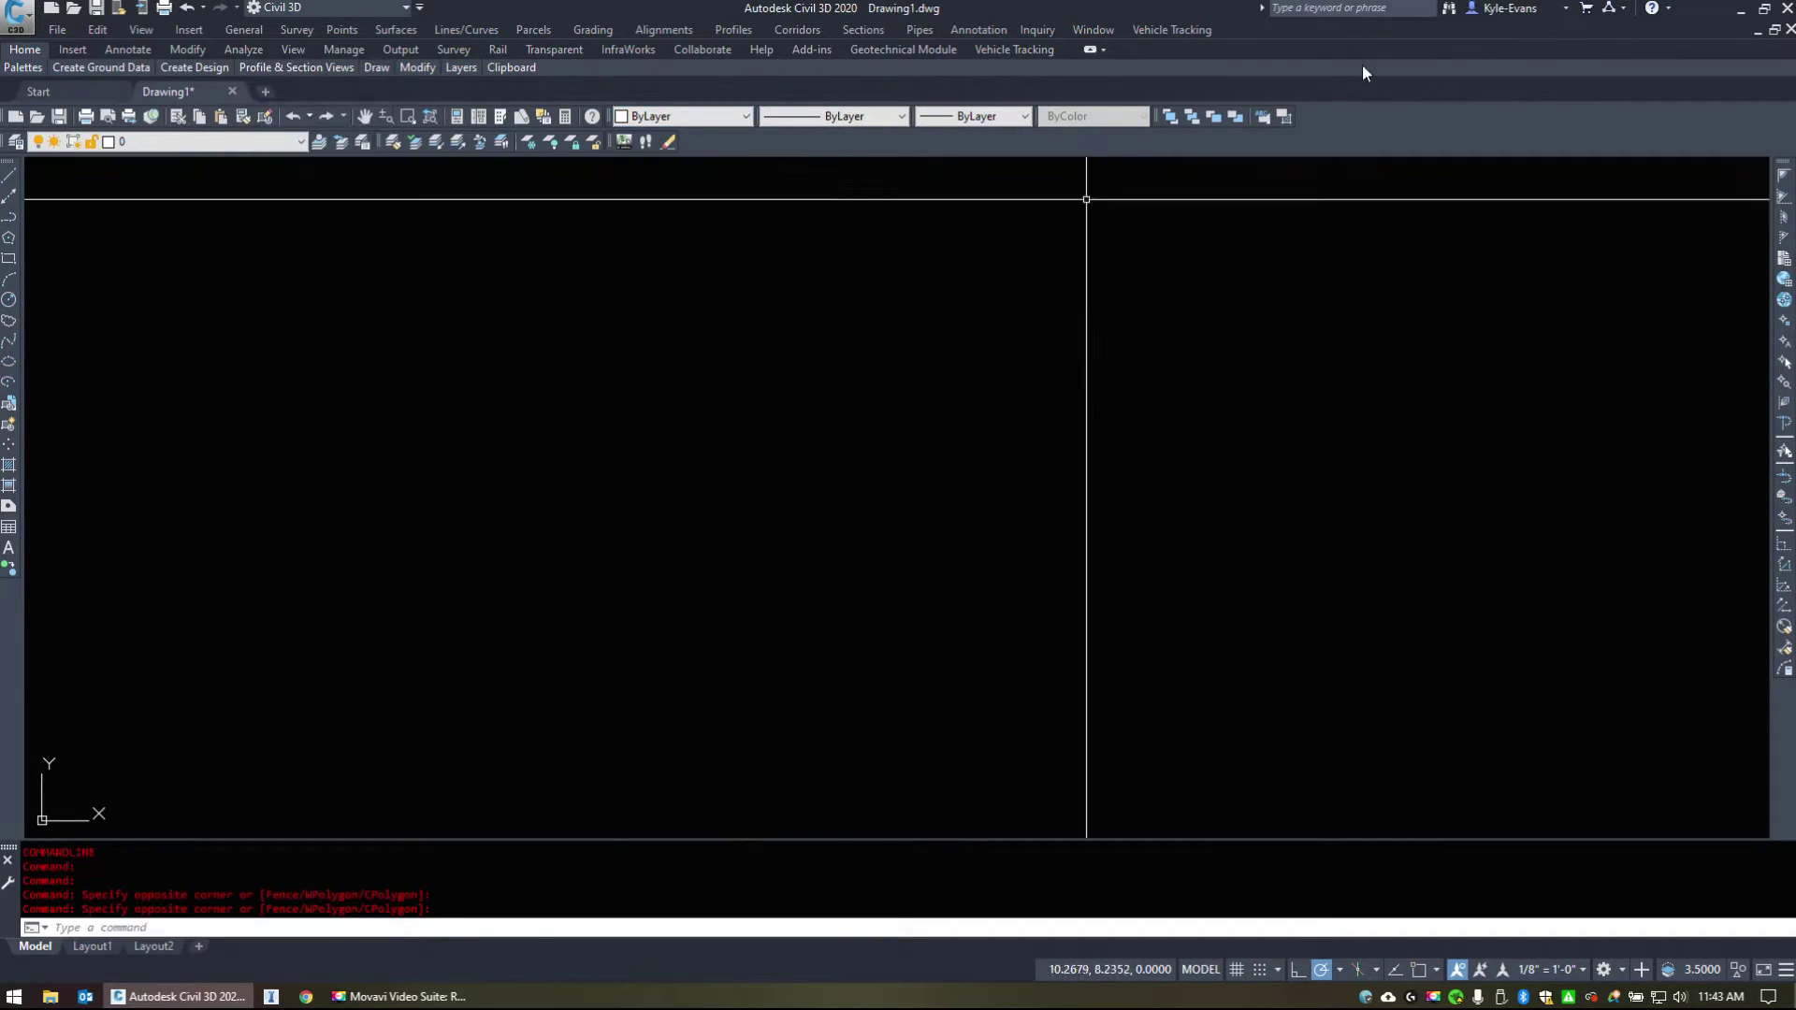
{"action": "left_click", "coordinate": [1090, 51]}
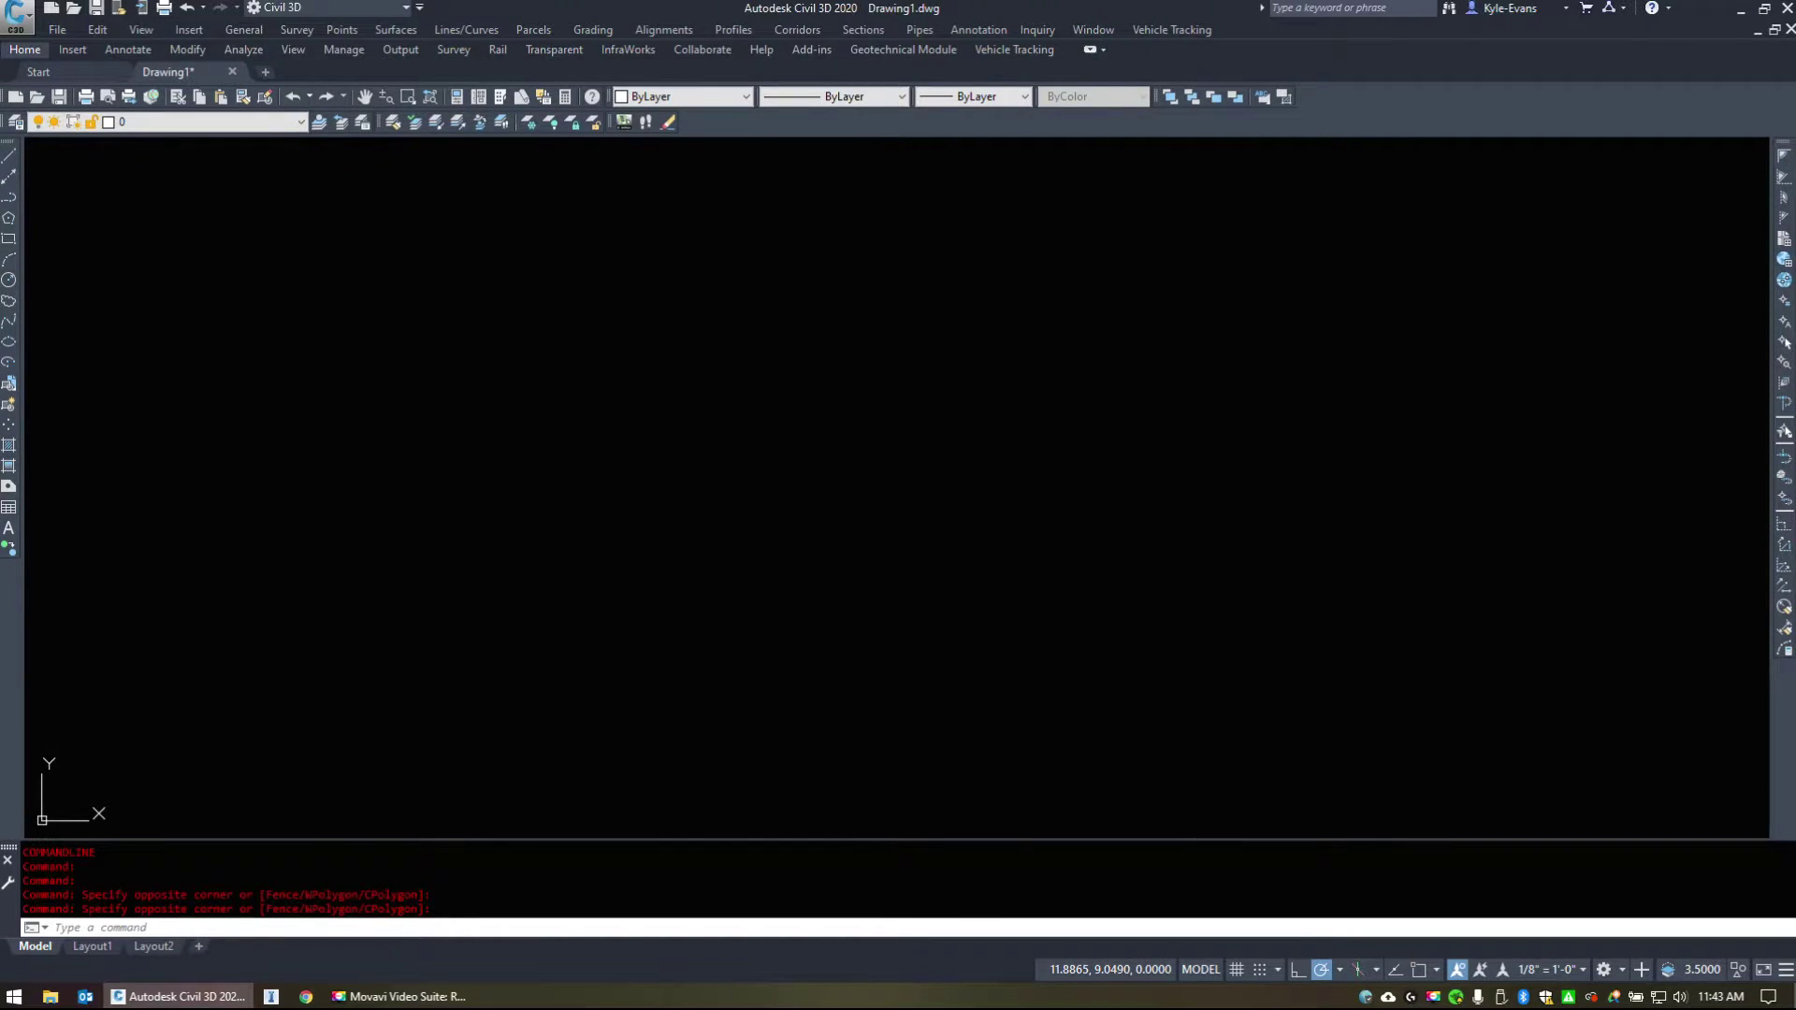
{"action": "left_click", "coordinate": [74, 51]}
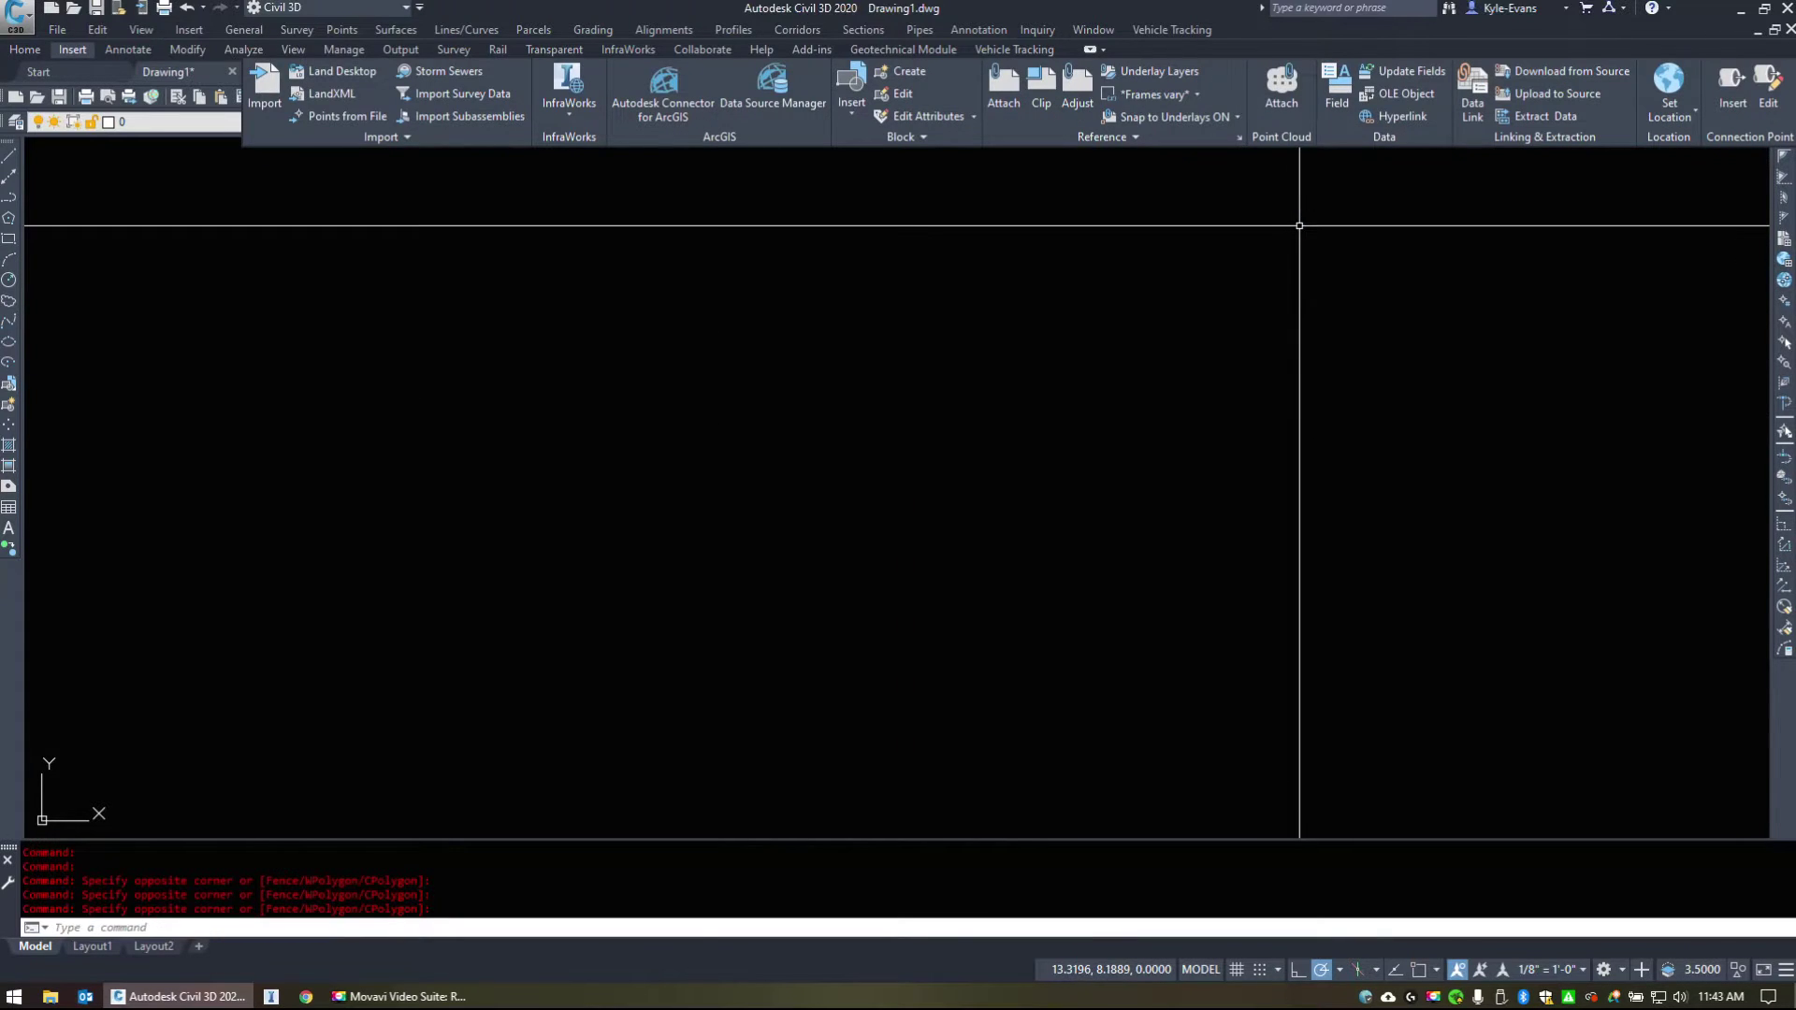
{"action": "left_click", "coordinate": [1091, 50]}
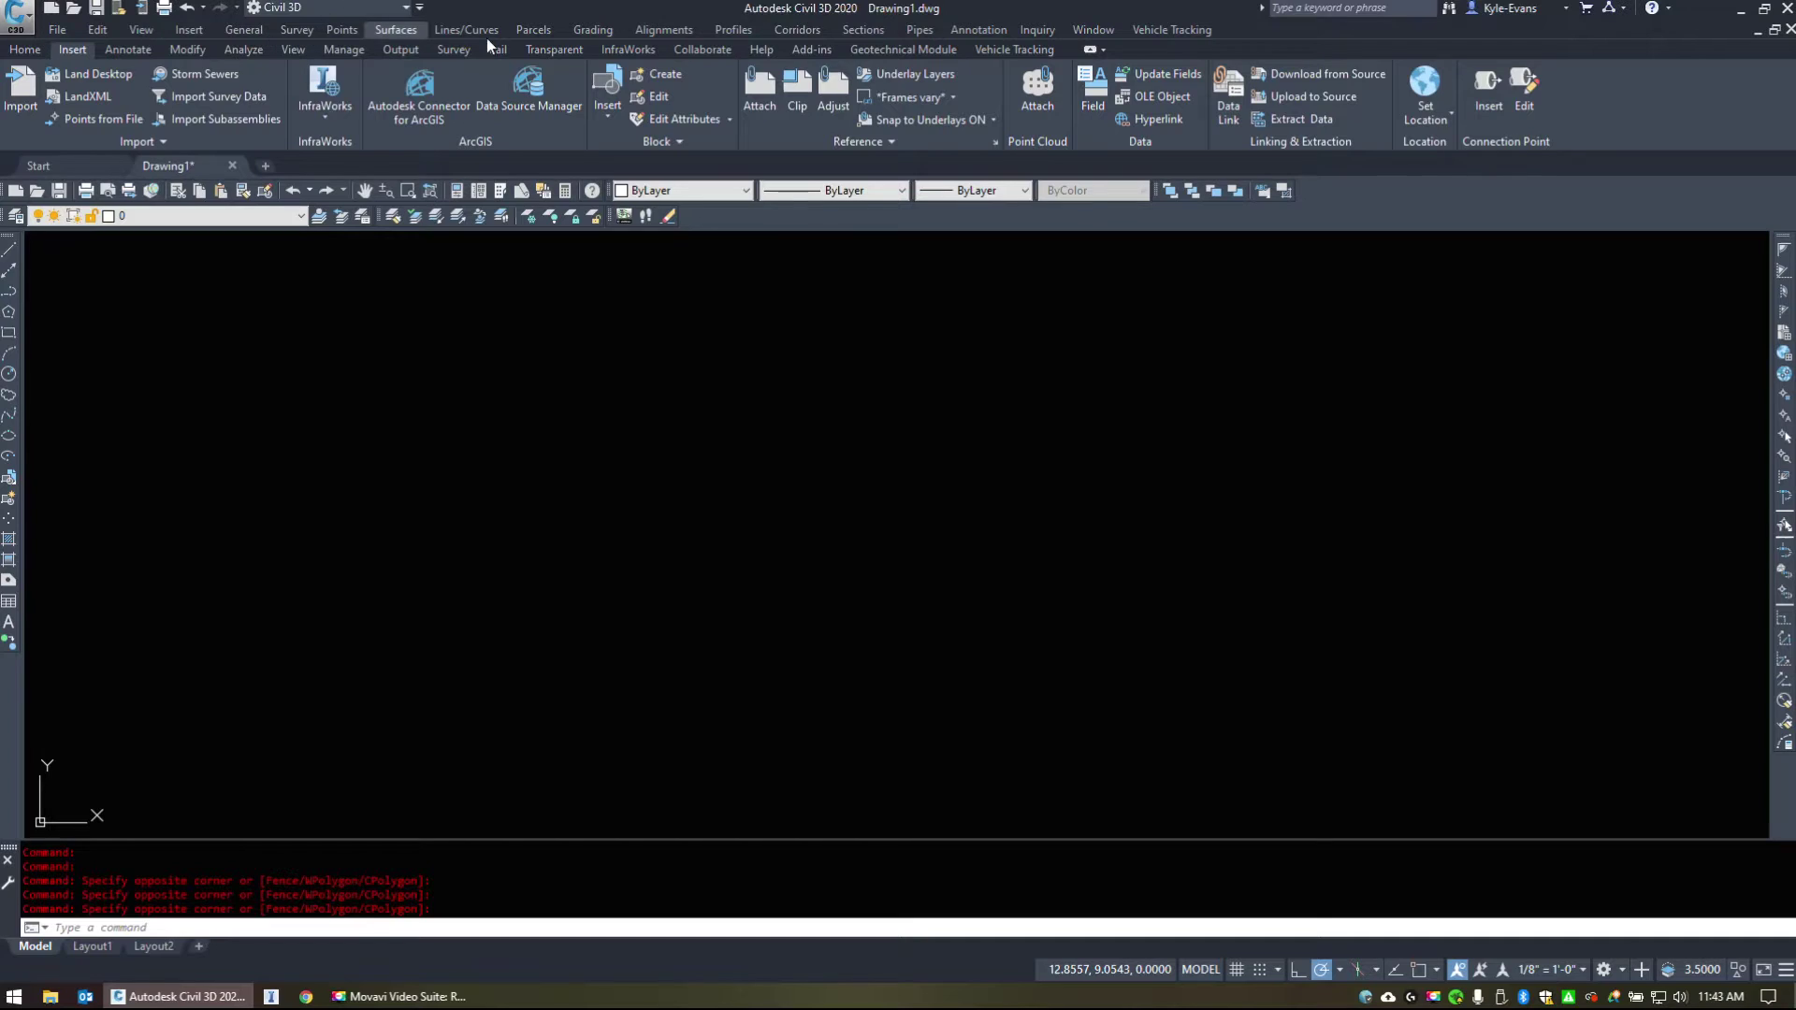
{"action": "left_click", "coordinate": [420, 9]}
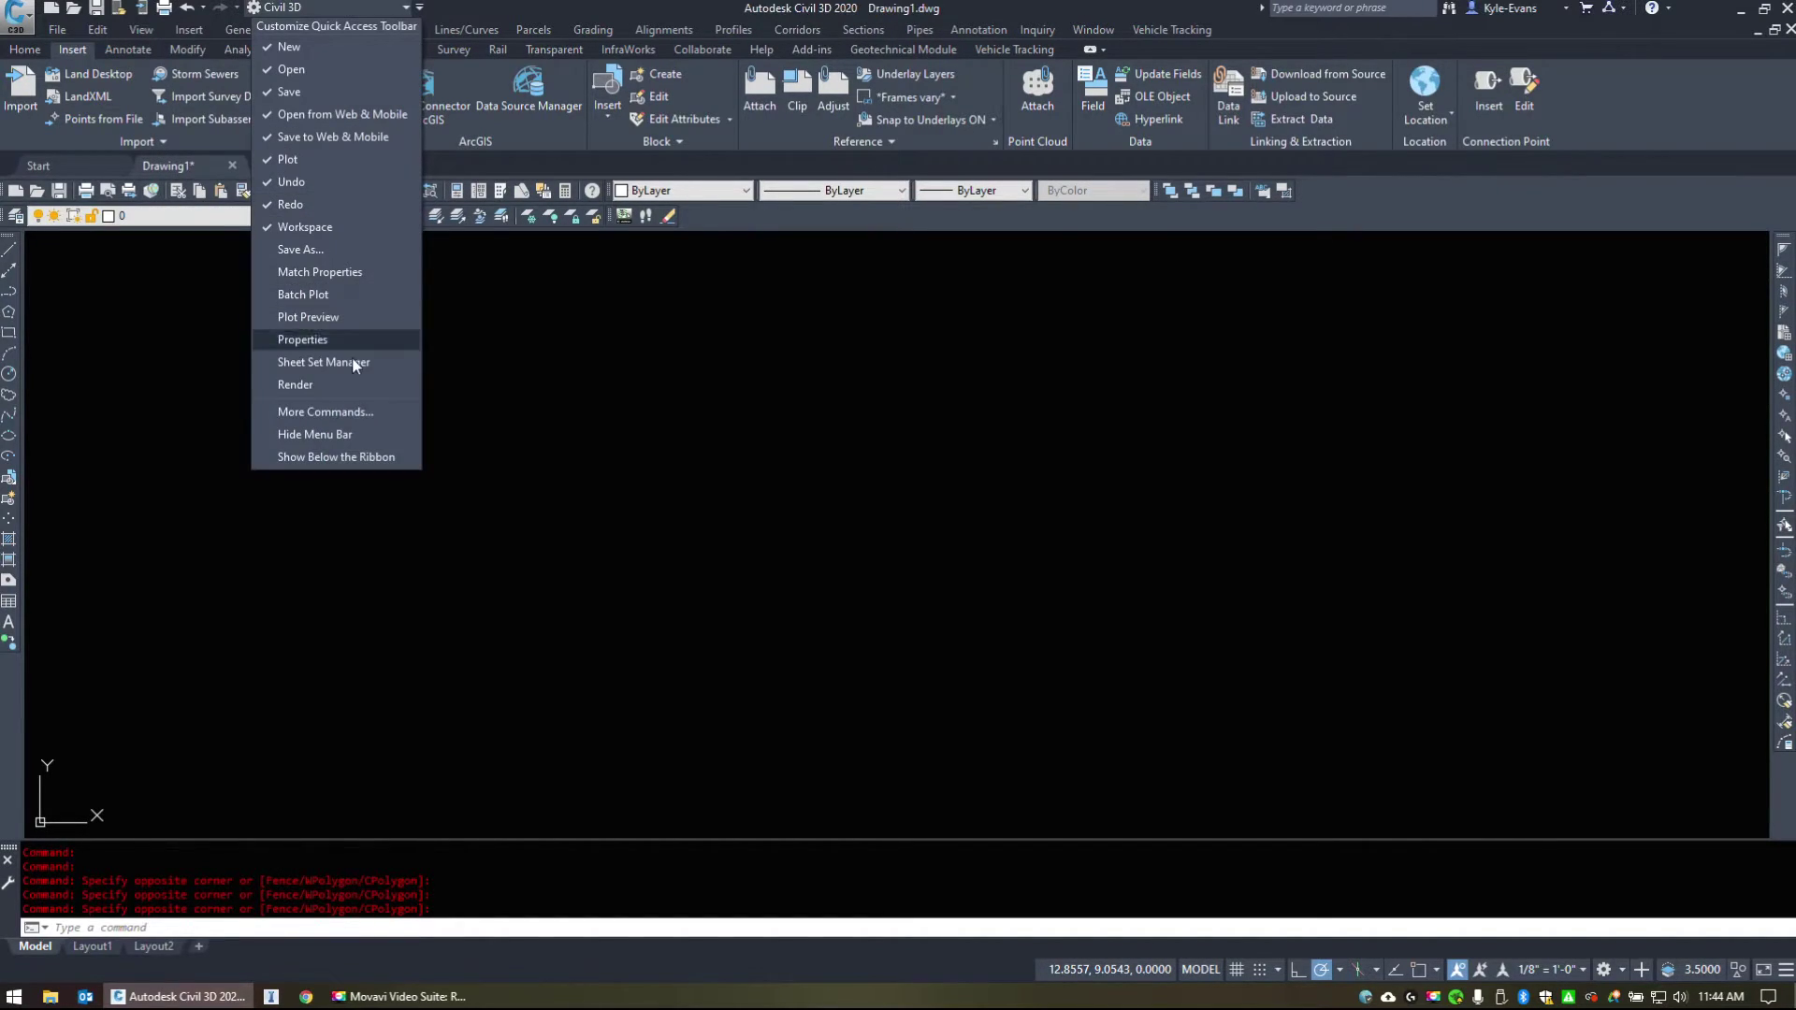
{"action": "left_click", "coordinate": [318, 434]}
{"action": "left_click", "coordinate": [420, 9]}
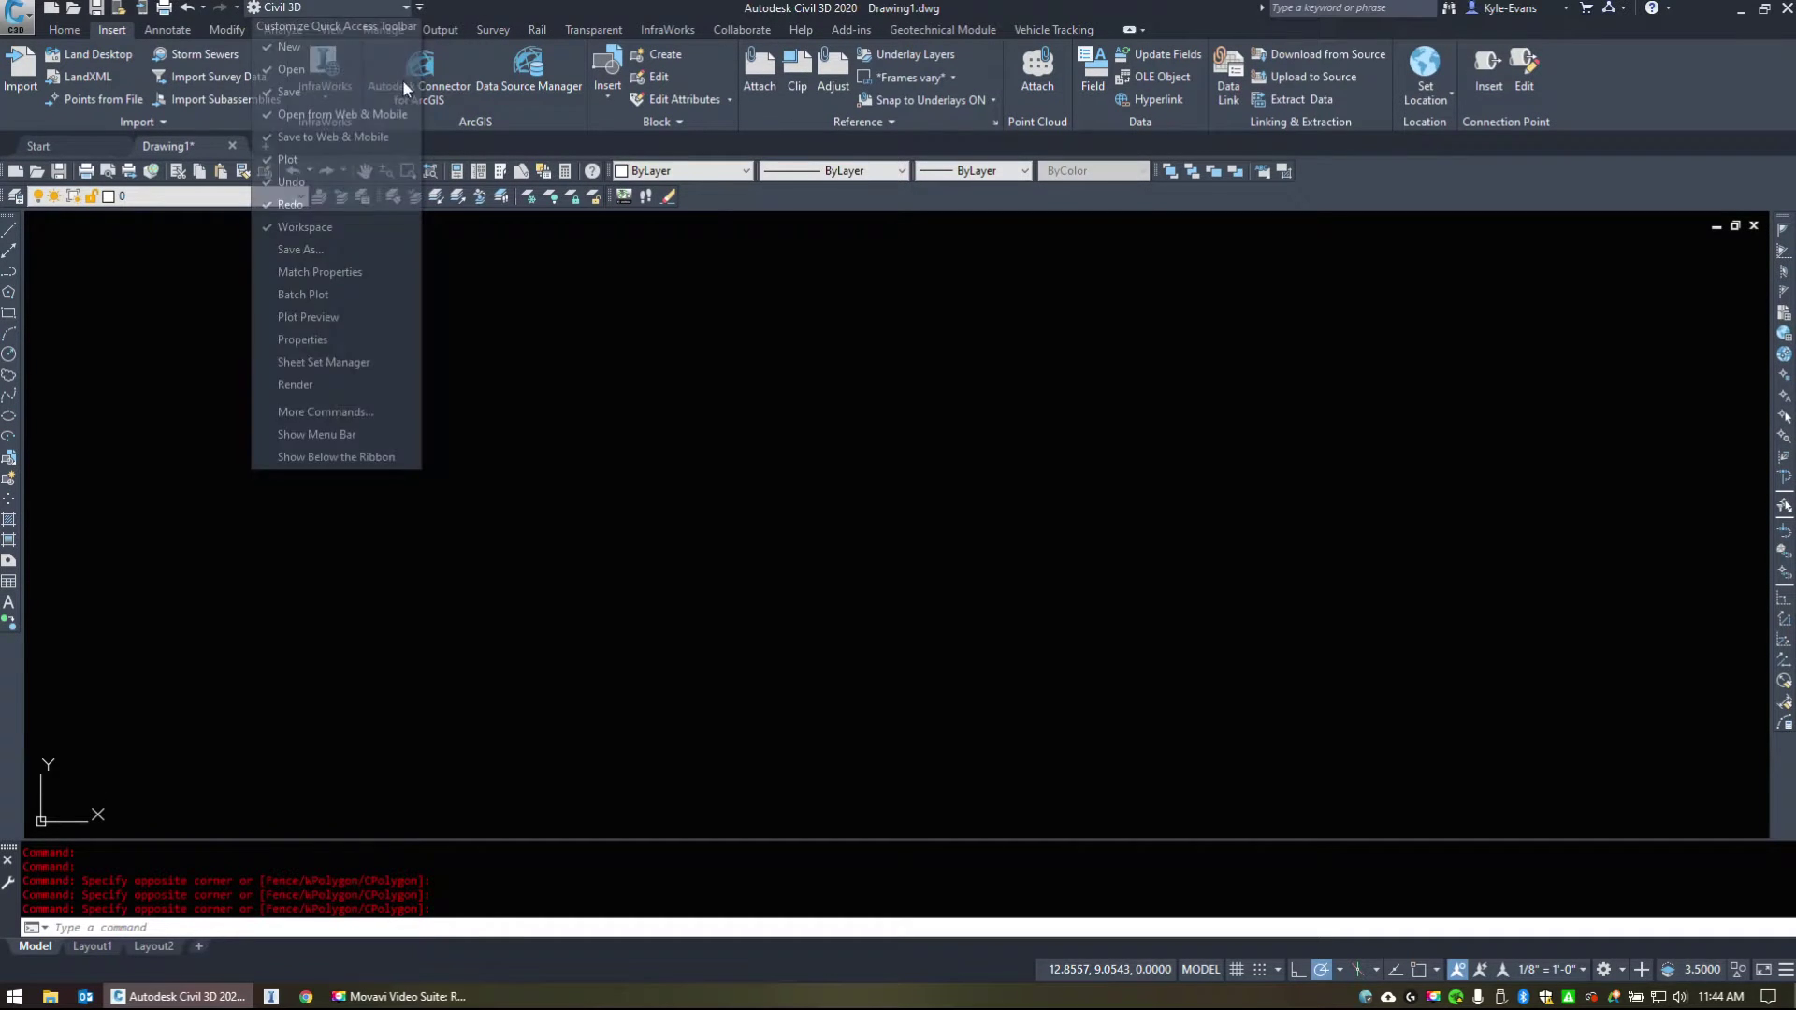
{"action": "left_click", "coordinate": [318, 435]}
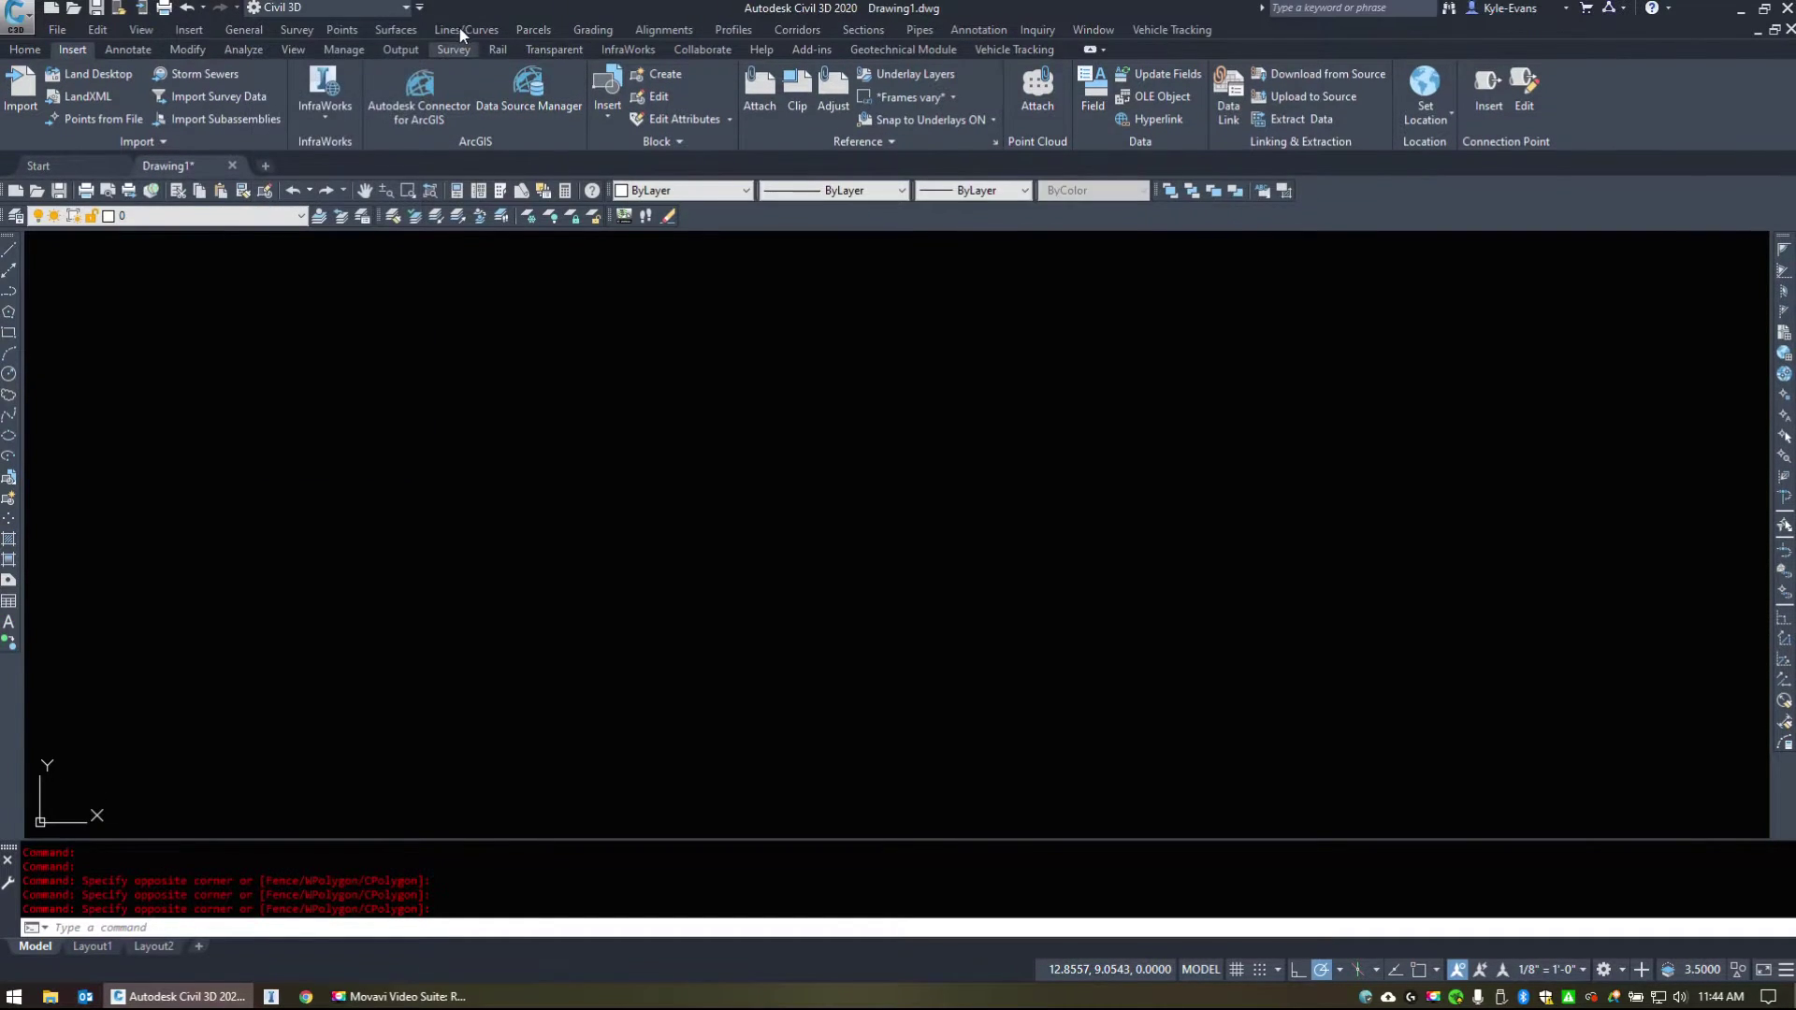
{"action": "left_click", "coordinate": [533, 30]}
{"action": "left_click", "coordinate": [863, 30]}
{"action": "left_click", "coordinate": [341, 30]}
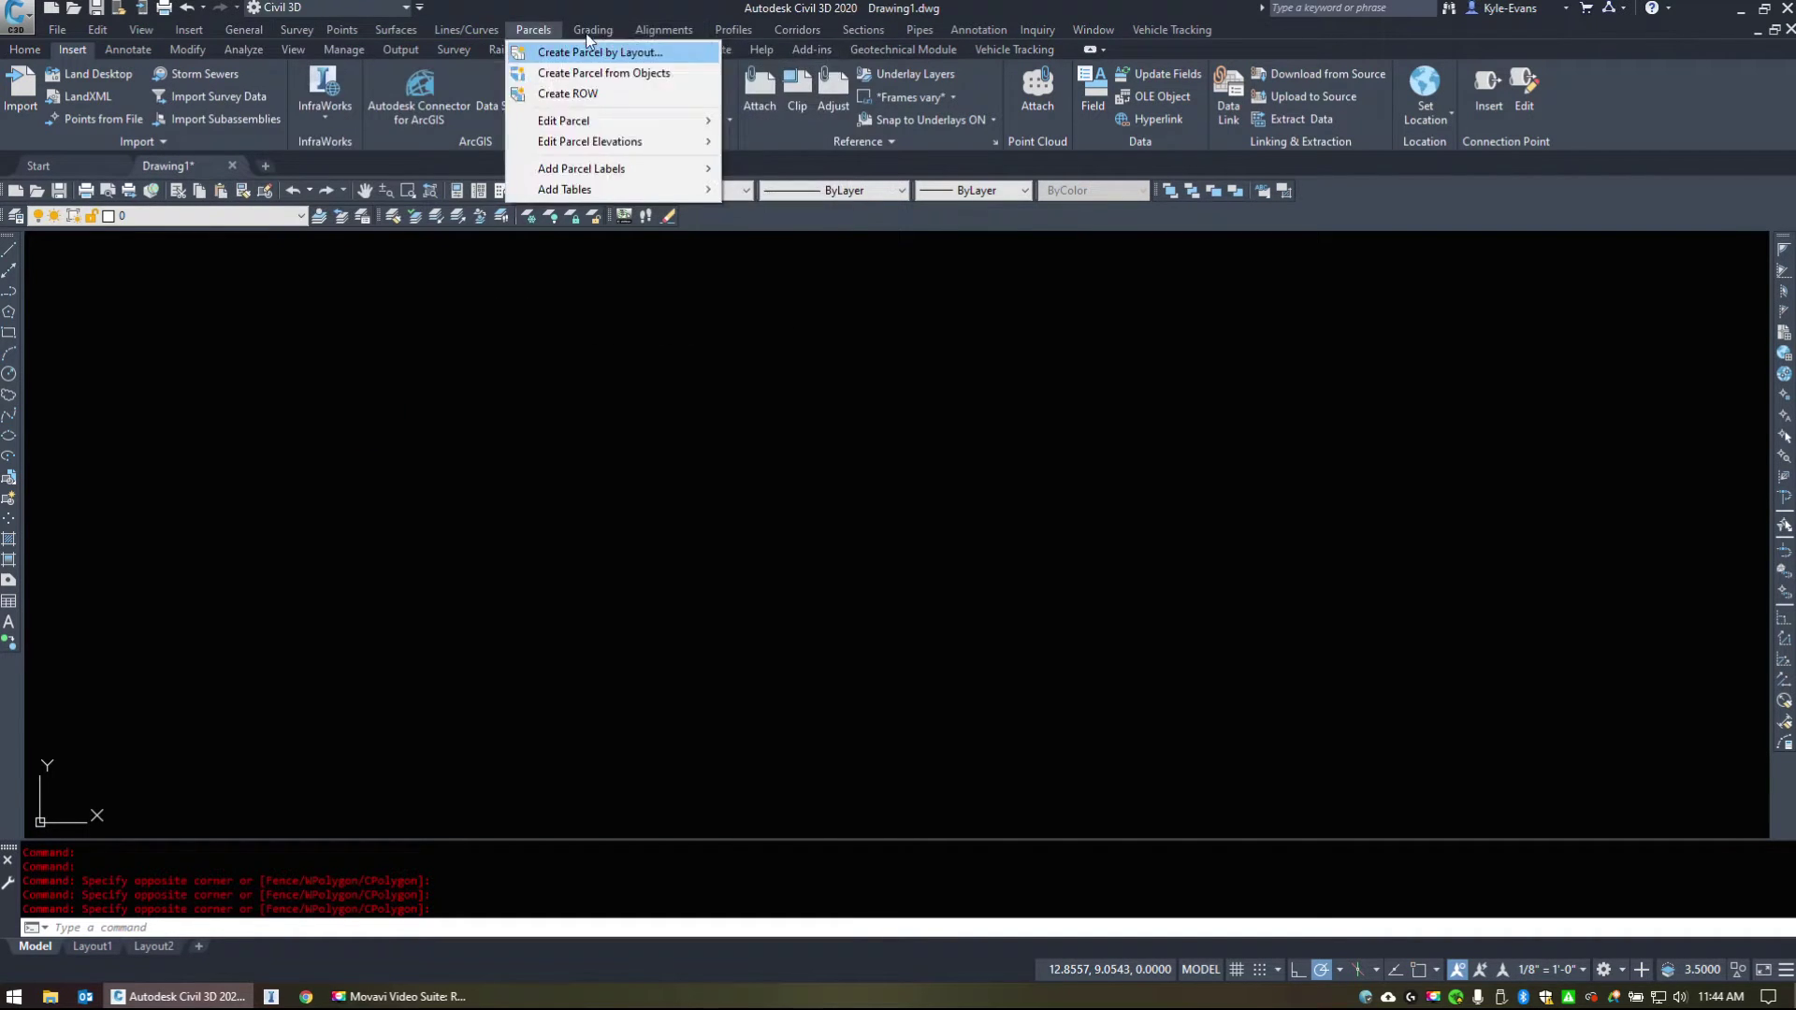
{"action": "left_click", "coordinate": [762, 800]}
{"action": "left_click", "coordinate": [1001, 533]}
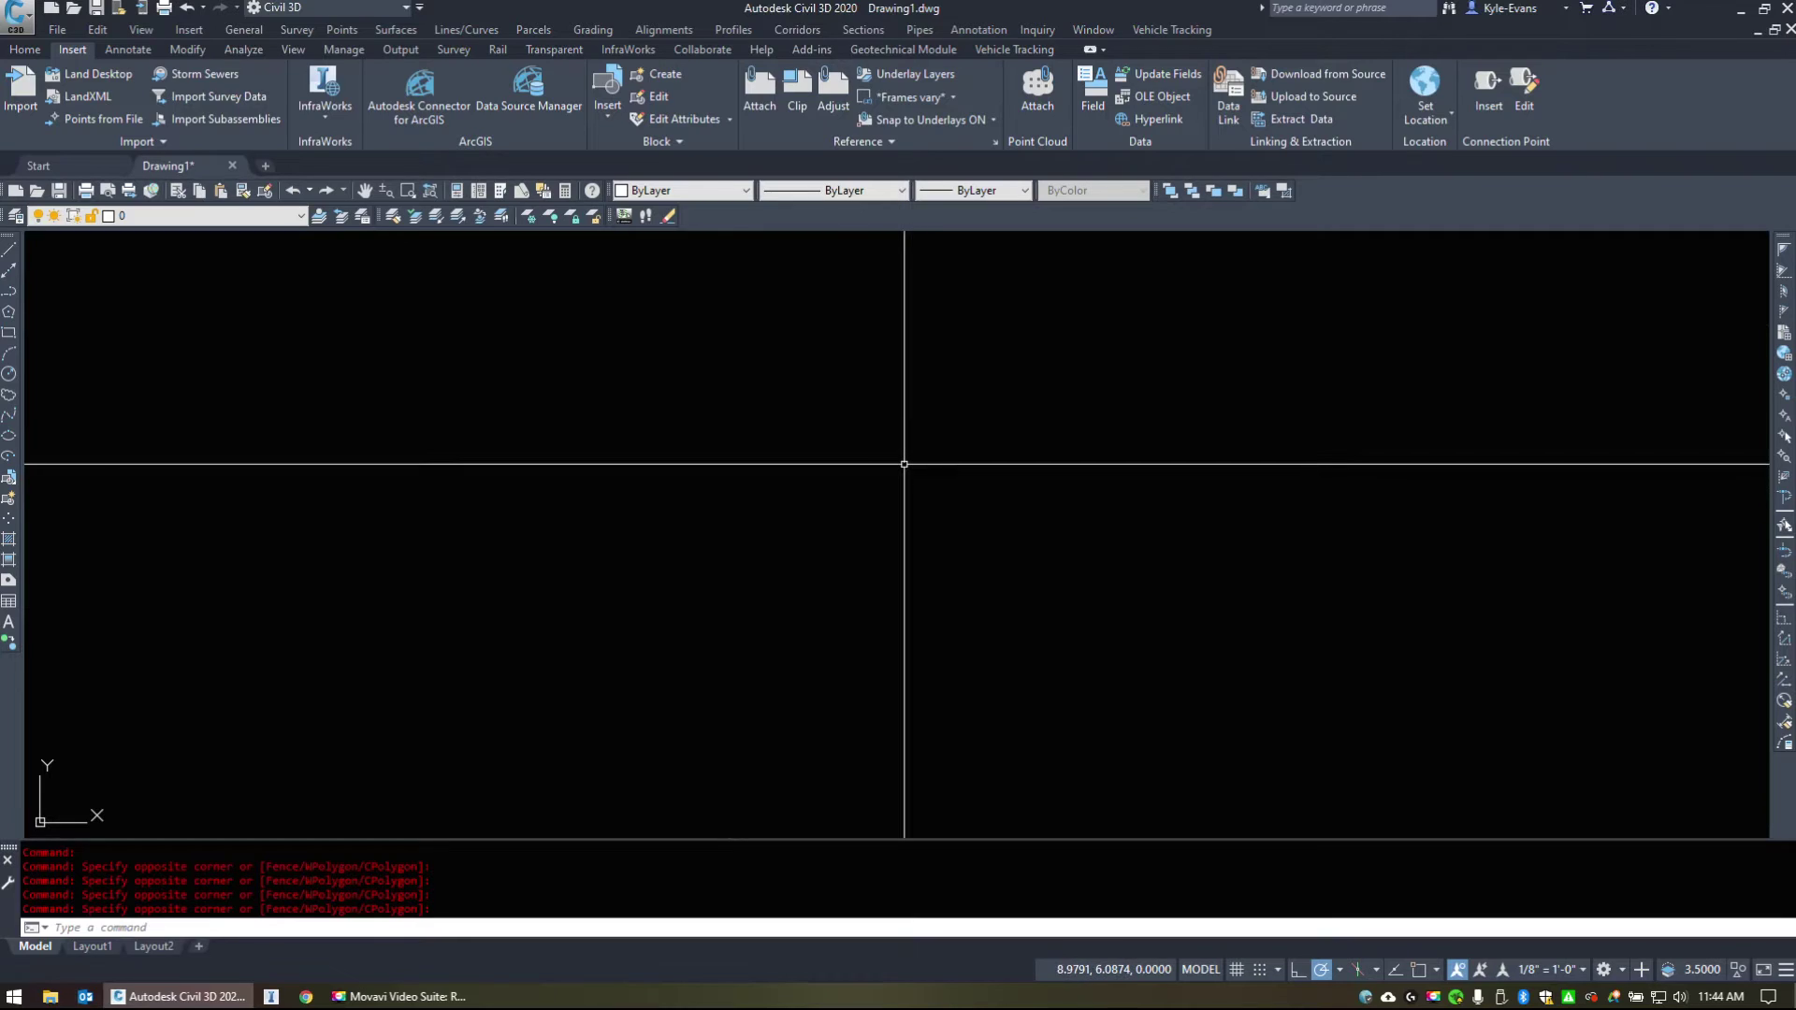
Show the Layers toolbar with the -TOOLBAR command and drag it into position.
{"action": "type", "text": "-"}
{"action": "type", "text": "TOOLBAR"}
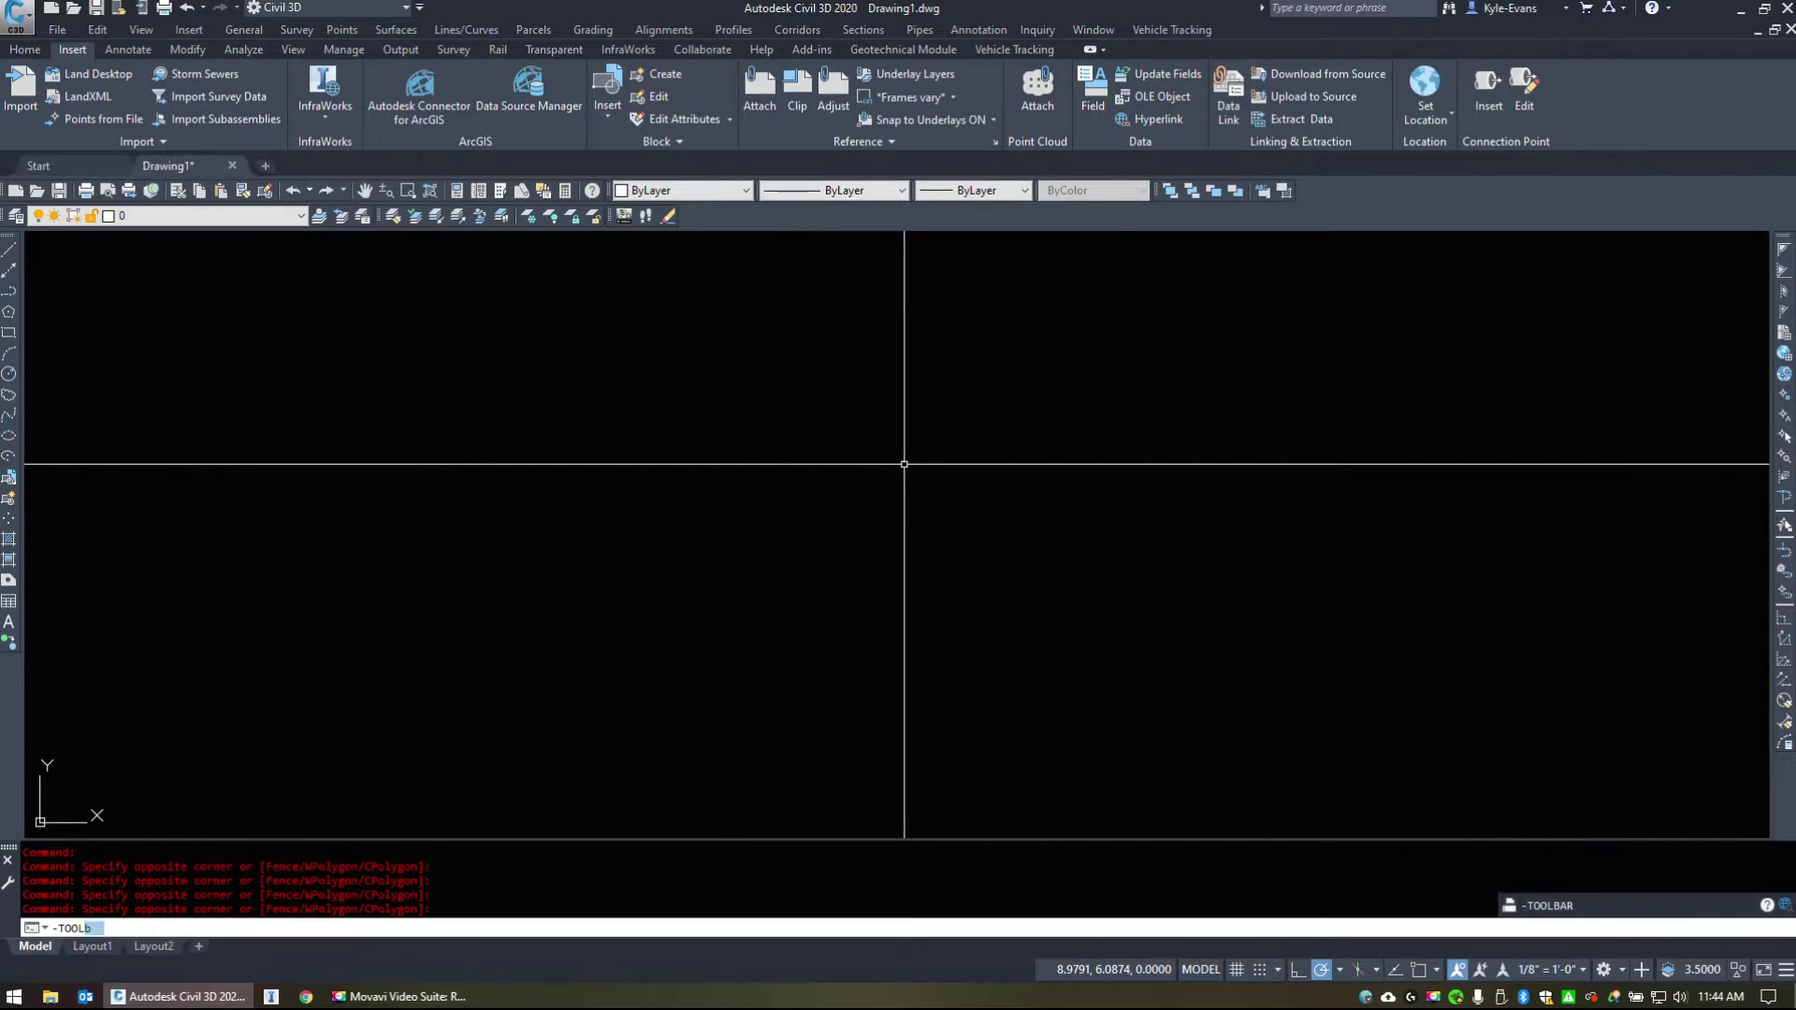
{"action": "key", "text": "Return"}
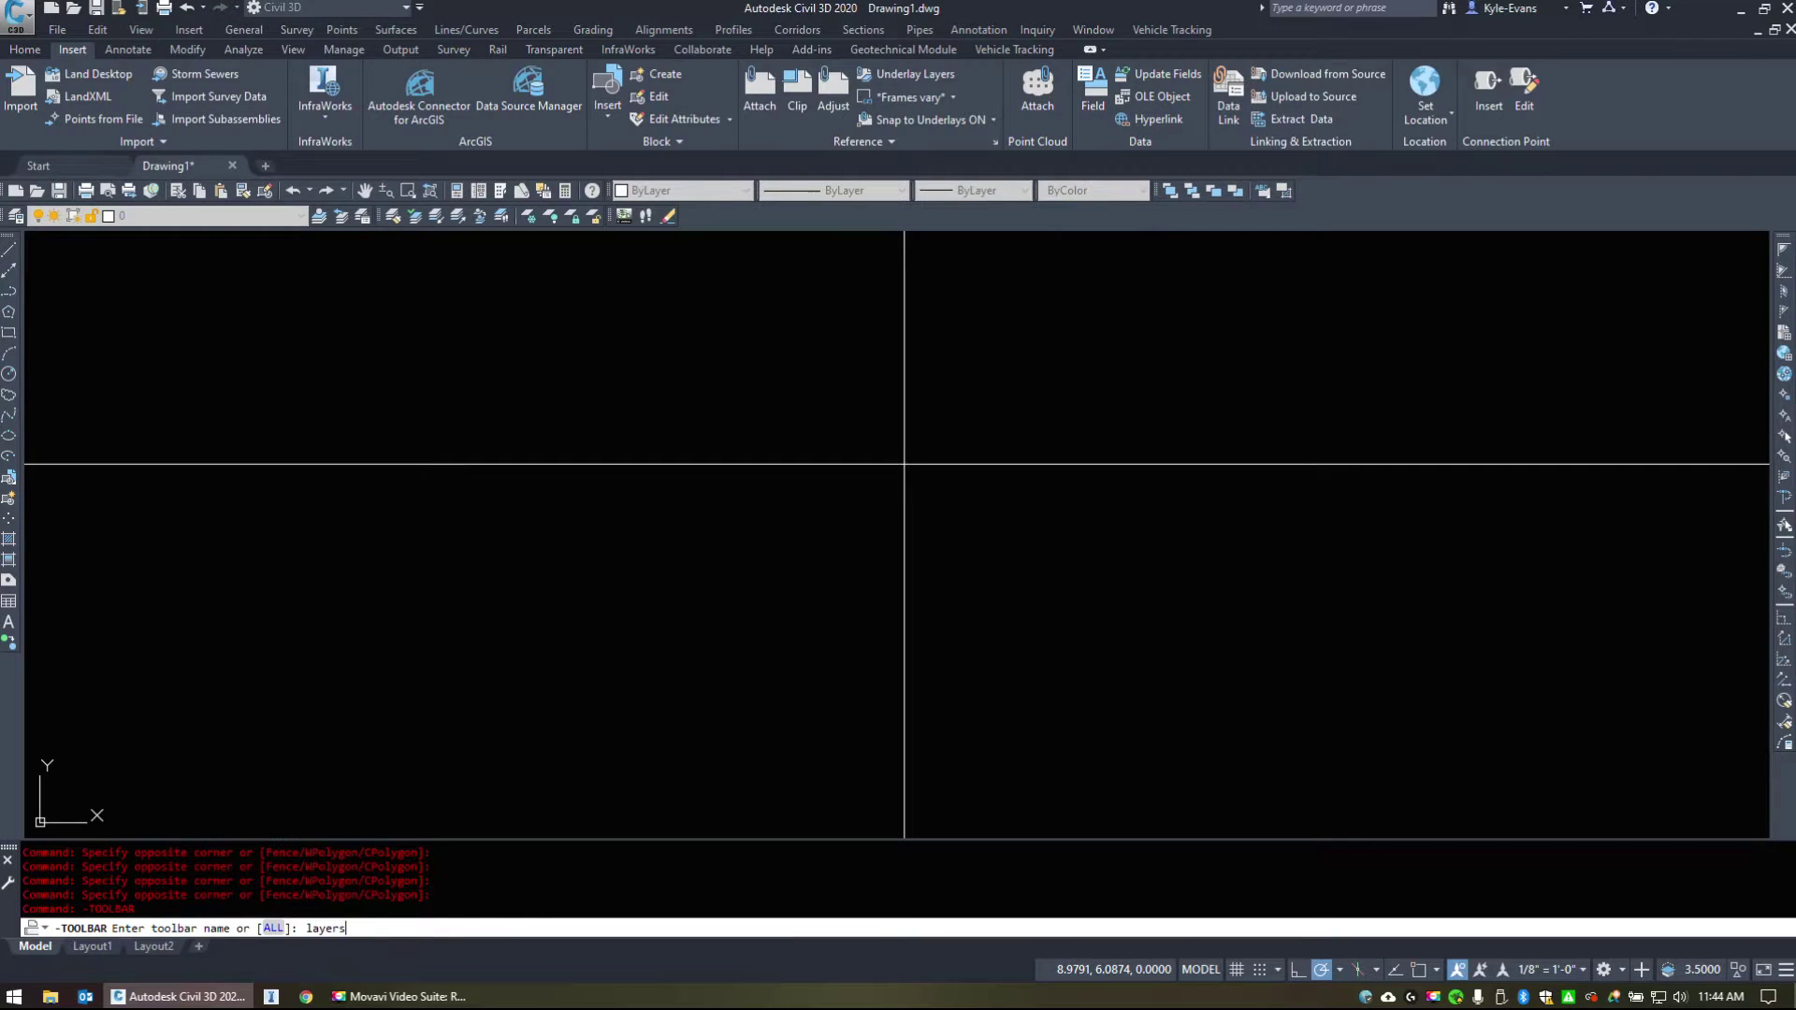
{"action": "key", "text": "Return"}
{"action": "key", "text": "Return"}
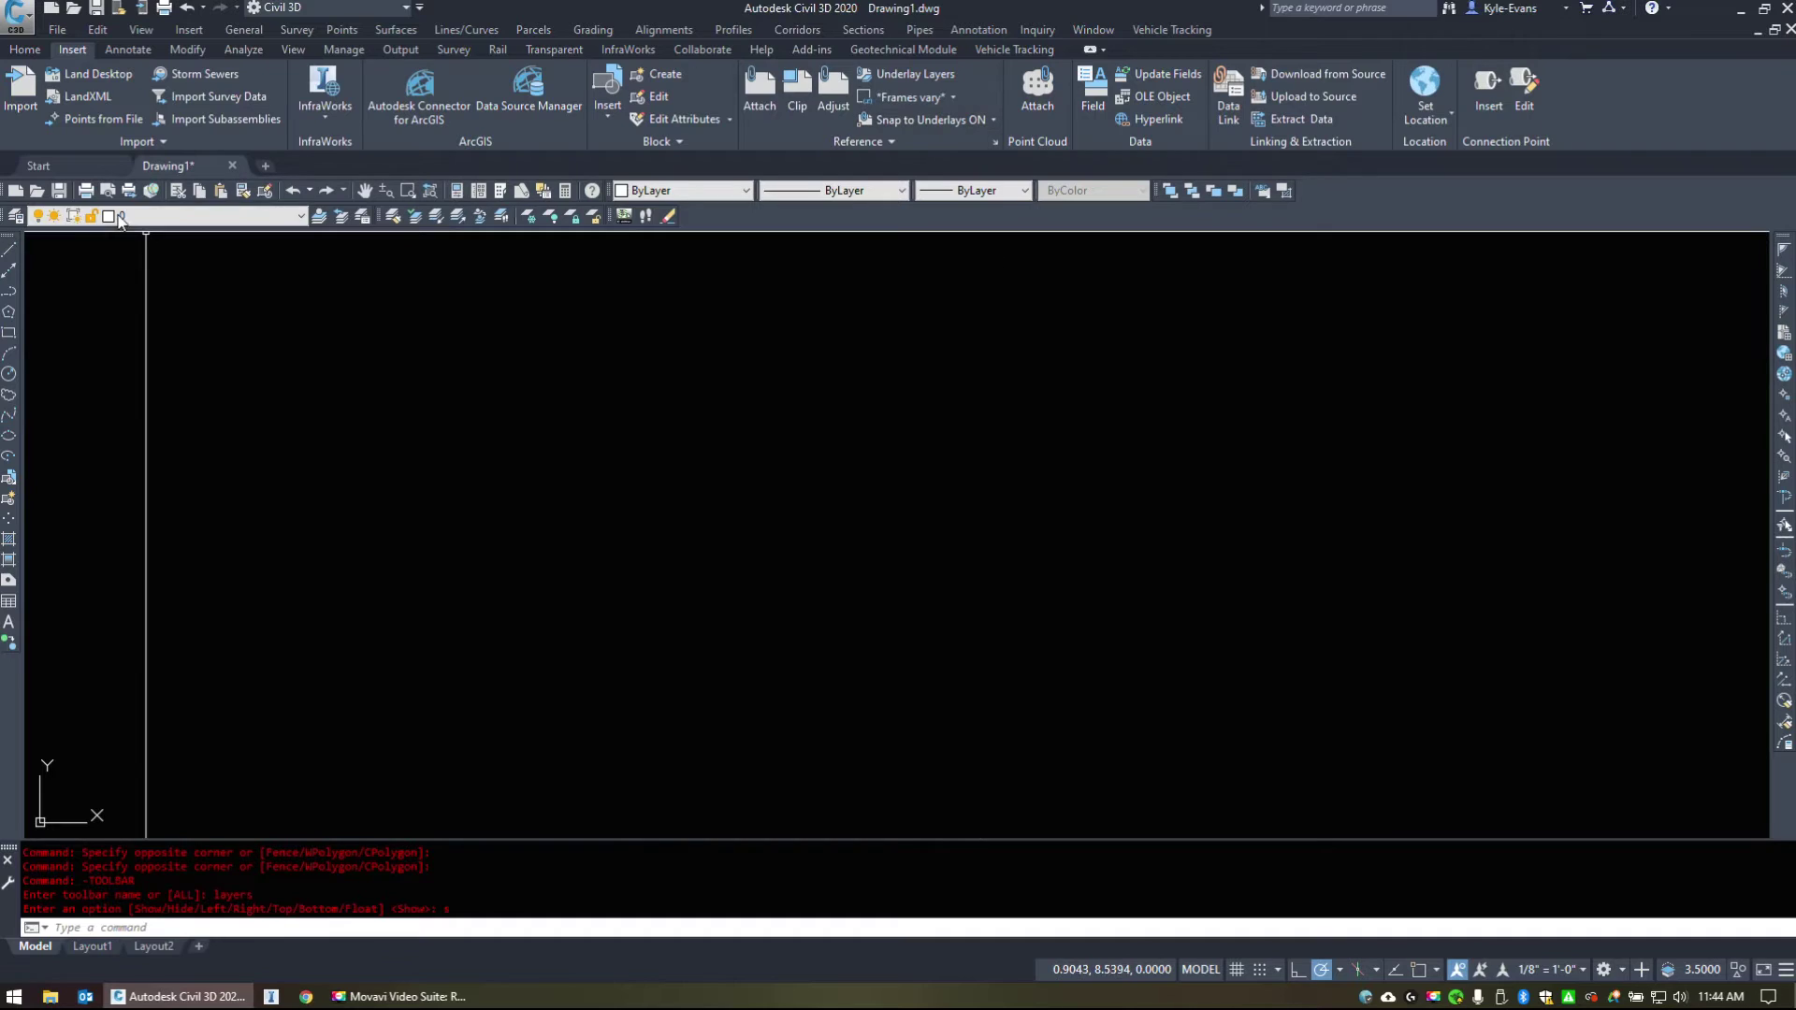
{"action": "mouse_move", "coordinate": [5, 217]}
{"action": "left_mouse_down"}
{"action": "mouse_move", "coordinate": [223, 333]}
{"action": "mouse_move", "coordinate": [337, 468]}
{"action": "mouse_move", "coordinate": [65, 213]}
{"action": "left_mouse_up"}
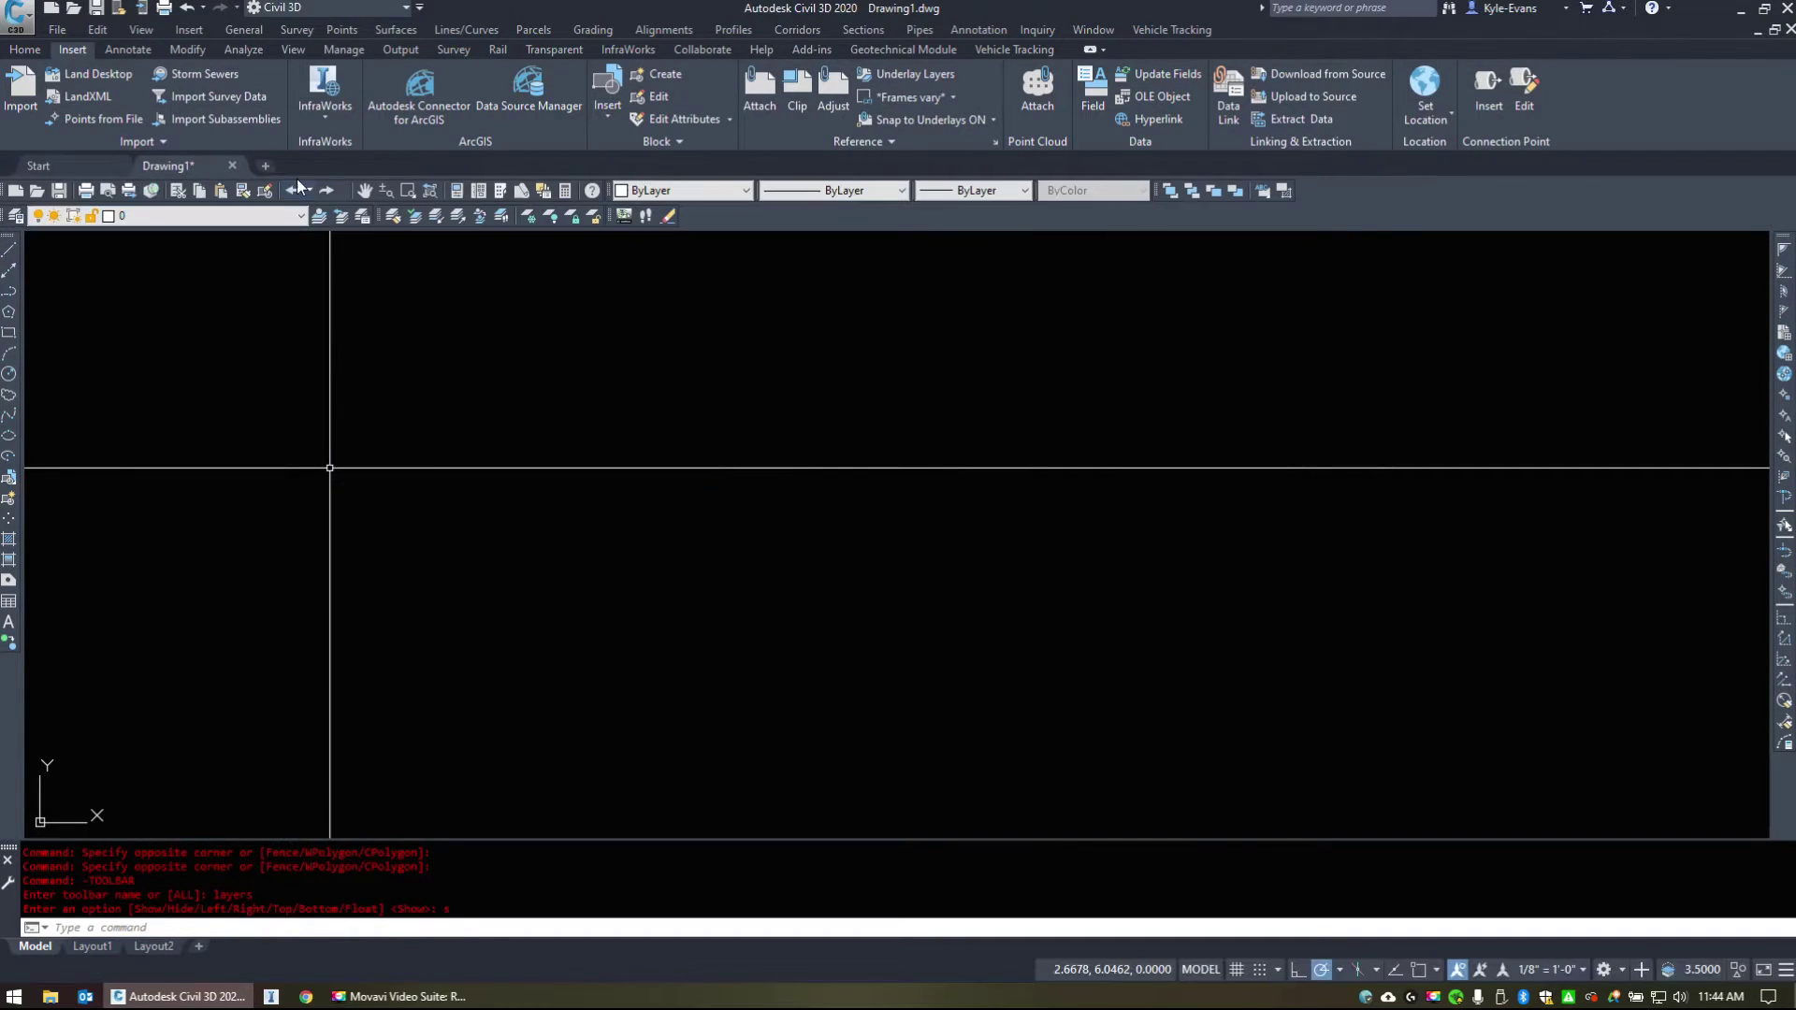
{"action": "right_click", "coordinate": [716, 219]}
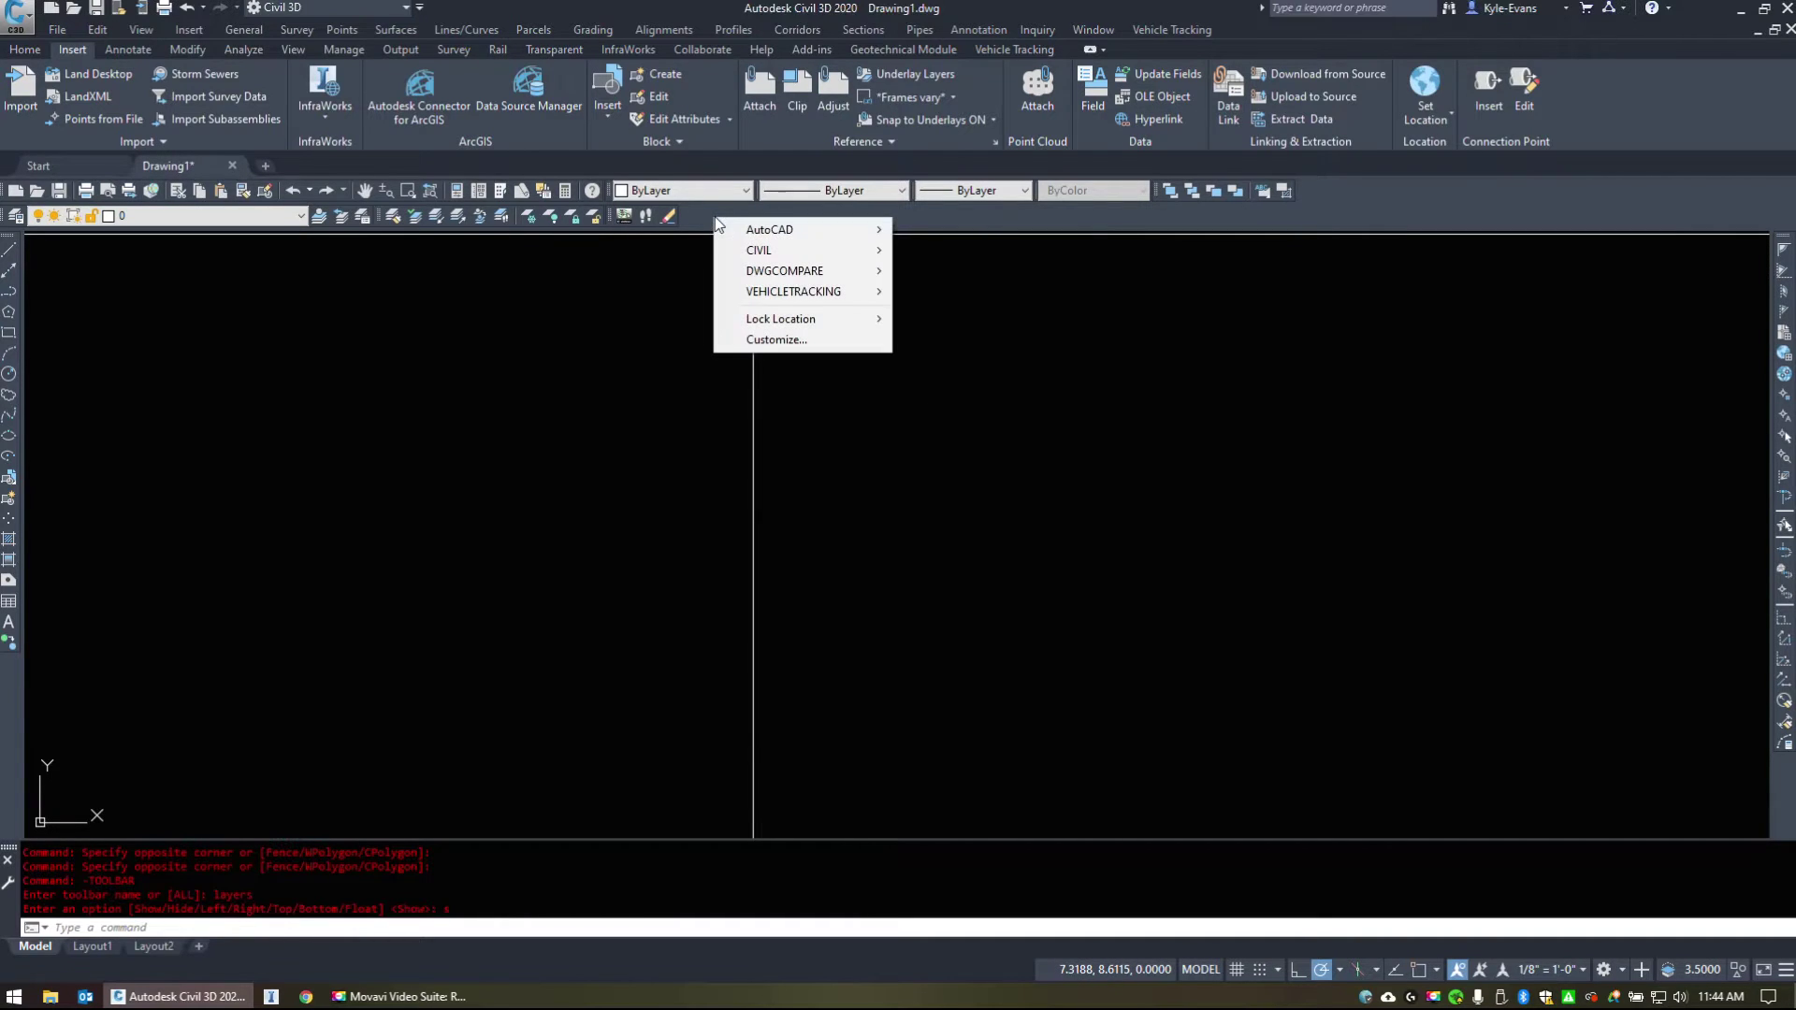
{"action": "mouse_move", "coordinate": [781, 229]}
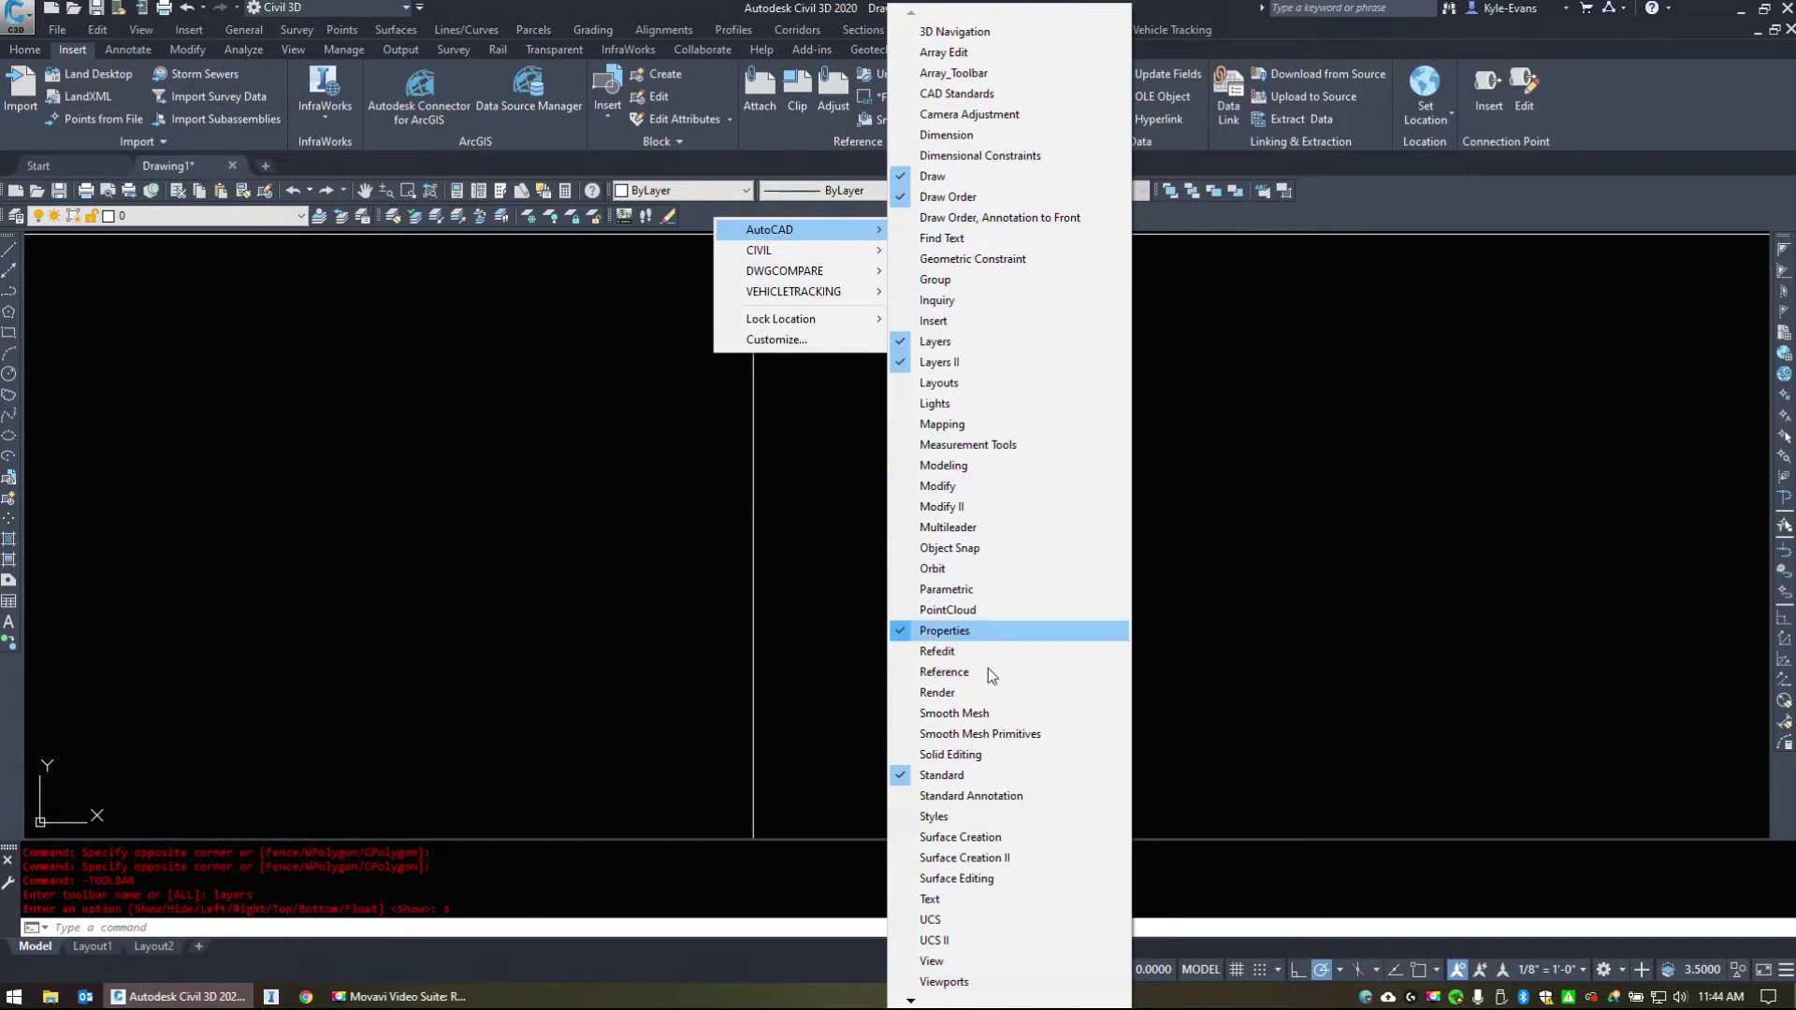
{"action": "scroll", "coordinate": [938, 926], "scroll_direction": "down", "scroll_amount": 5}
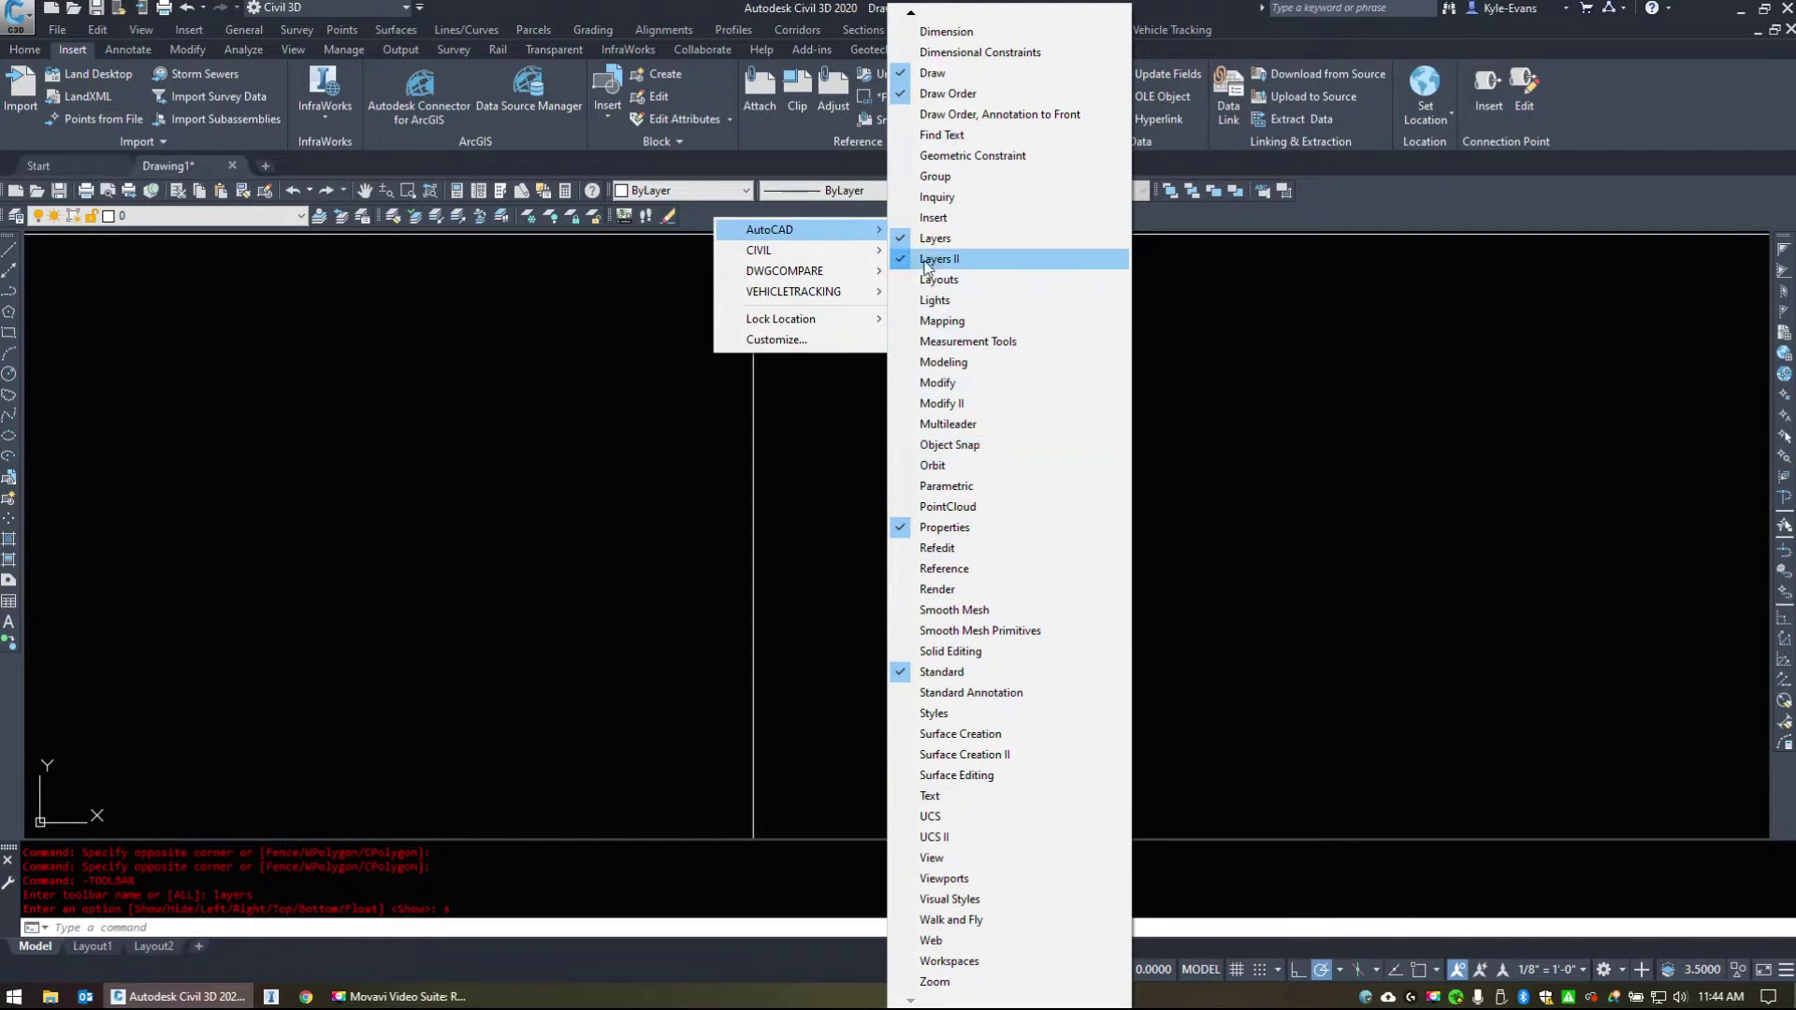
{"action": "left_click", "coordinate": [1283, 441]}
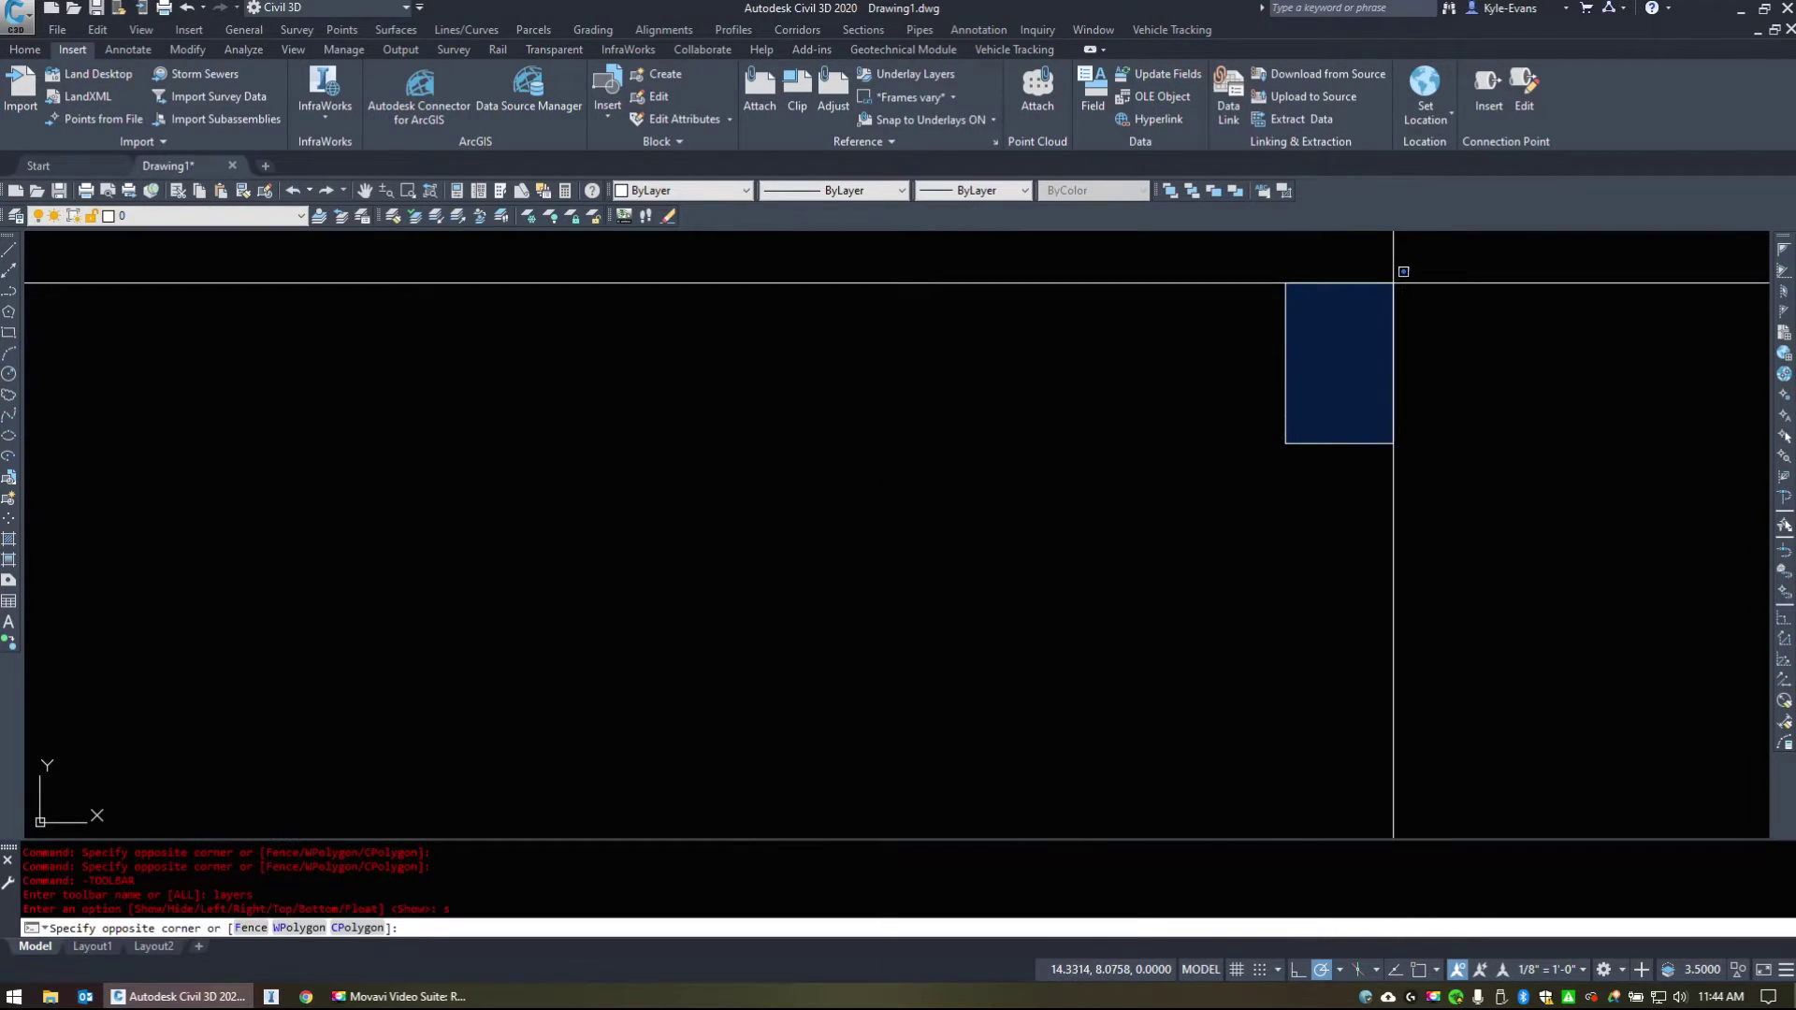
{"action": "left_click", "coordinate": [1413, 269]}
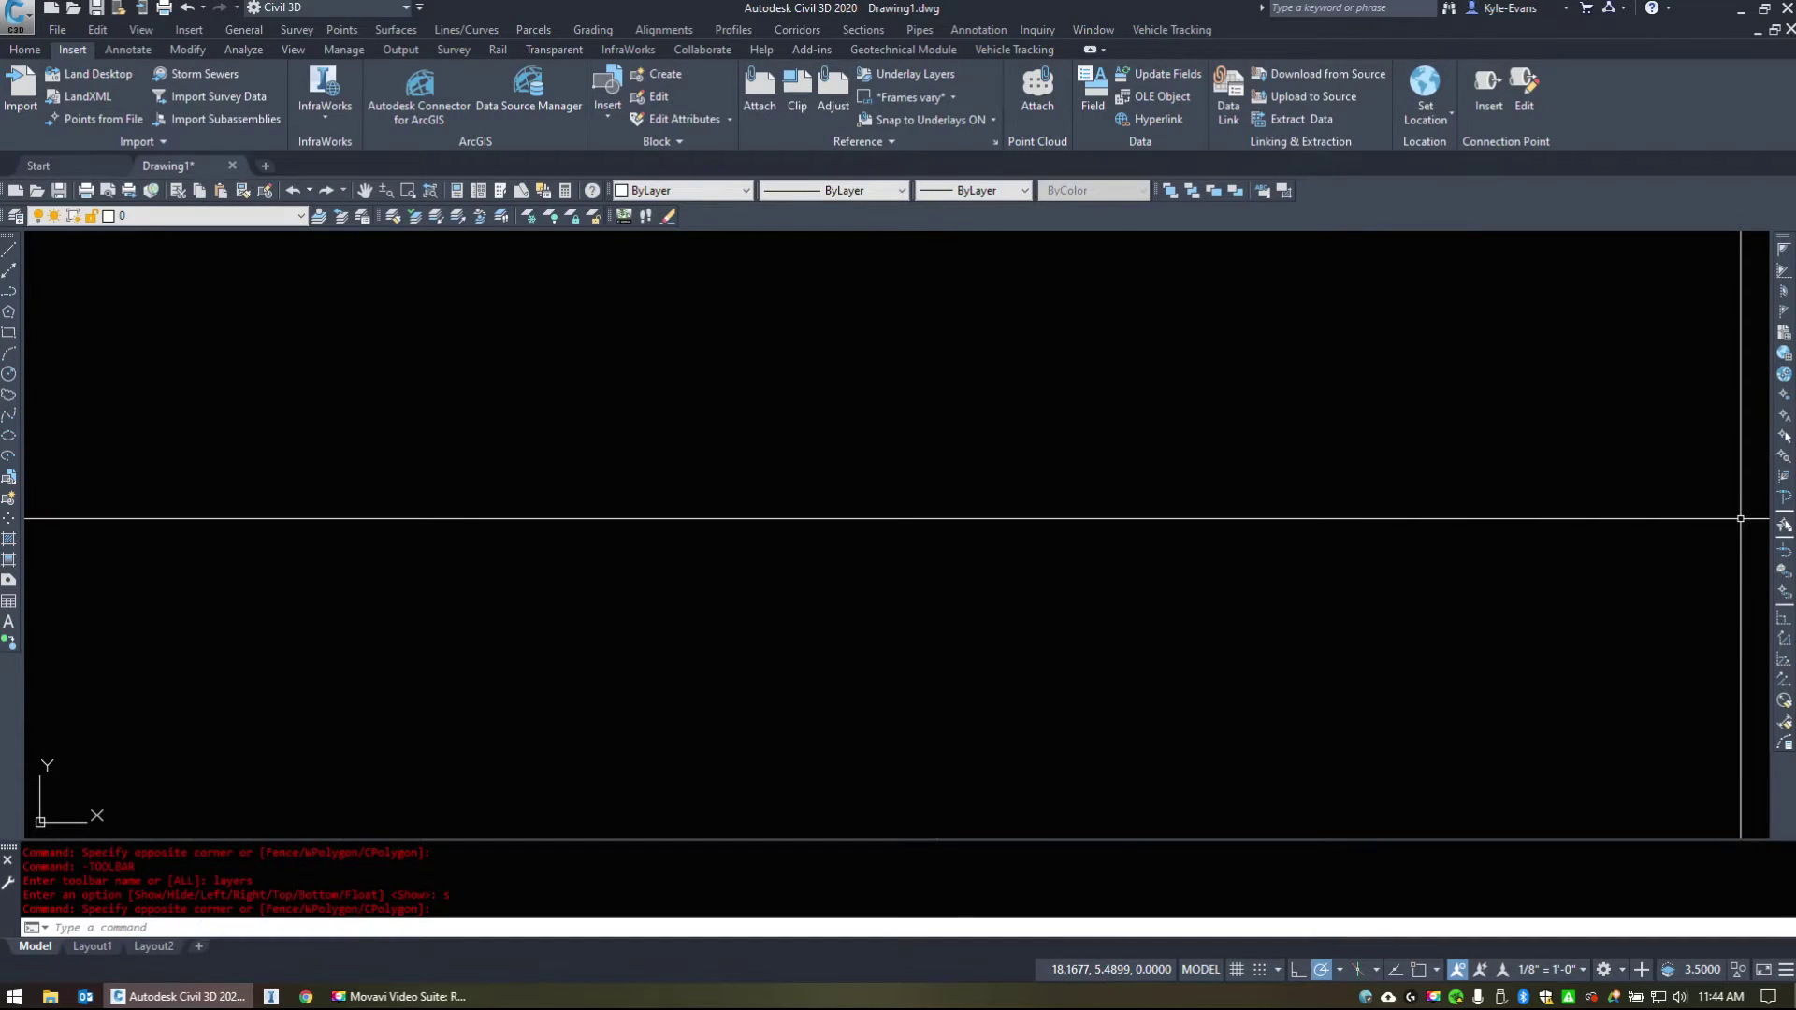
In the status bar customization list, hide Grid and Snap Mode while keeping Model Space.
{"action": "left_click", "coordinate": [1786, 970]}
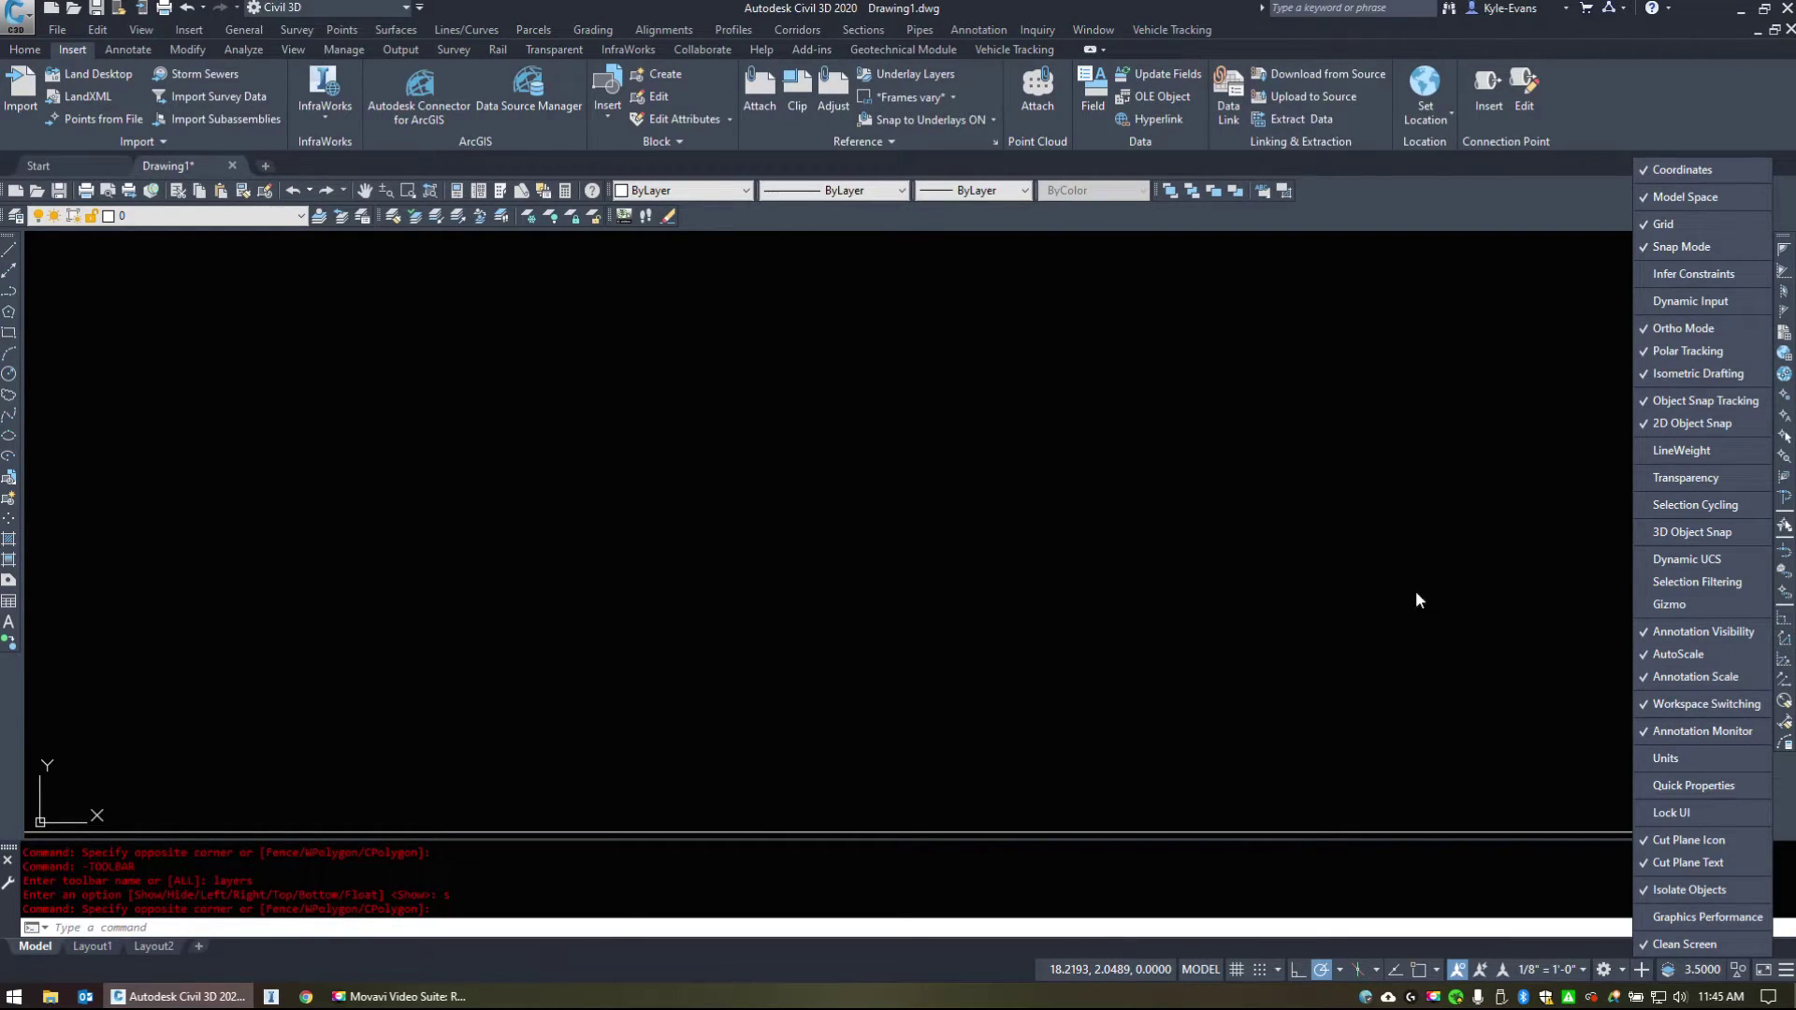
{"action": "left_click", "coordinate": [1675, 198]}
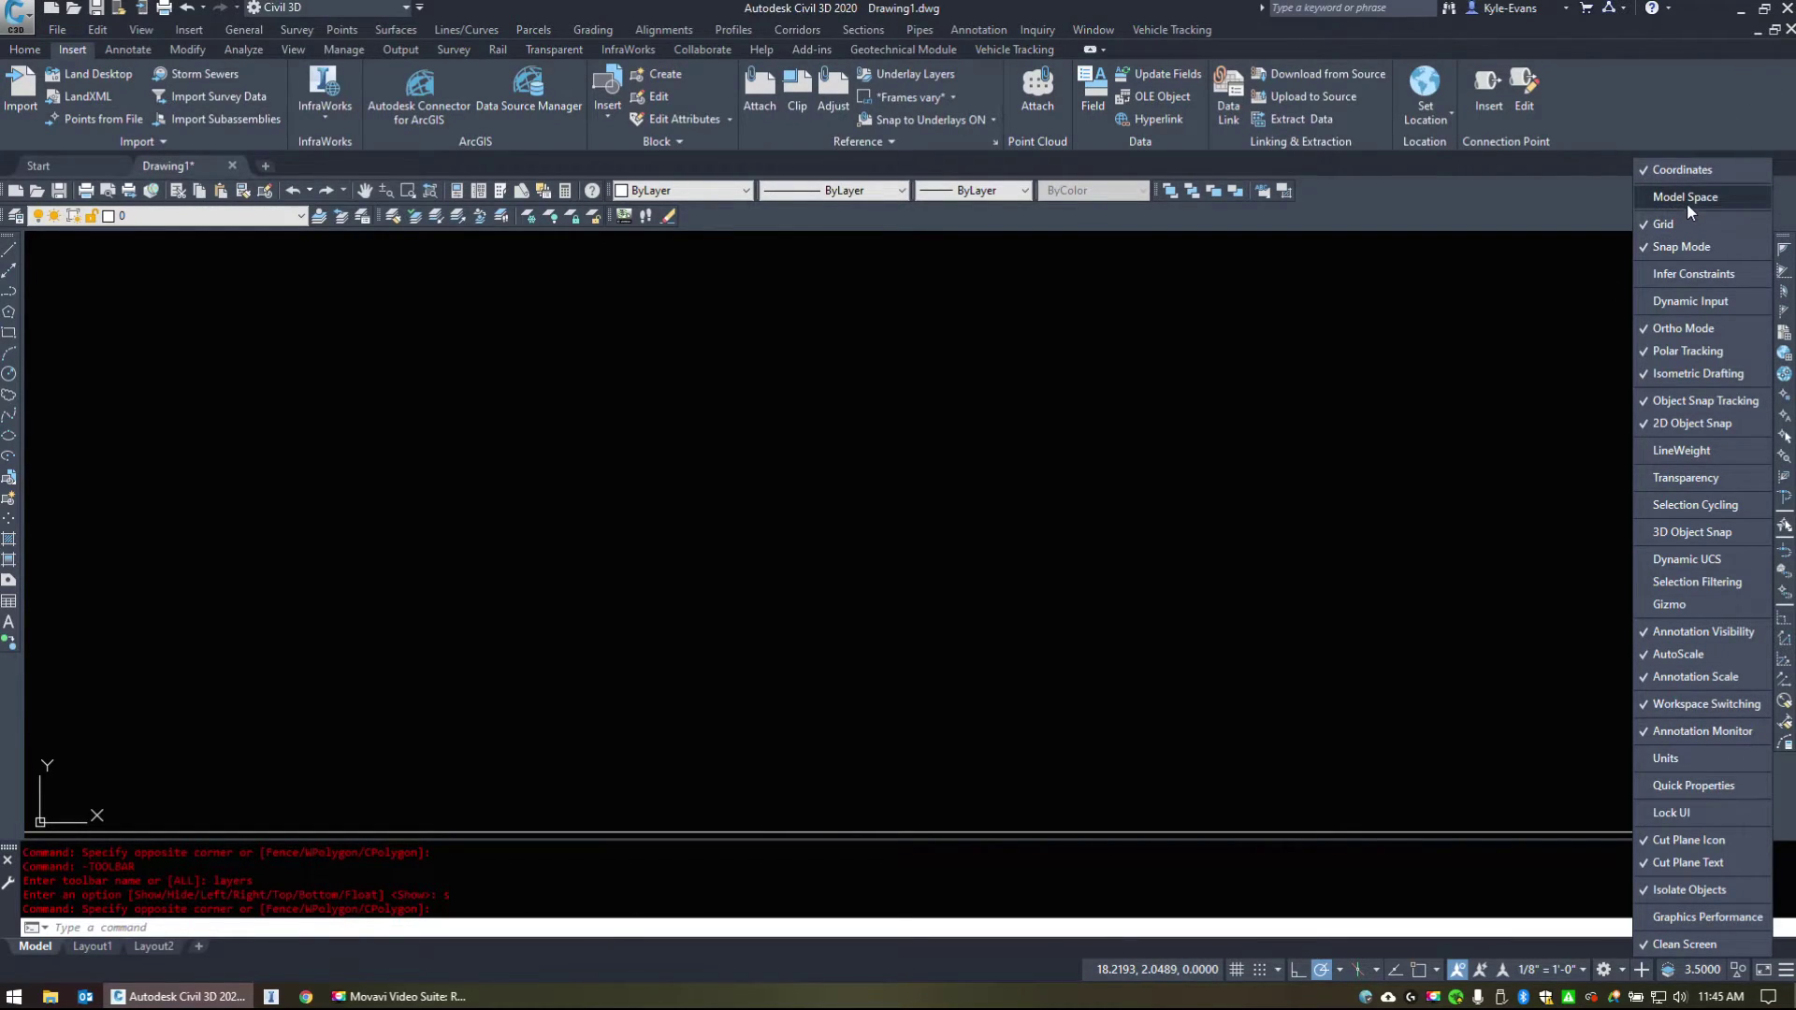
{"action": "left_click", "coordinate": [1687, 200]}
{"action": "left_click", "coordinate": [1663, 225]}
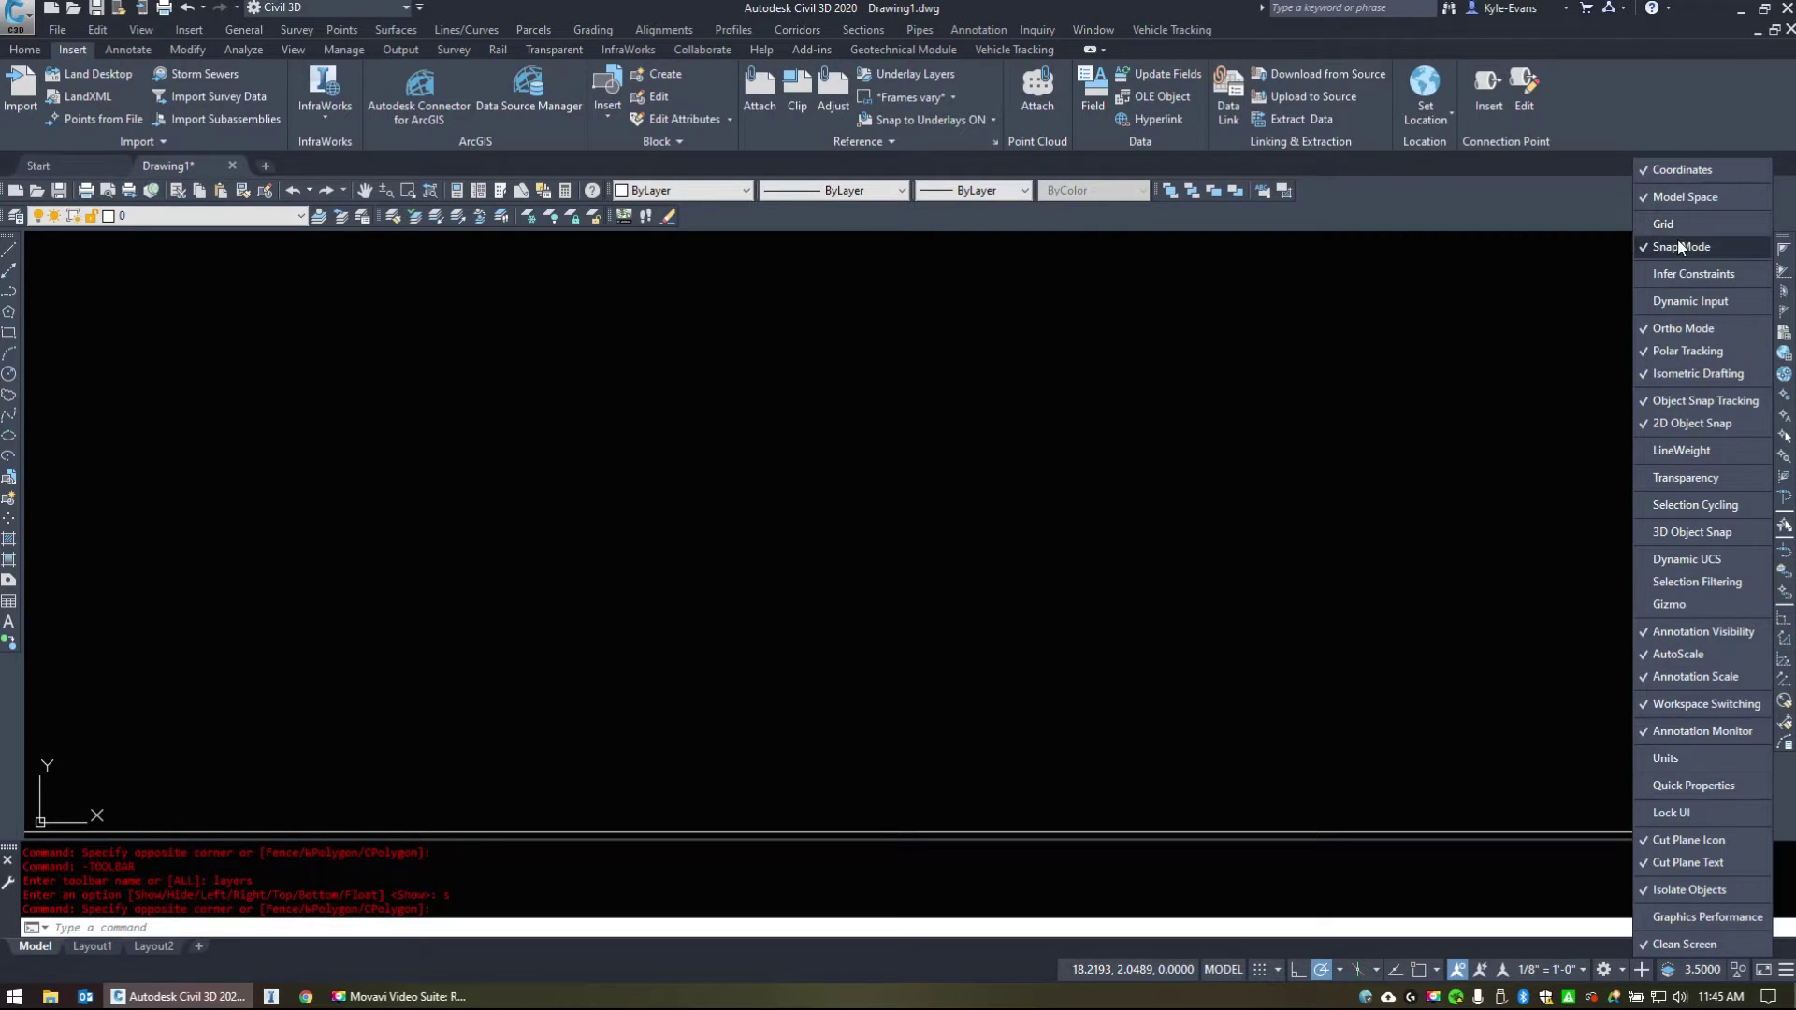
{"action": "left_click", "coordinate": [1676, 247]}
Toggle Dynamic Input several times, leaving it hidden, and close the customization list.
{"action": "left_click", "coordinate": [1697, 295]}
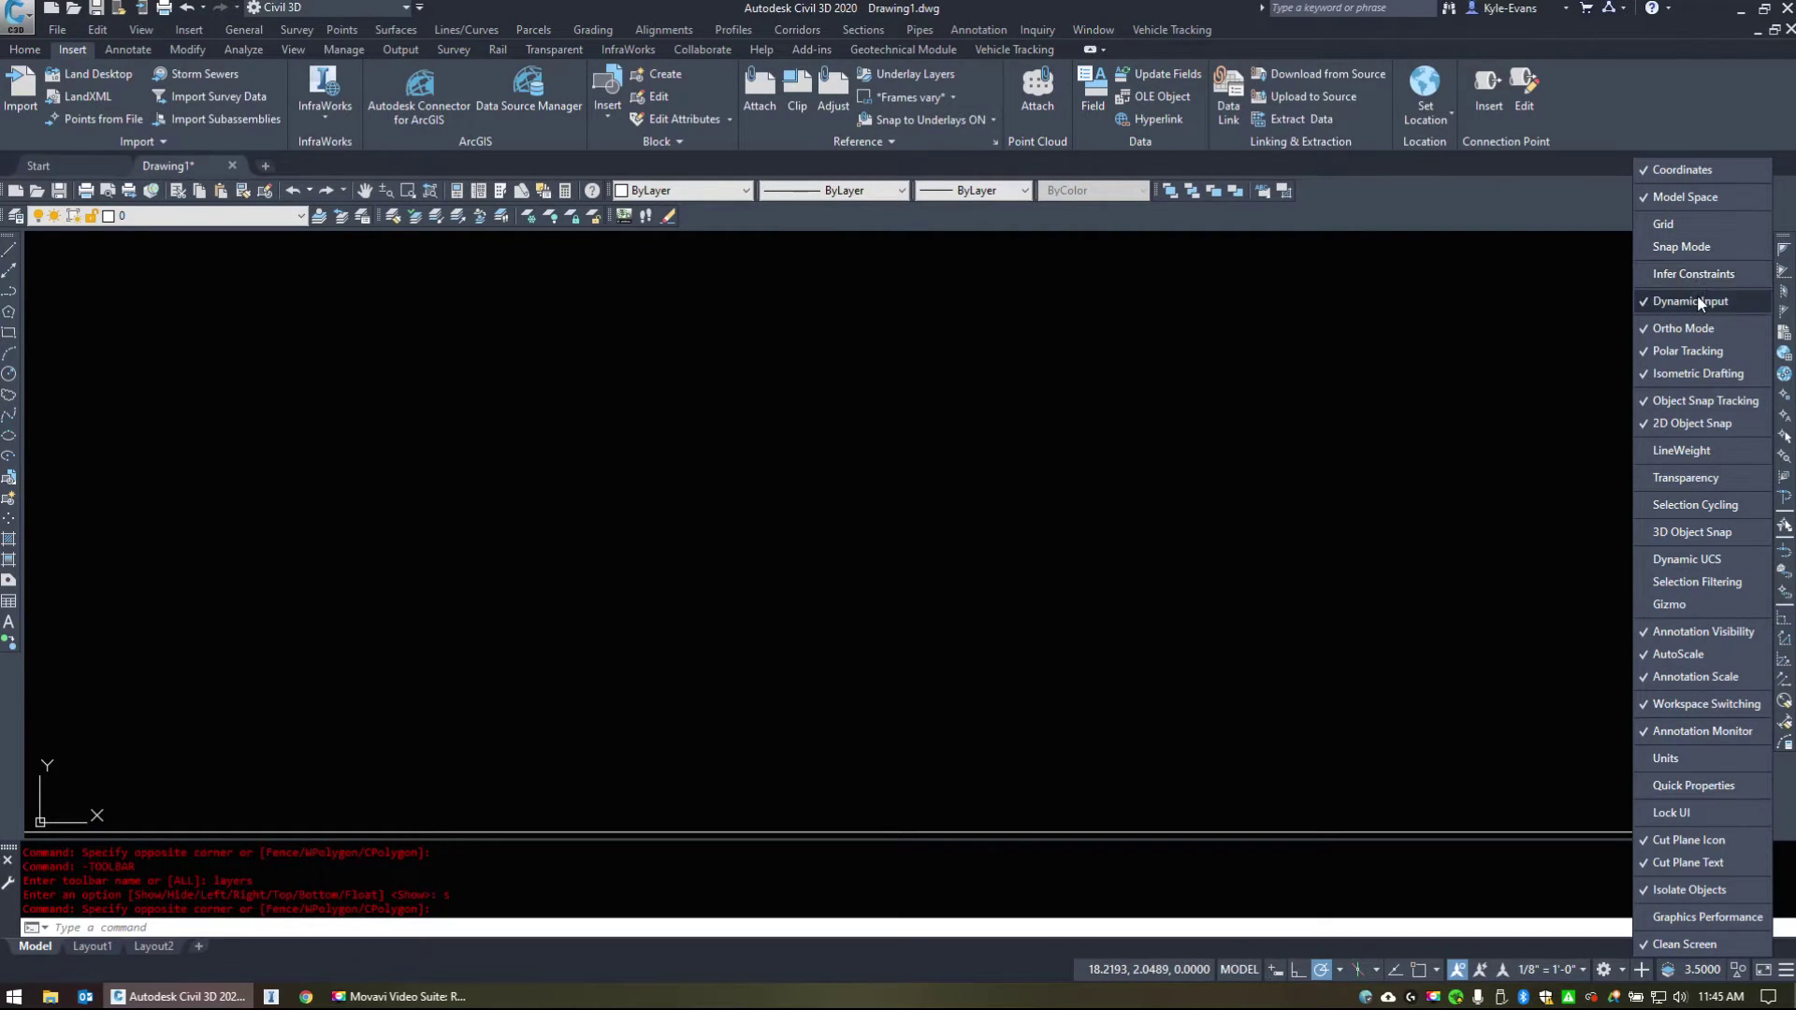
{"action": "left_click", "coordinate": [1697, 296]}
{"action": "left_click", "coordinate": [1697, 296]}
{"action": "left_click", "coordinate": [1697, 296]}
{"action": "left_click", "coordinate": [1678, 300]}
{"action": "left_click", "coordinate": [1687, 299]}
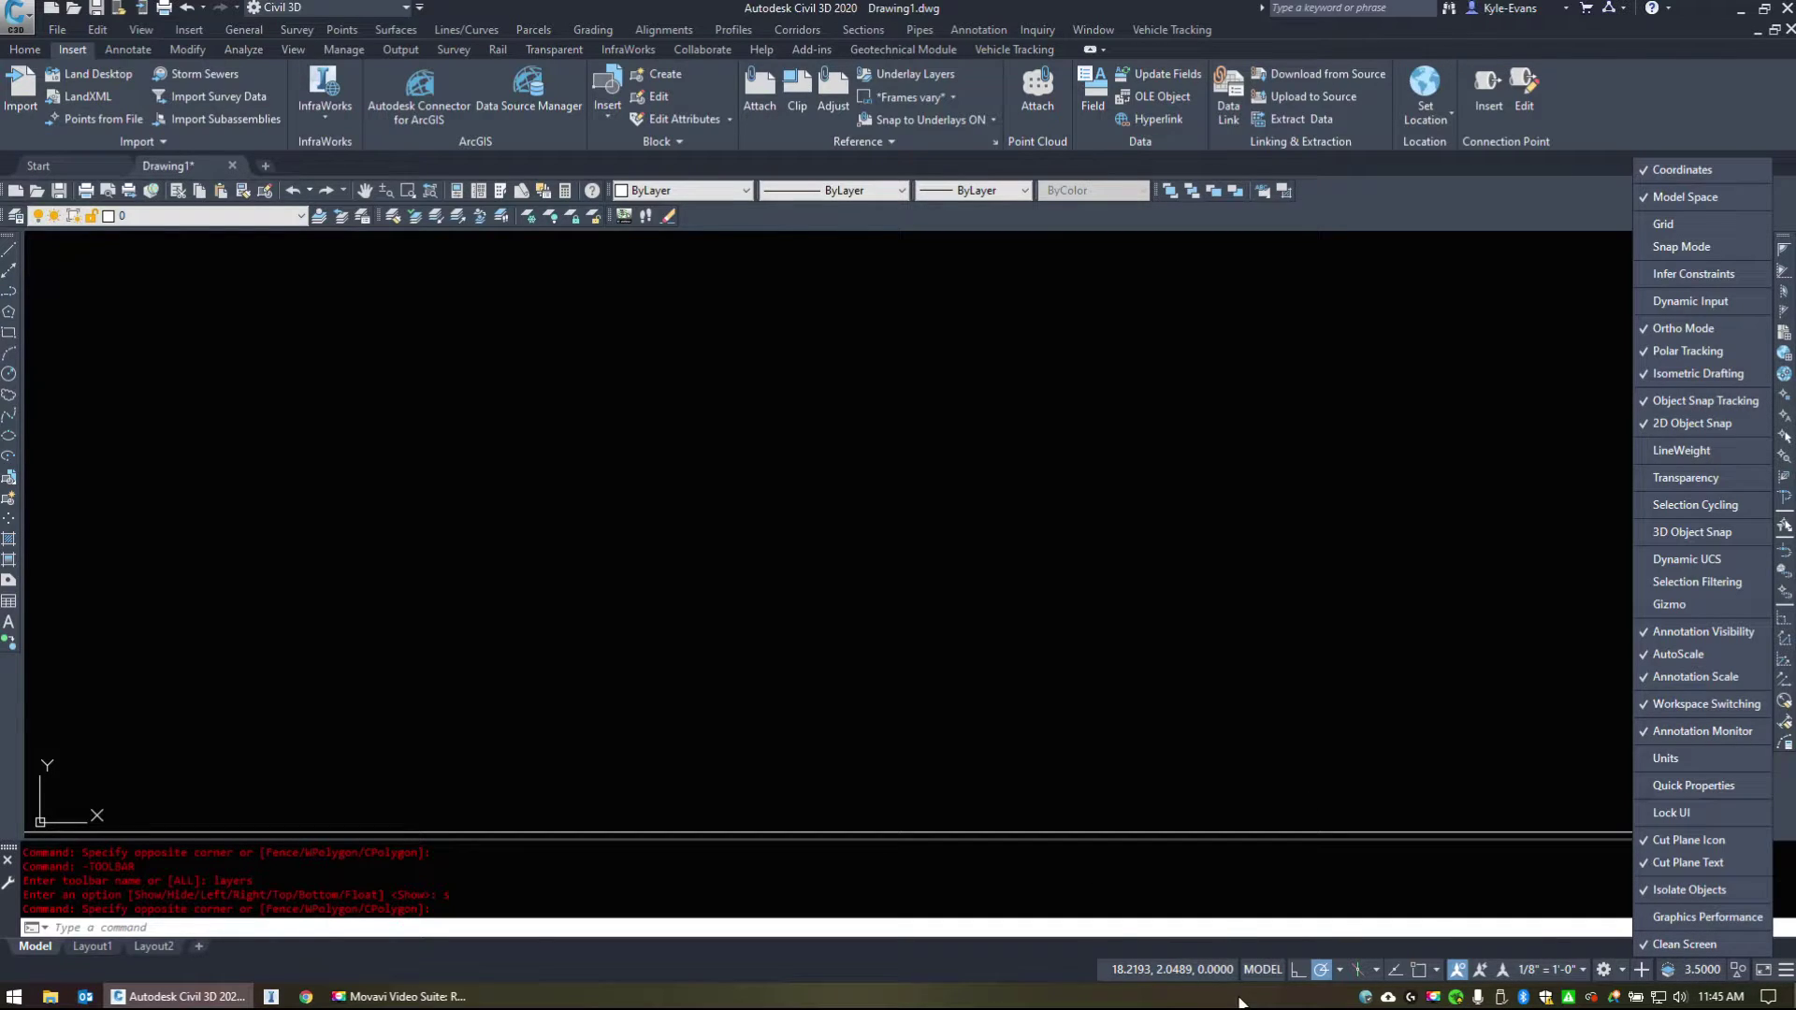
{"action": "left_click", "coordinate": [524, 814]}
{"action": "left_click", "coordinate": [549, 389]}
{"action": "left_click", "coordinate": [870, 332]}
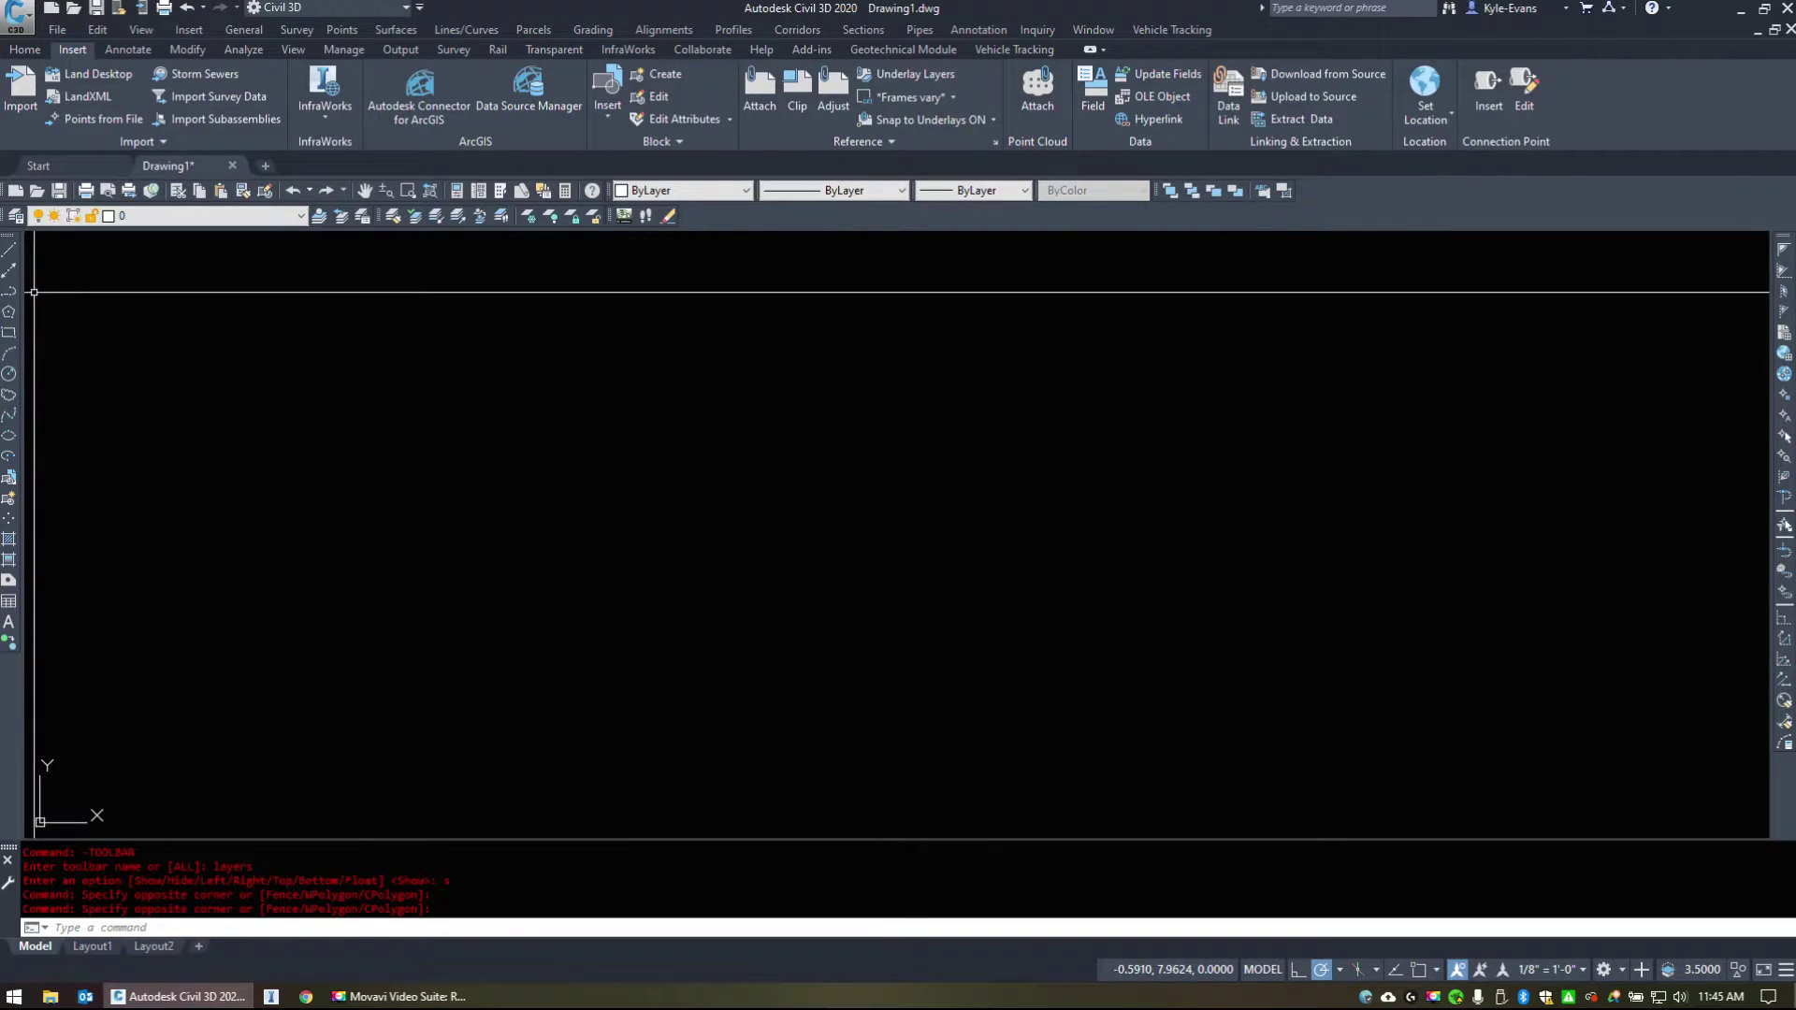
Make a crossing selection across the drawing and draw a test line.
{"action": "left_click", "coordinate": [1737, 831]}
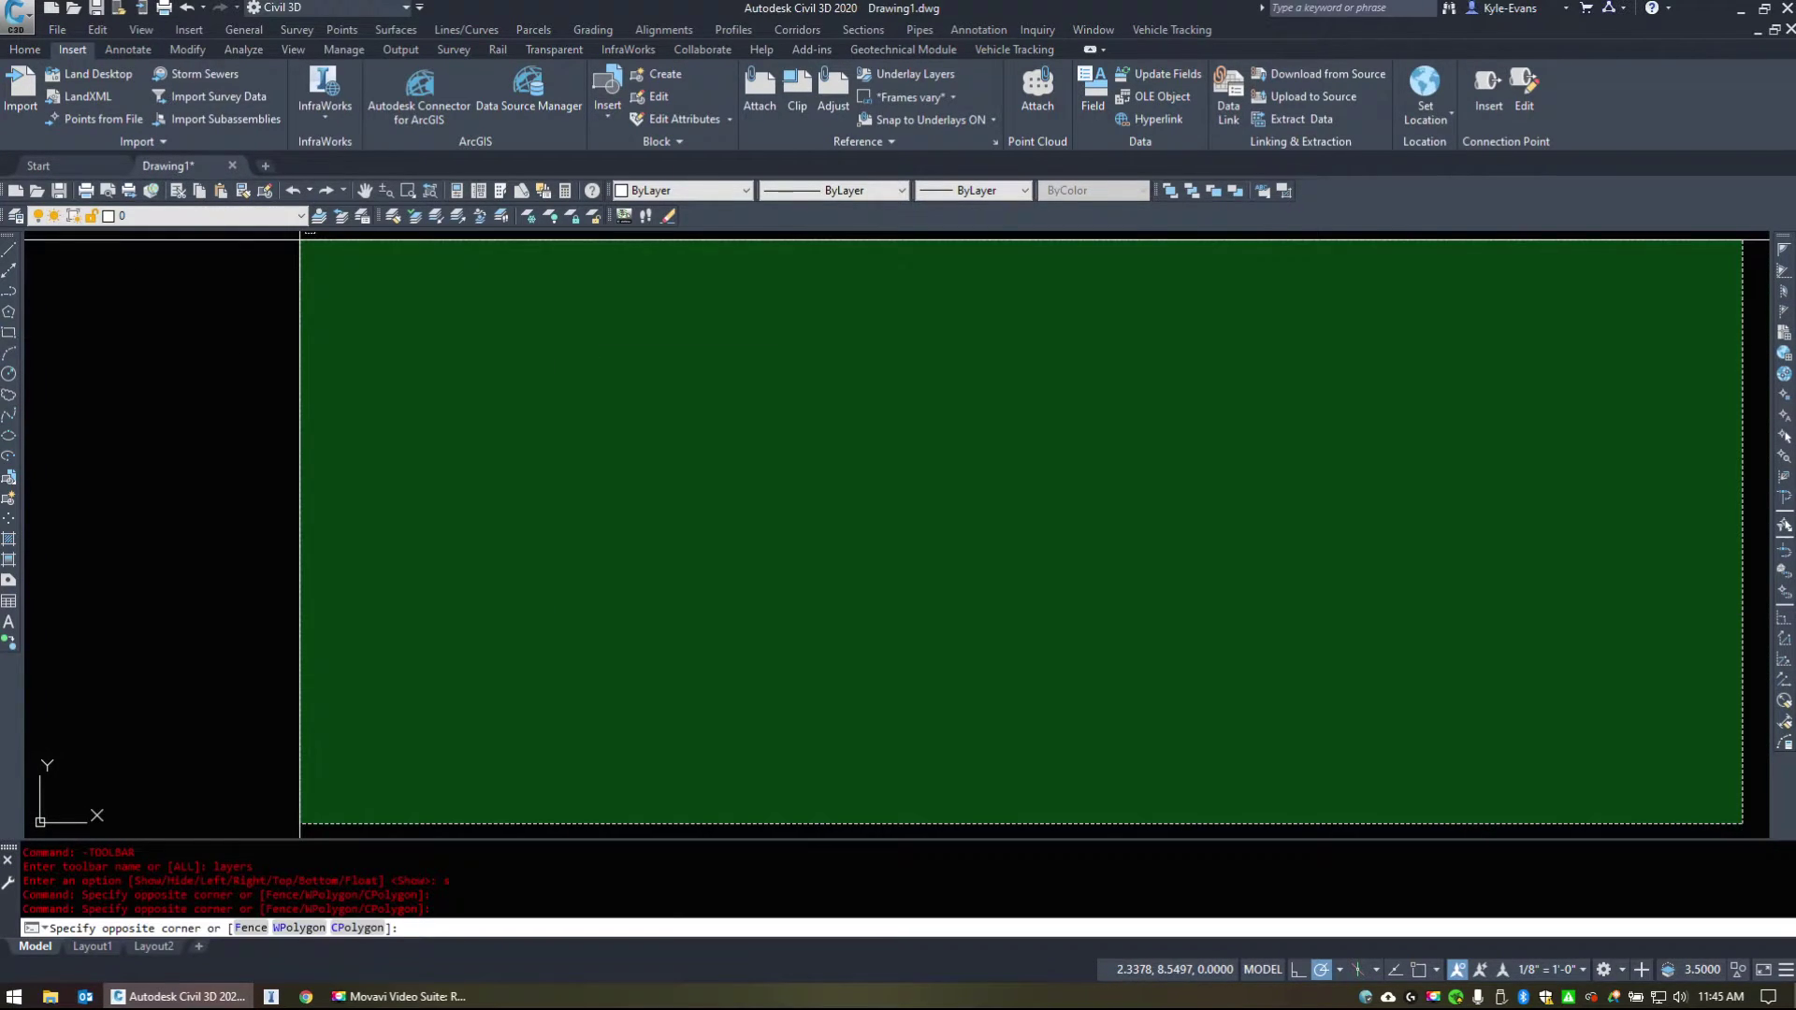
{"action": "left_click", "coordinate": [42, 240]}
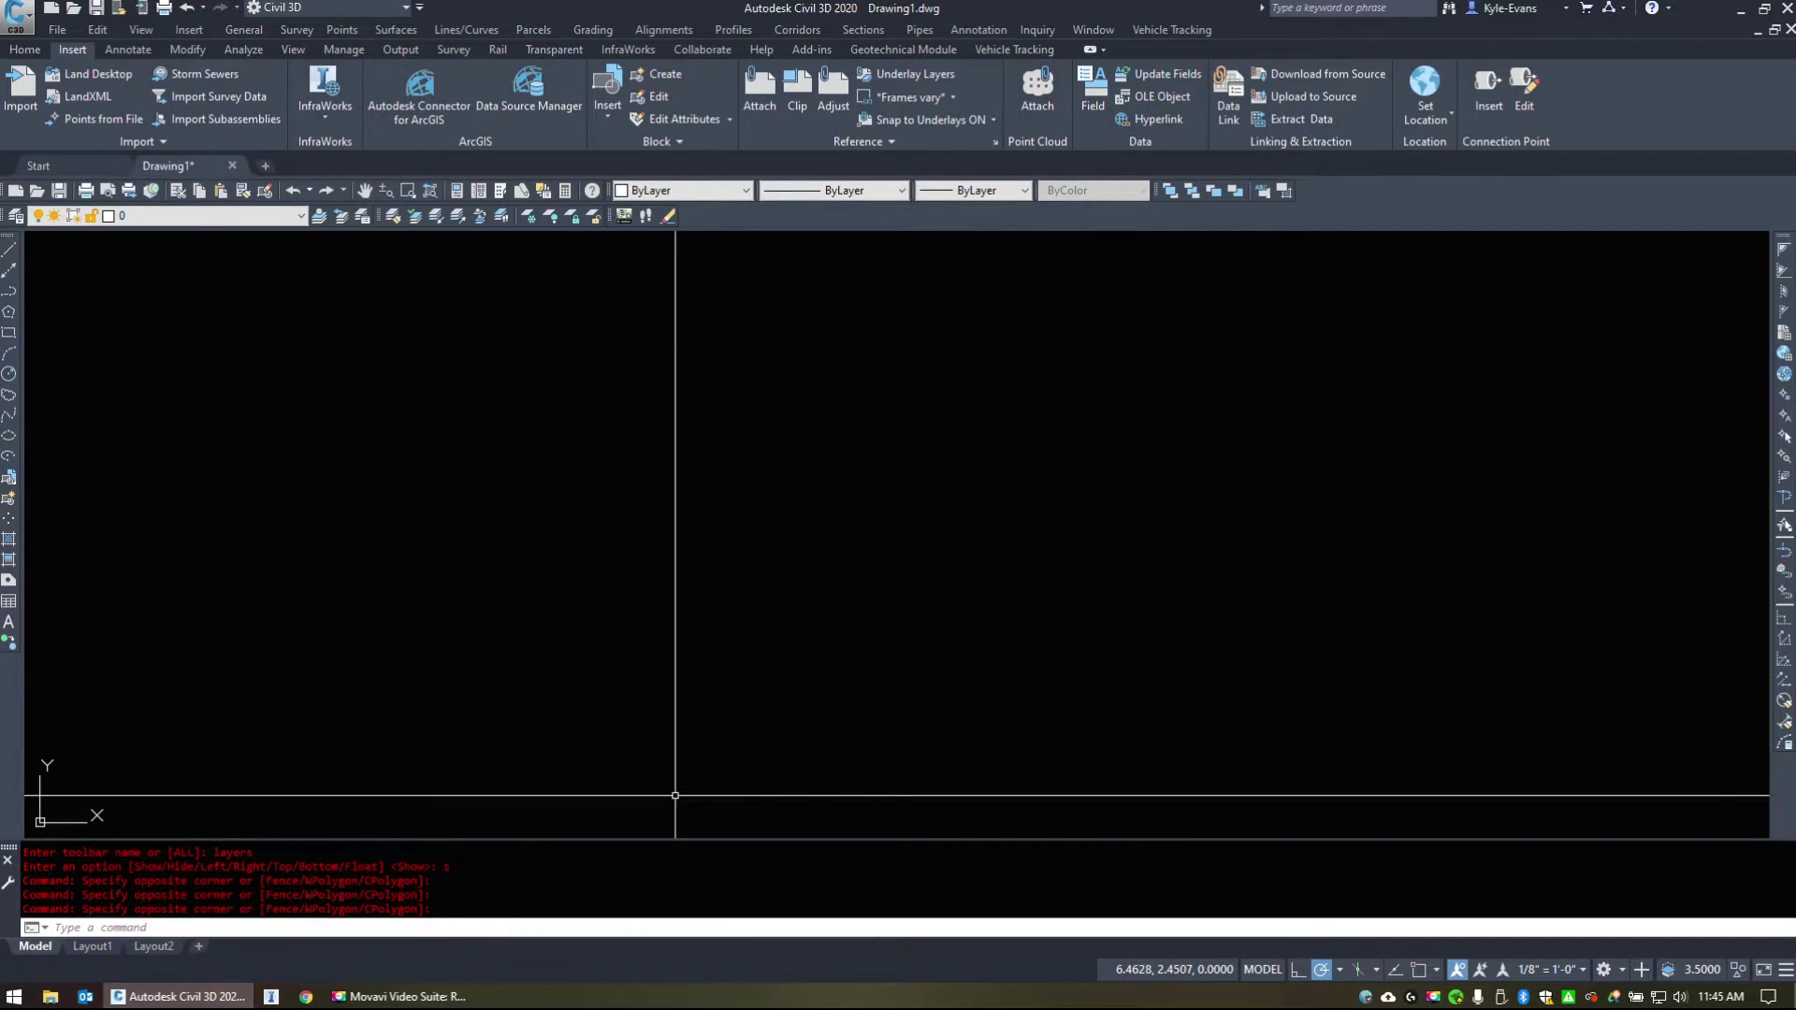
{"action": "type", "text": "line"}
{"action": "key", "text": "Return"}
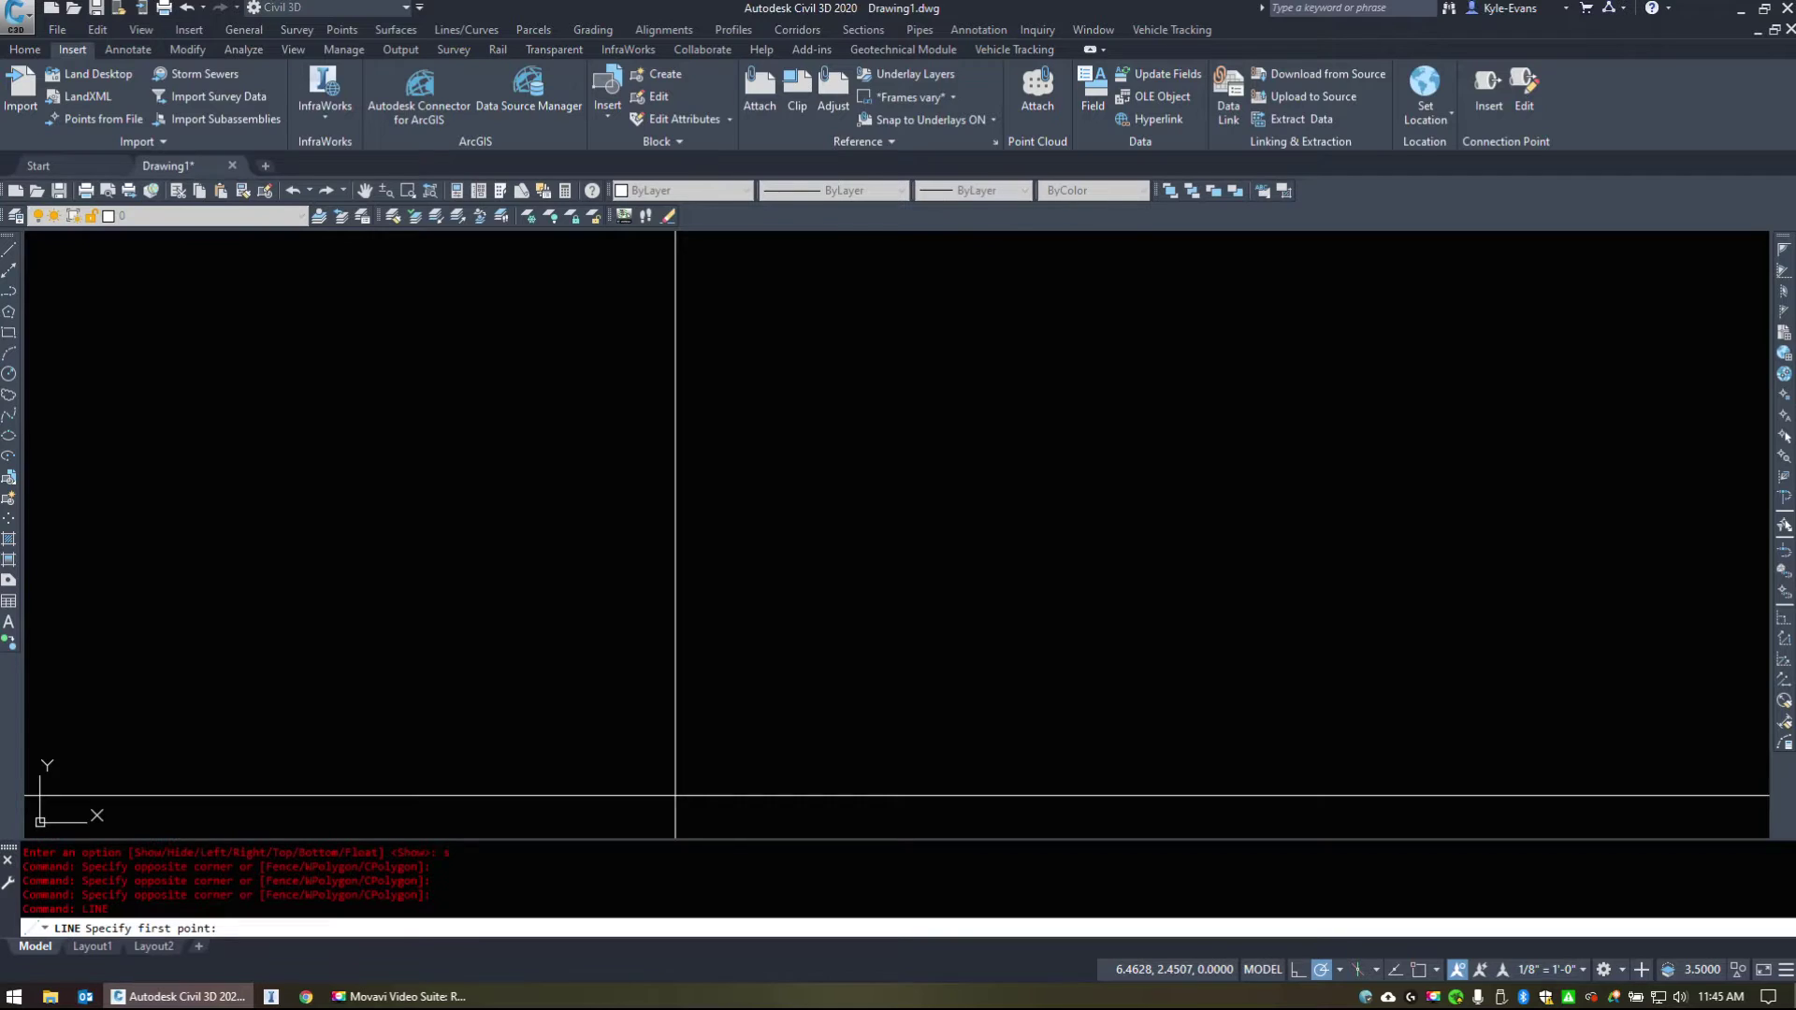
{"action": "left_click", "coordinate": [528, 694]}
{"action": "left_click", "coordinate": [841, 483]}
{"action": "key", "text": "Escape"}
Erase the test line and run OPTIONS with the O alias.
{"action": "left_click_drag", "start_coordinate": [870, 715], "coordinate": [481, 474]}
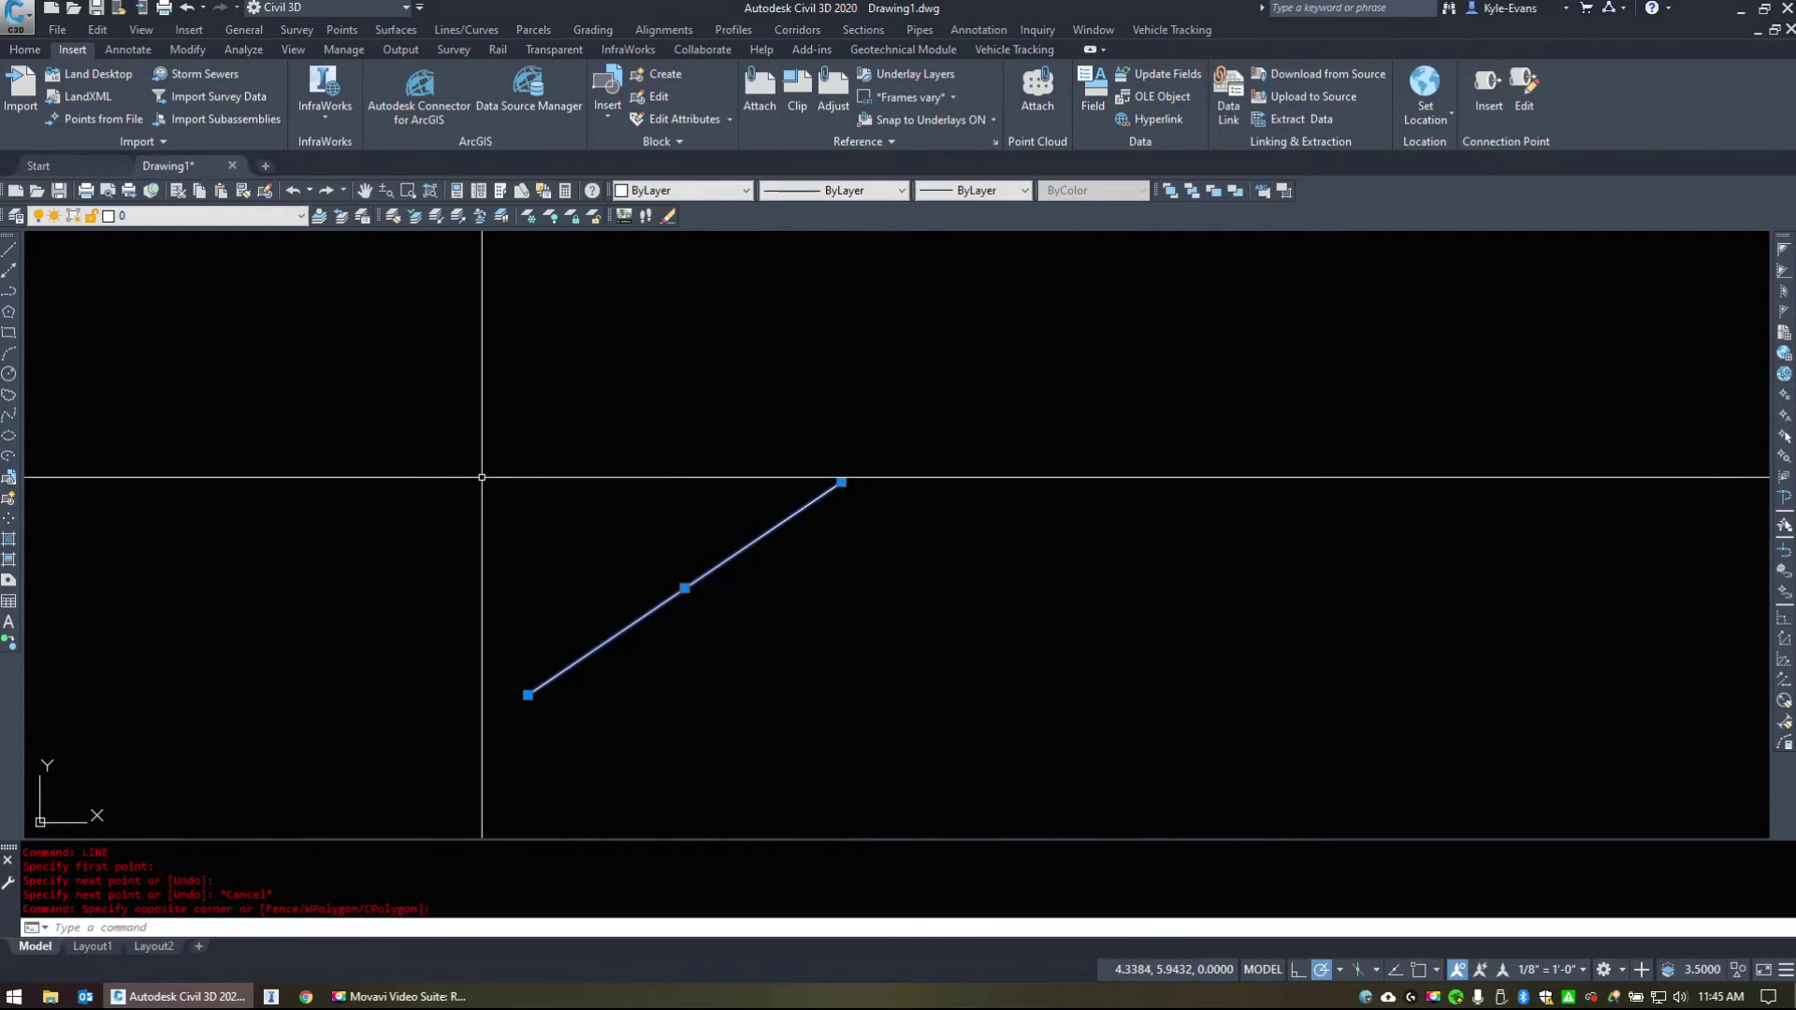
{"action": "key", "text": "Delete"}
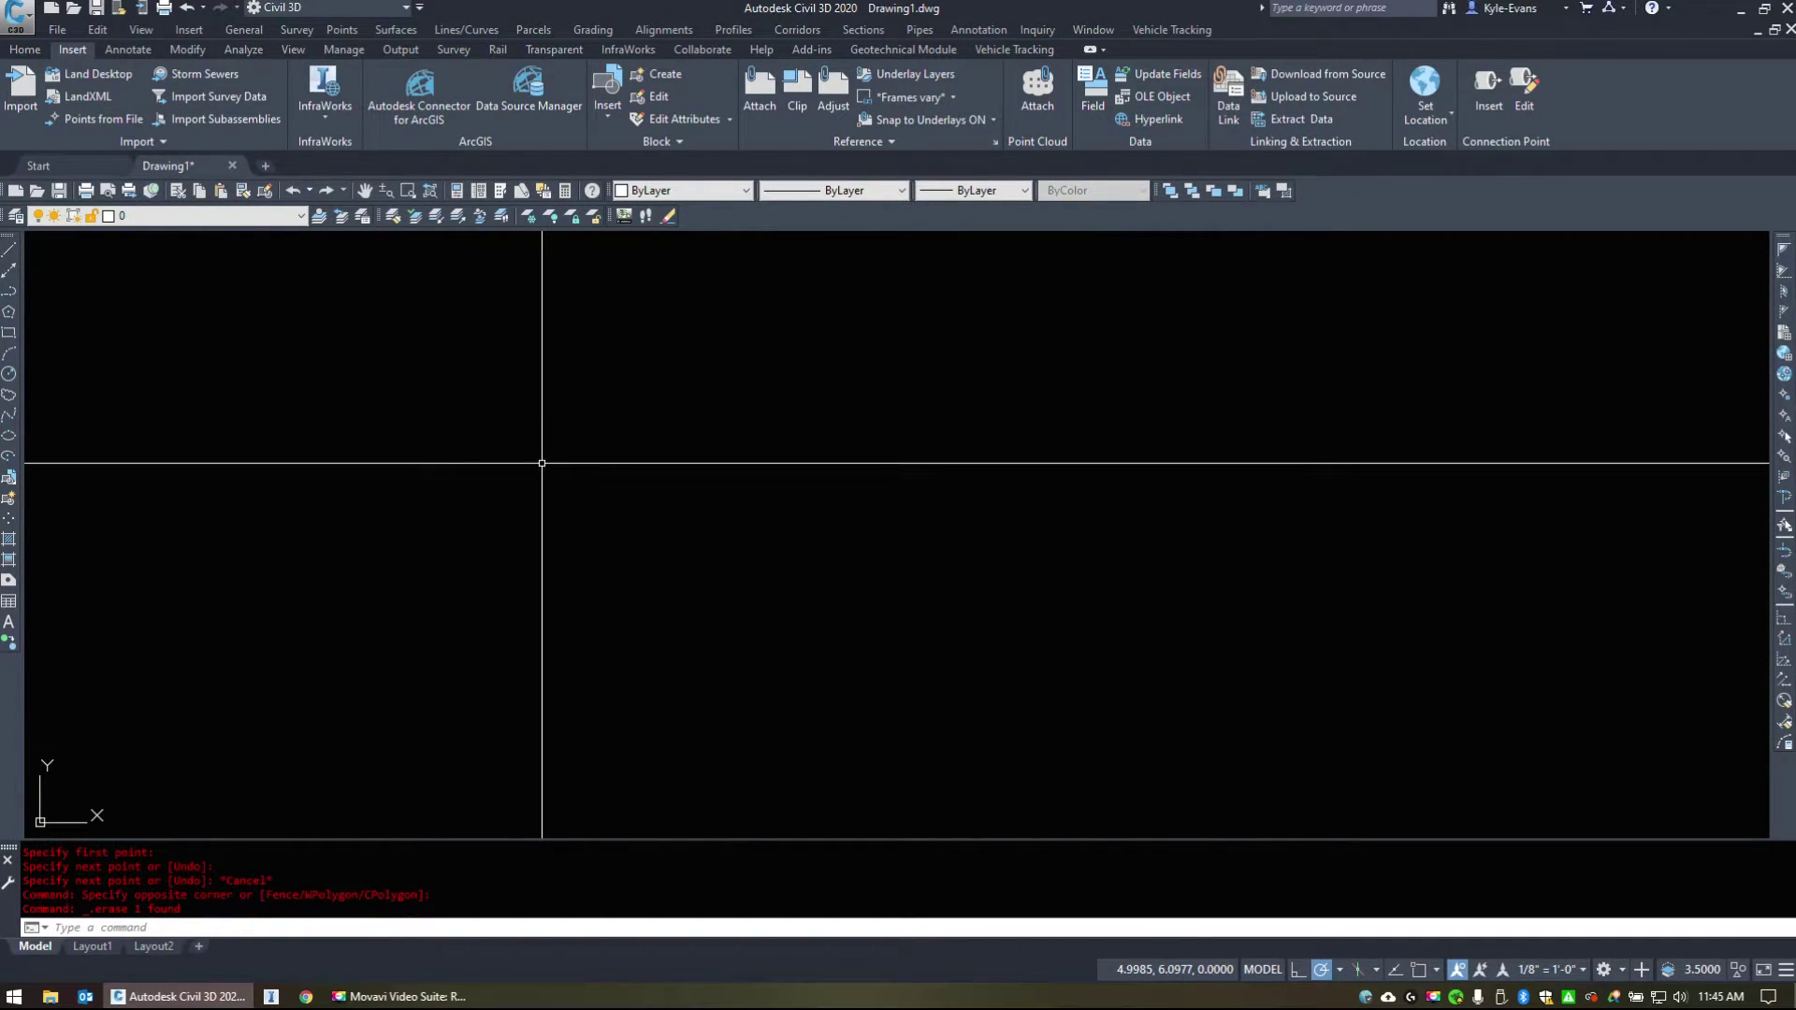
{"action": "type", "text": "o"}
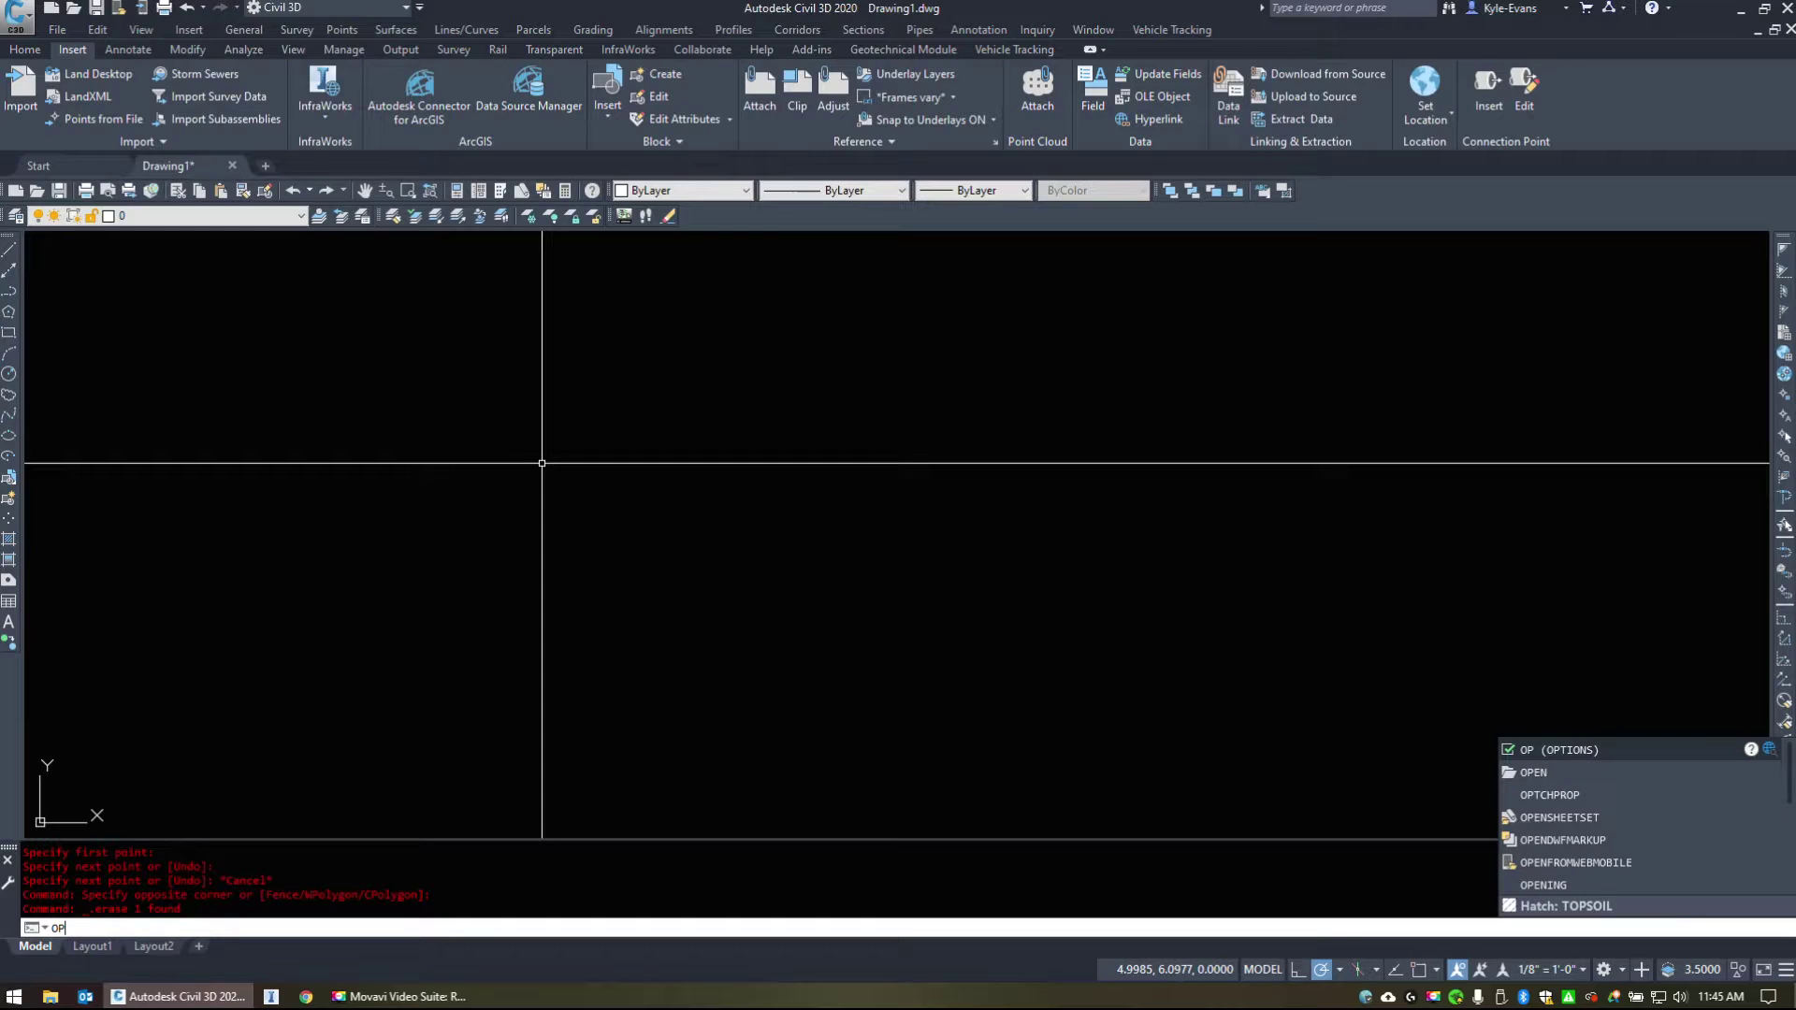
{"action": "key", "text": "Return"}
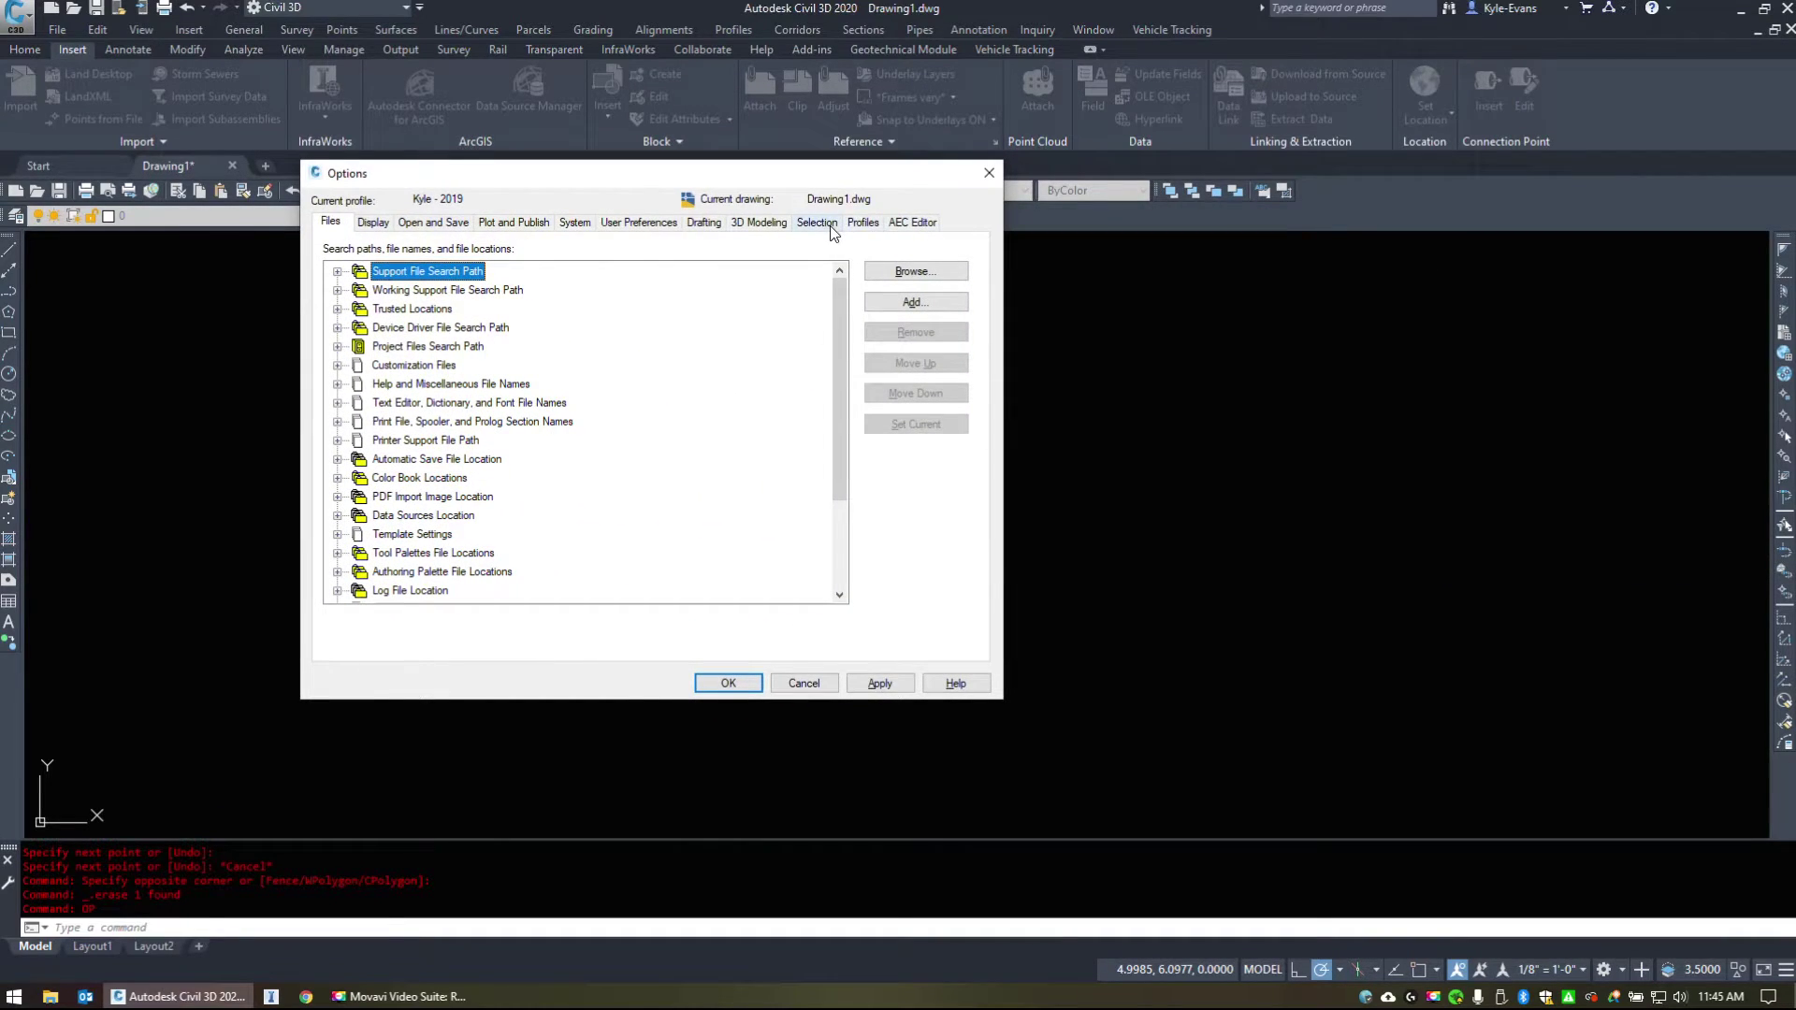
Add a new 2020 profile on the Profiles tab, ending on the 2019 profile, then return to Files.
{"action": "left_click", "coordinate": [861, 223]}
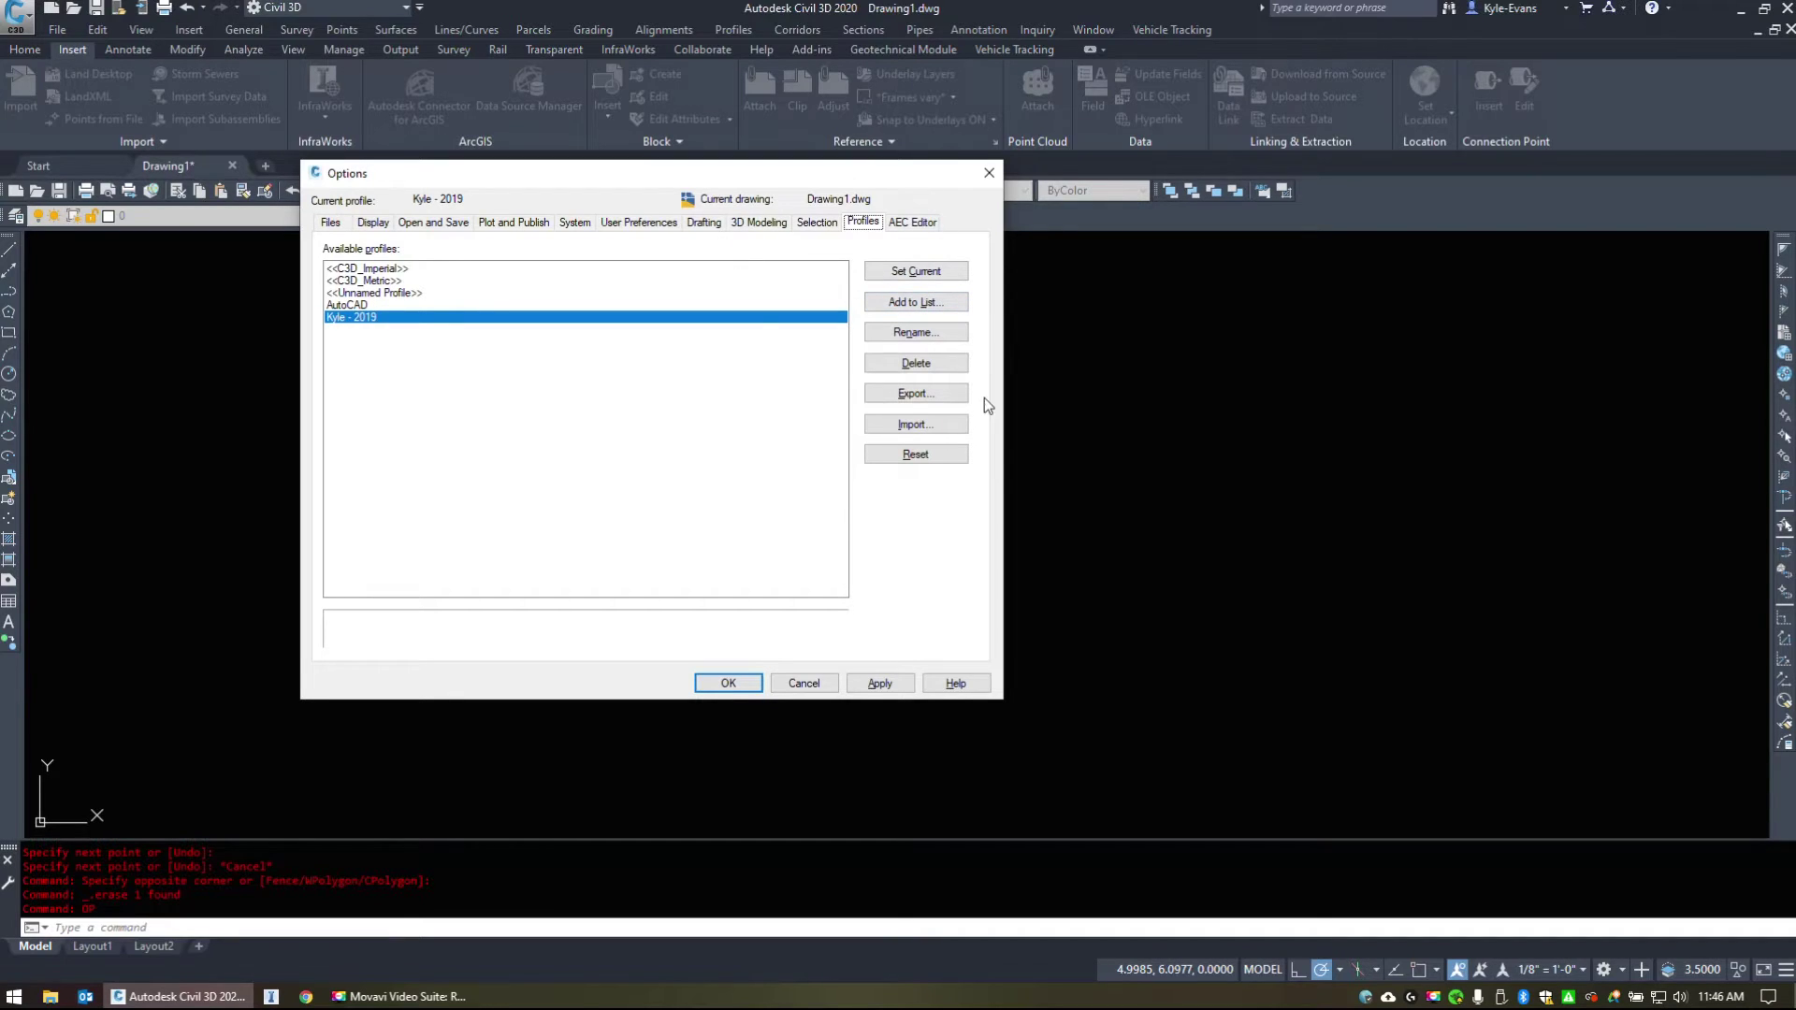
{"action": "left_click", "coordinate": [912, 304]}
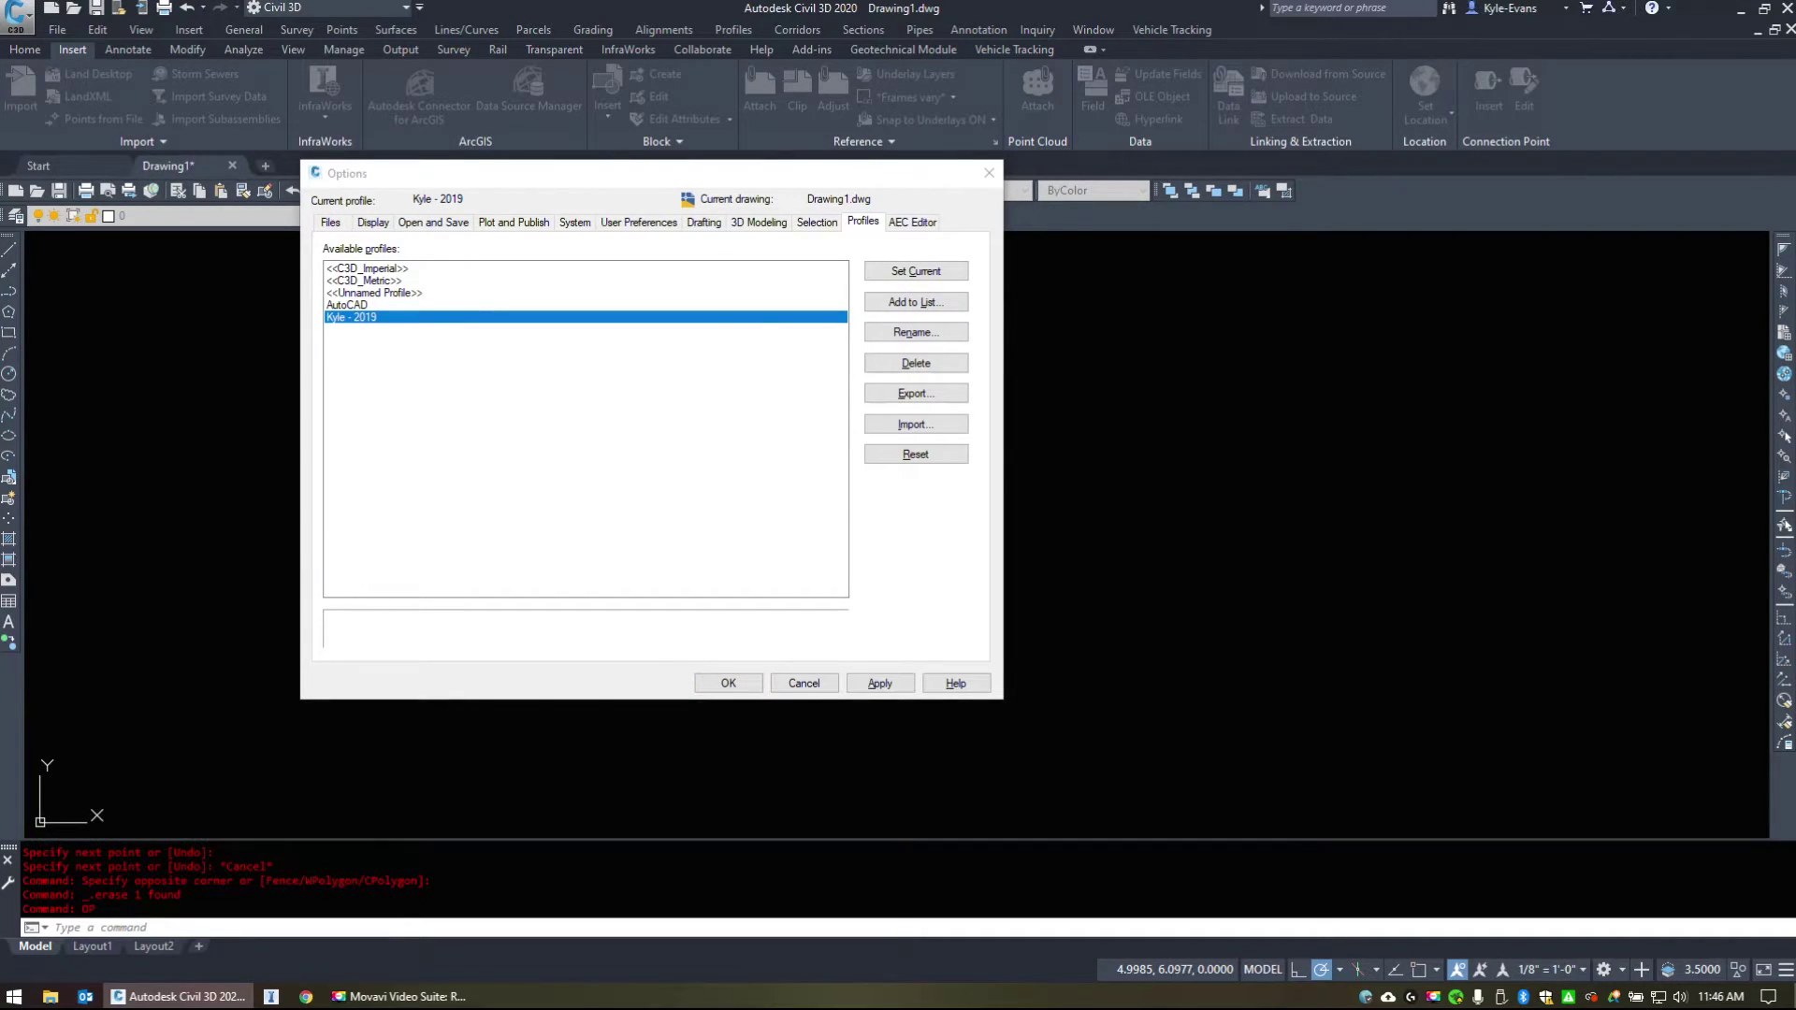
{"action": "type", "text": "y"}
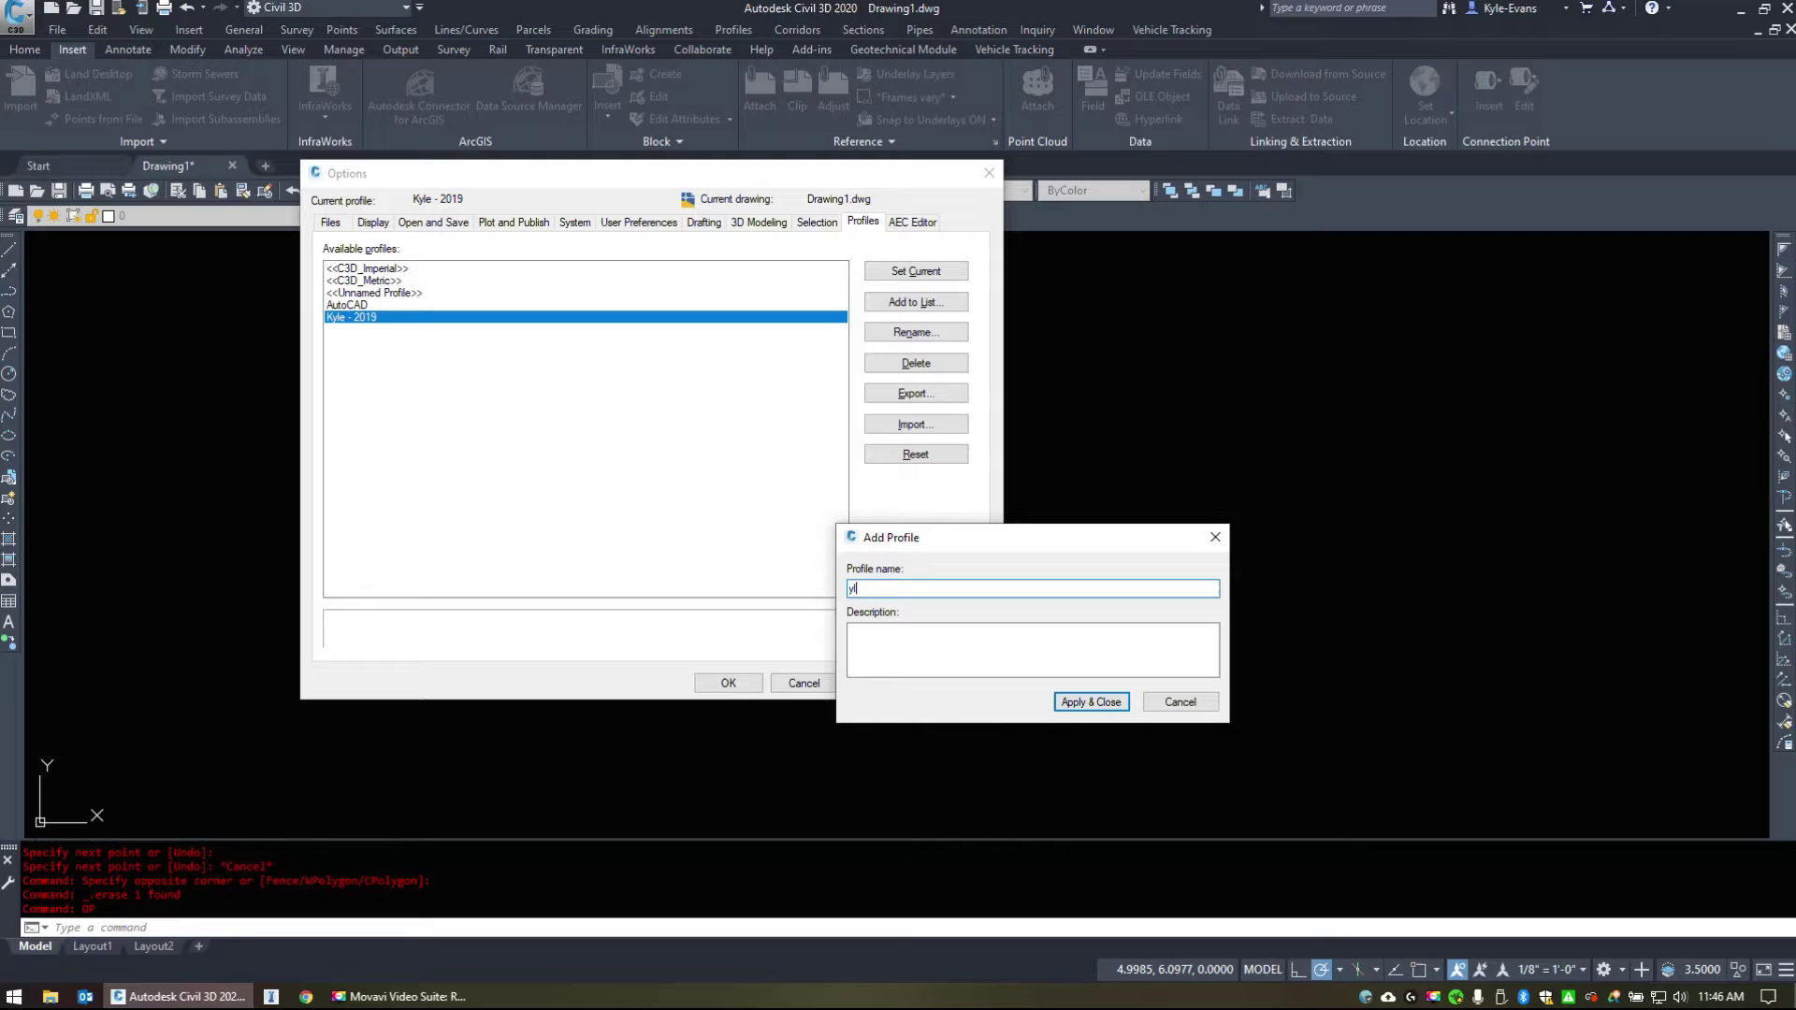
{"action": "type", "text": "lw -0"}
{"action": "left_click", "coordinate": [1101, 702]}
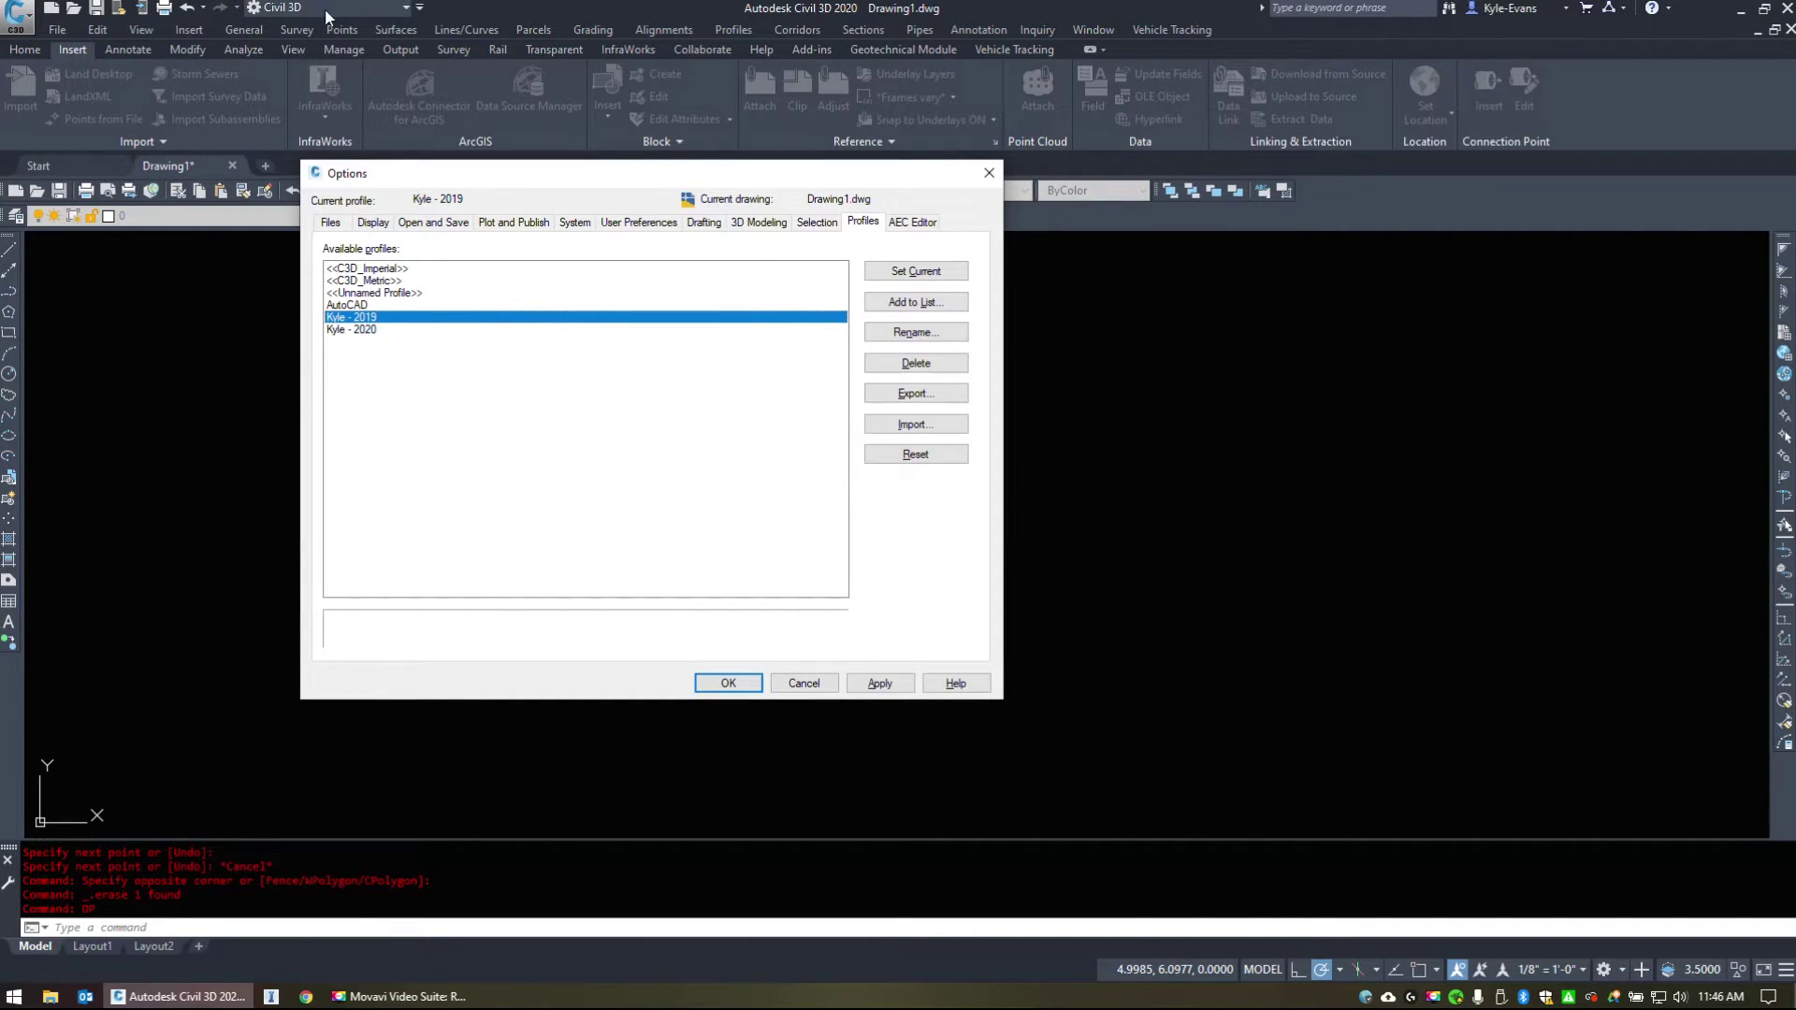
{"action": "left_click", "coordinate": [363, 330]}
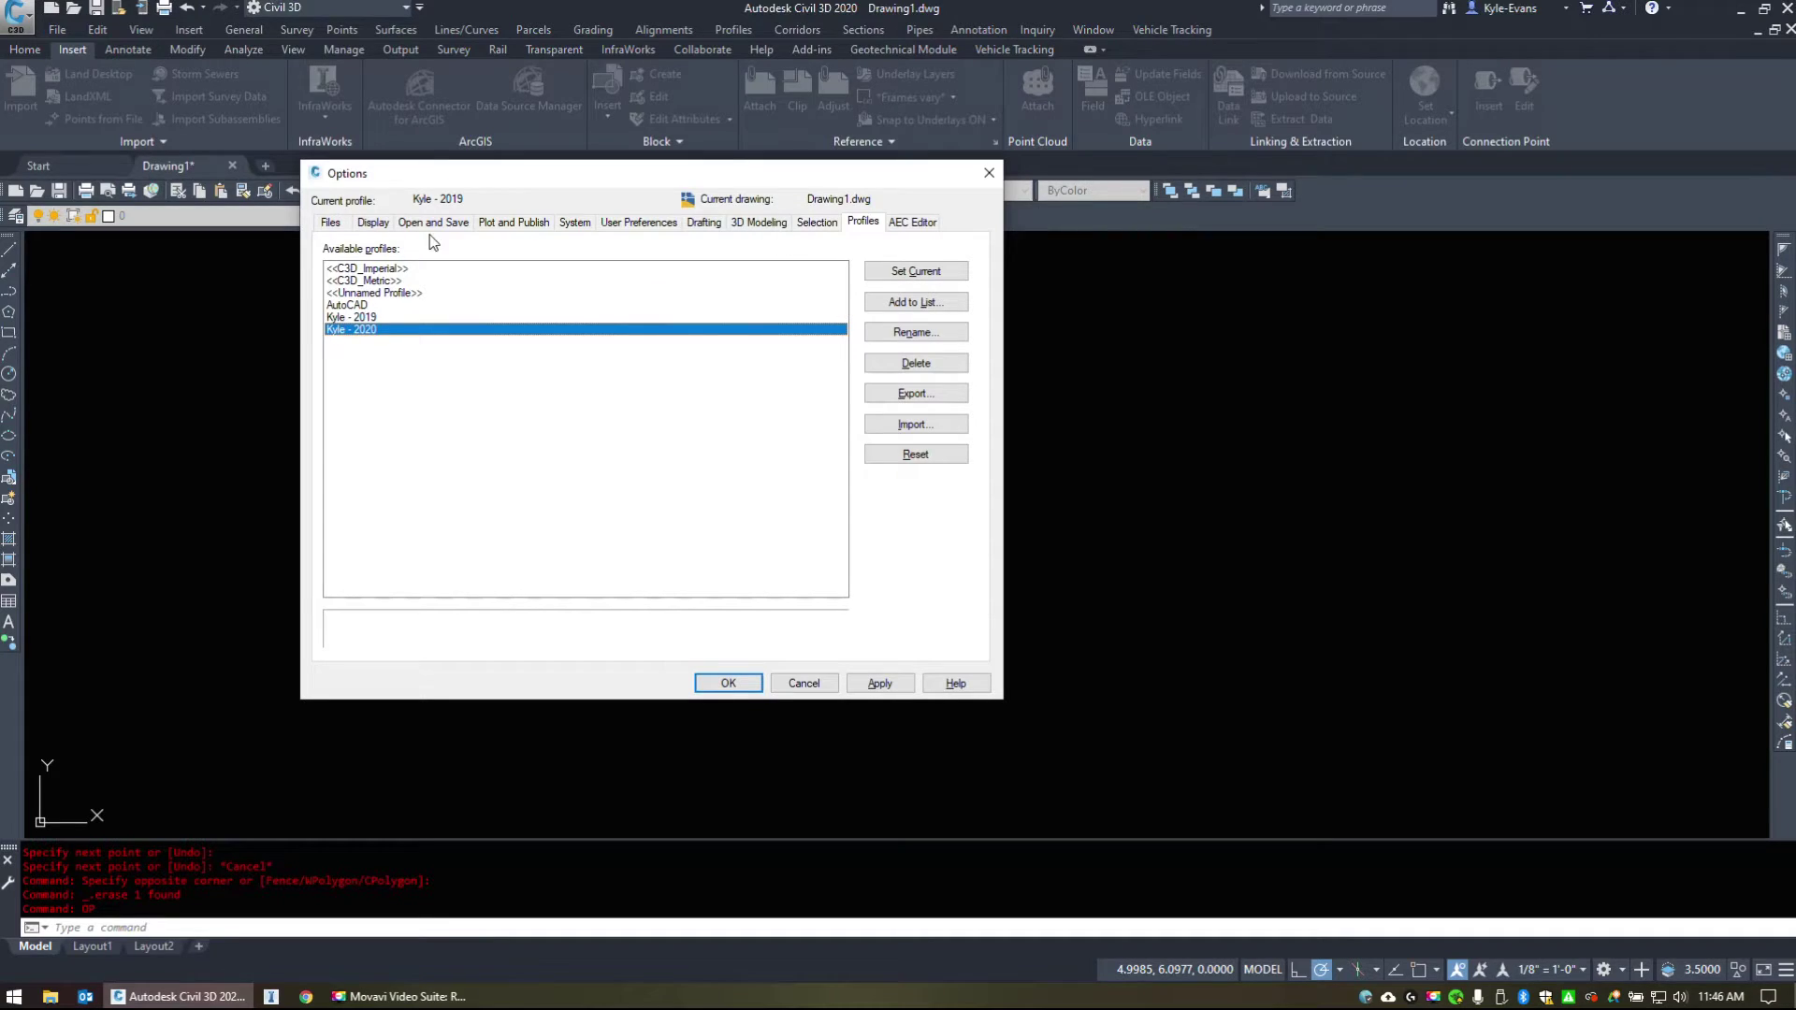
{"action": "left_click", "coordinate": [333, 283]}
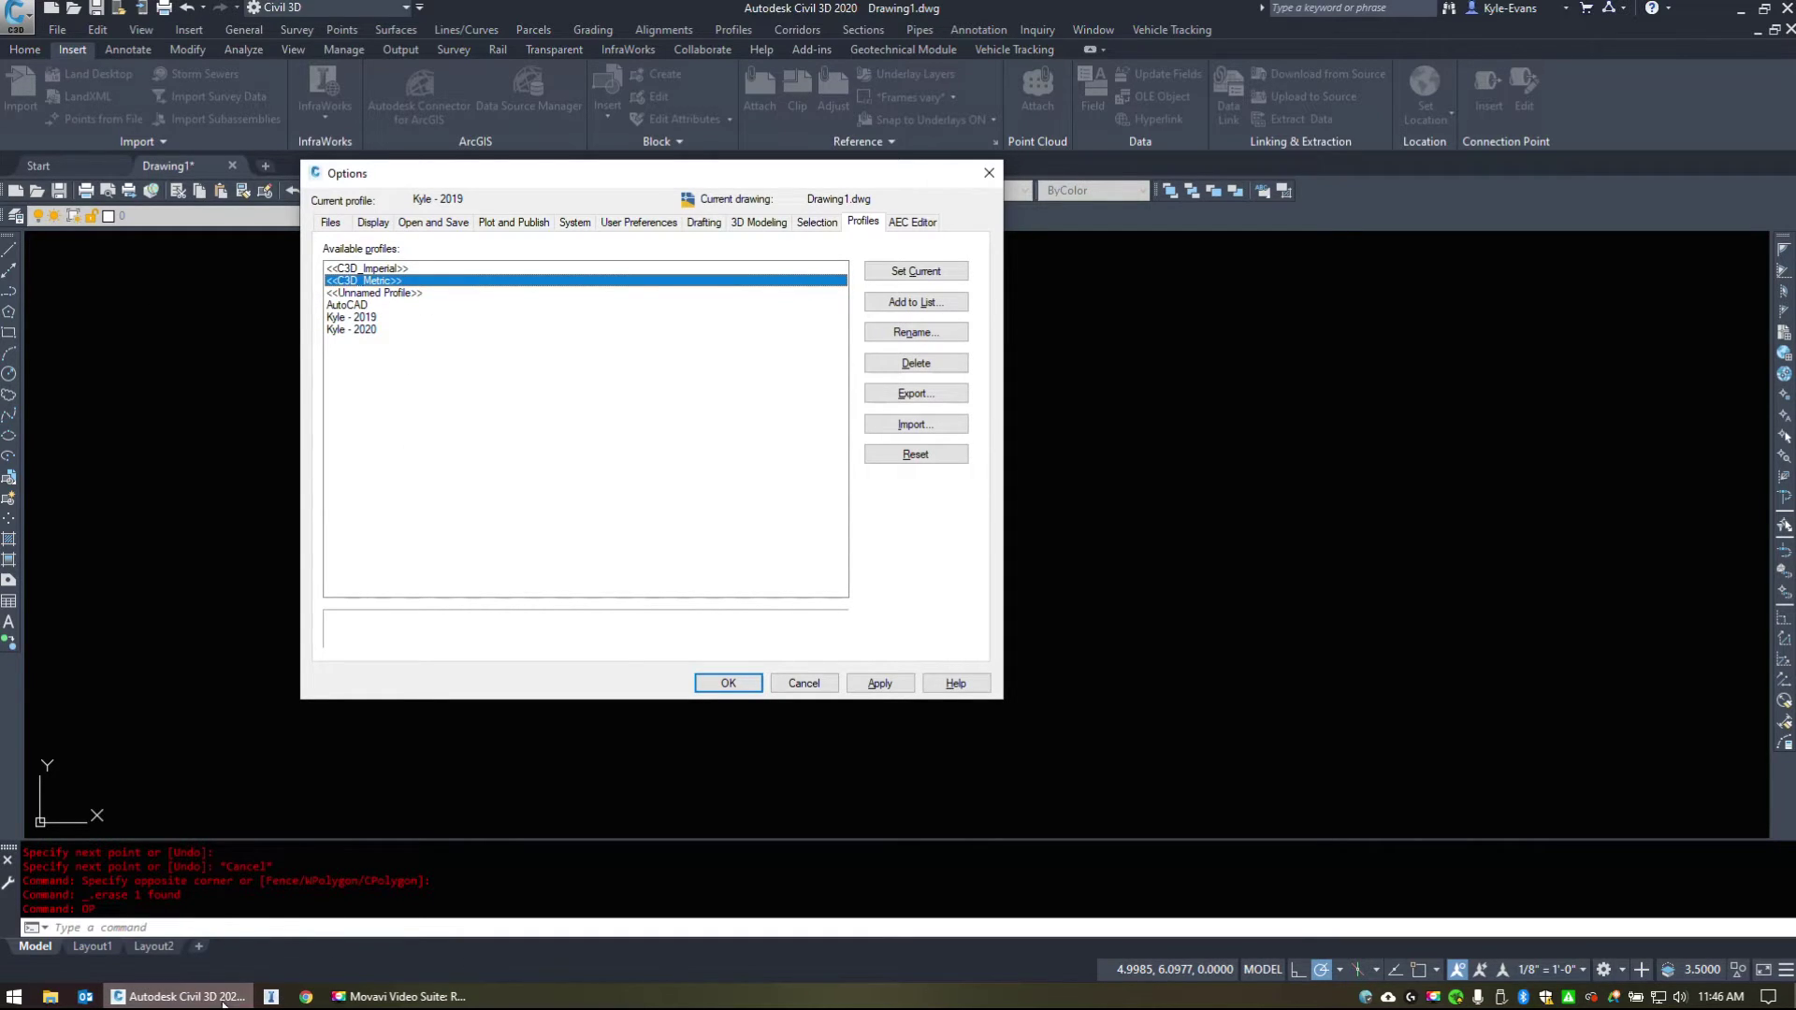
{"action": "left_click", "coordinate": [356, 318]}
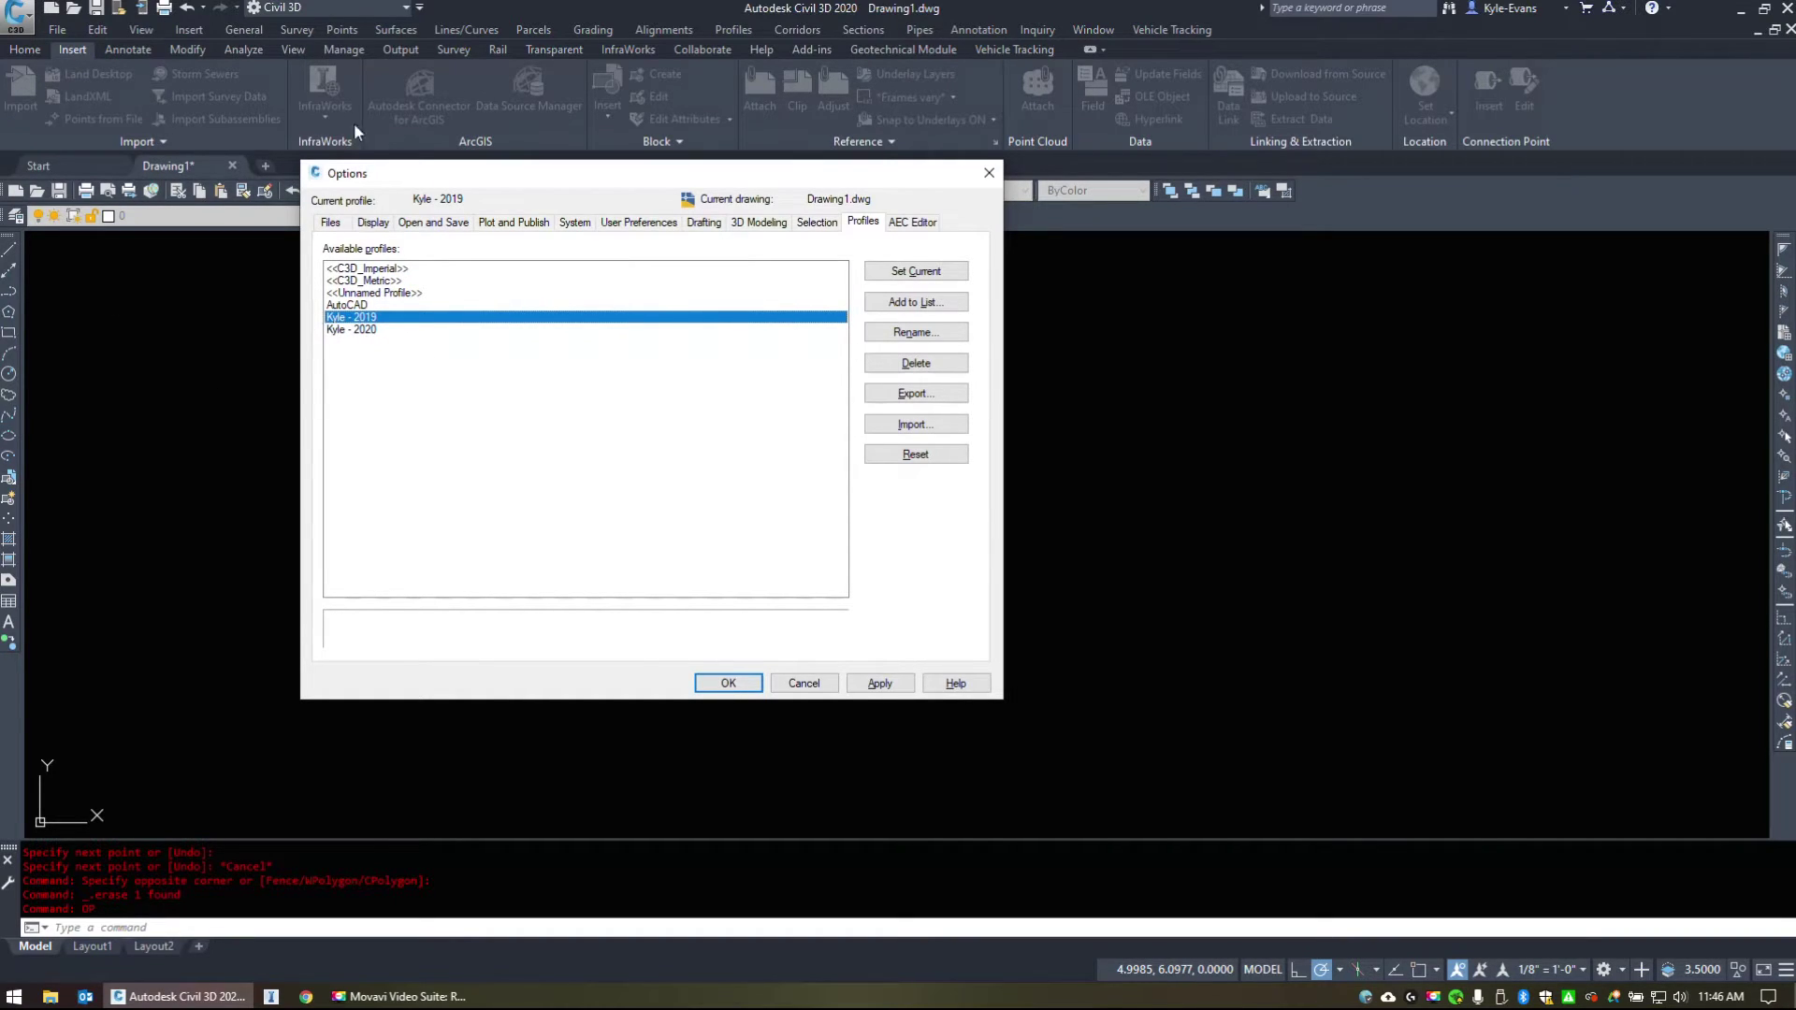
{"action": "left_click", "coordinate": [331, 225]}
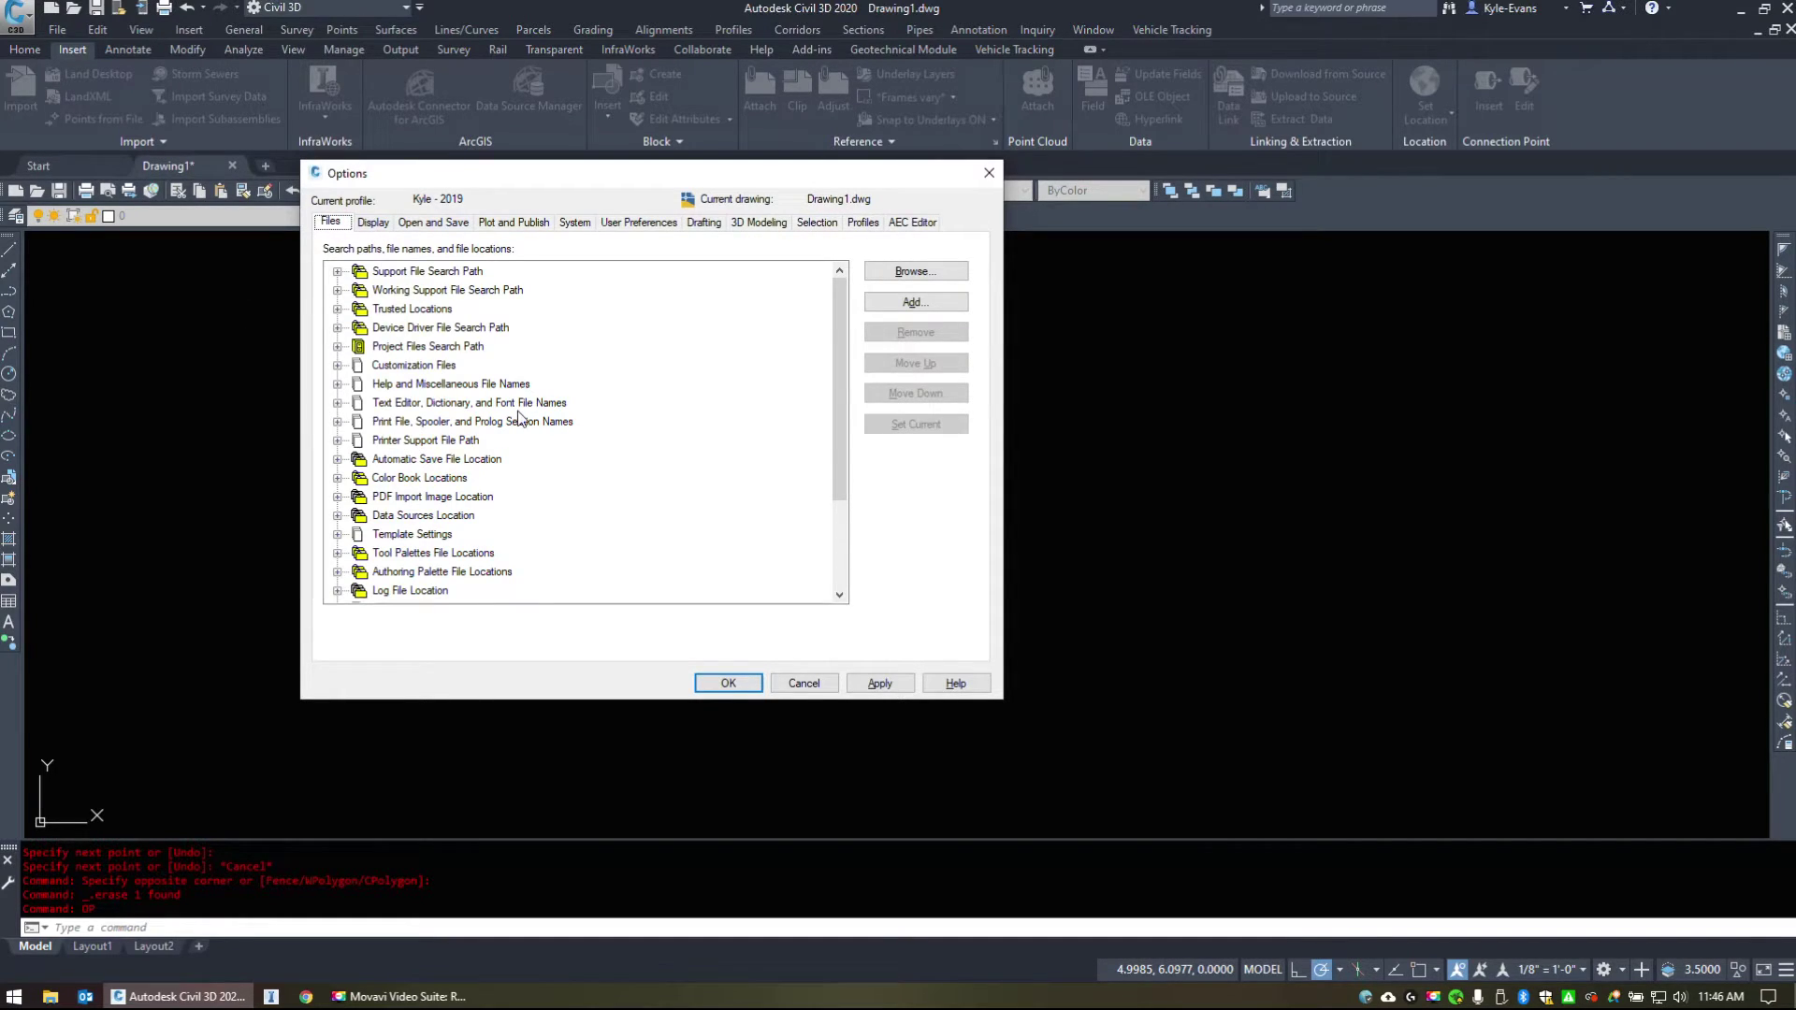
Collapse Support File Search Path and inspect the Trusted Locations paths.
{"action": "left_click_drag", "start_coordinate": [511, 176], "coordinate": [662, 146]}
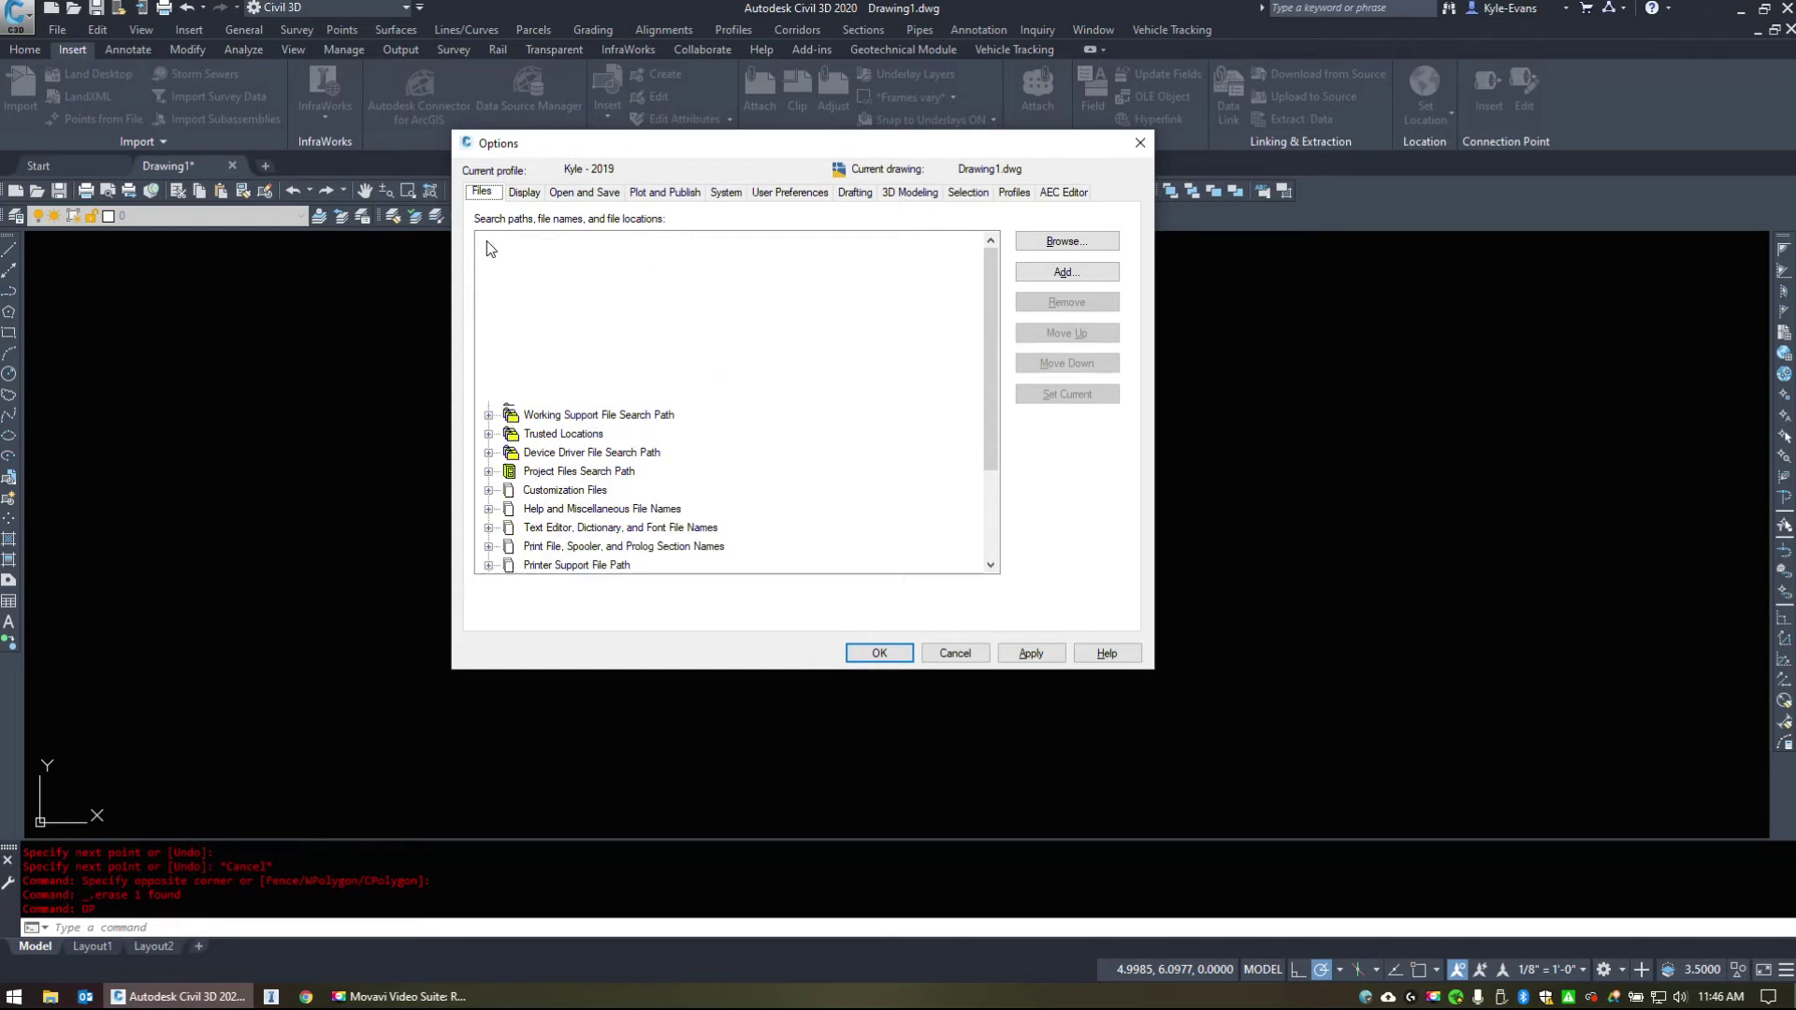
{"action": "scroll", "coordinate": [702, 466], "scroll_direction": "down", "scroll_amount": 5}
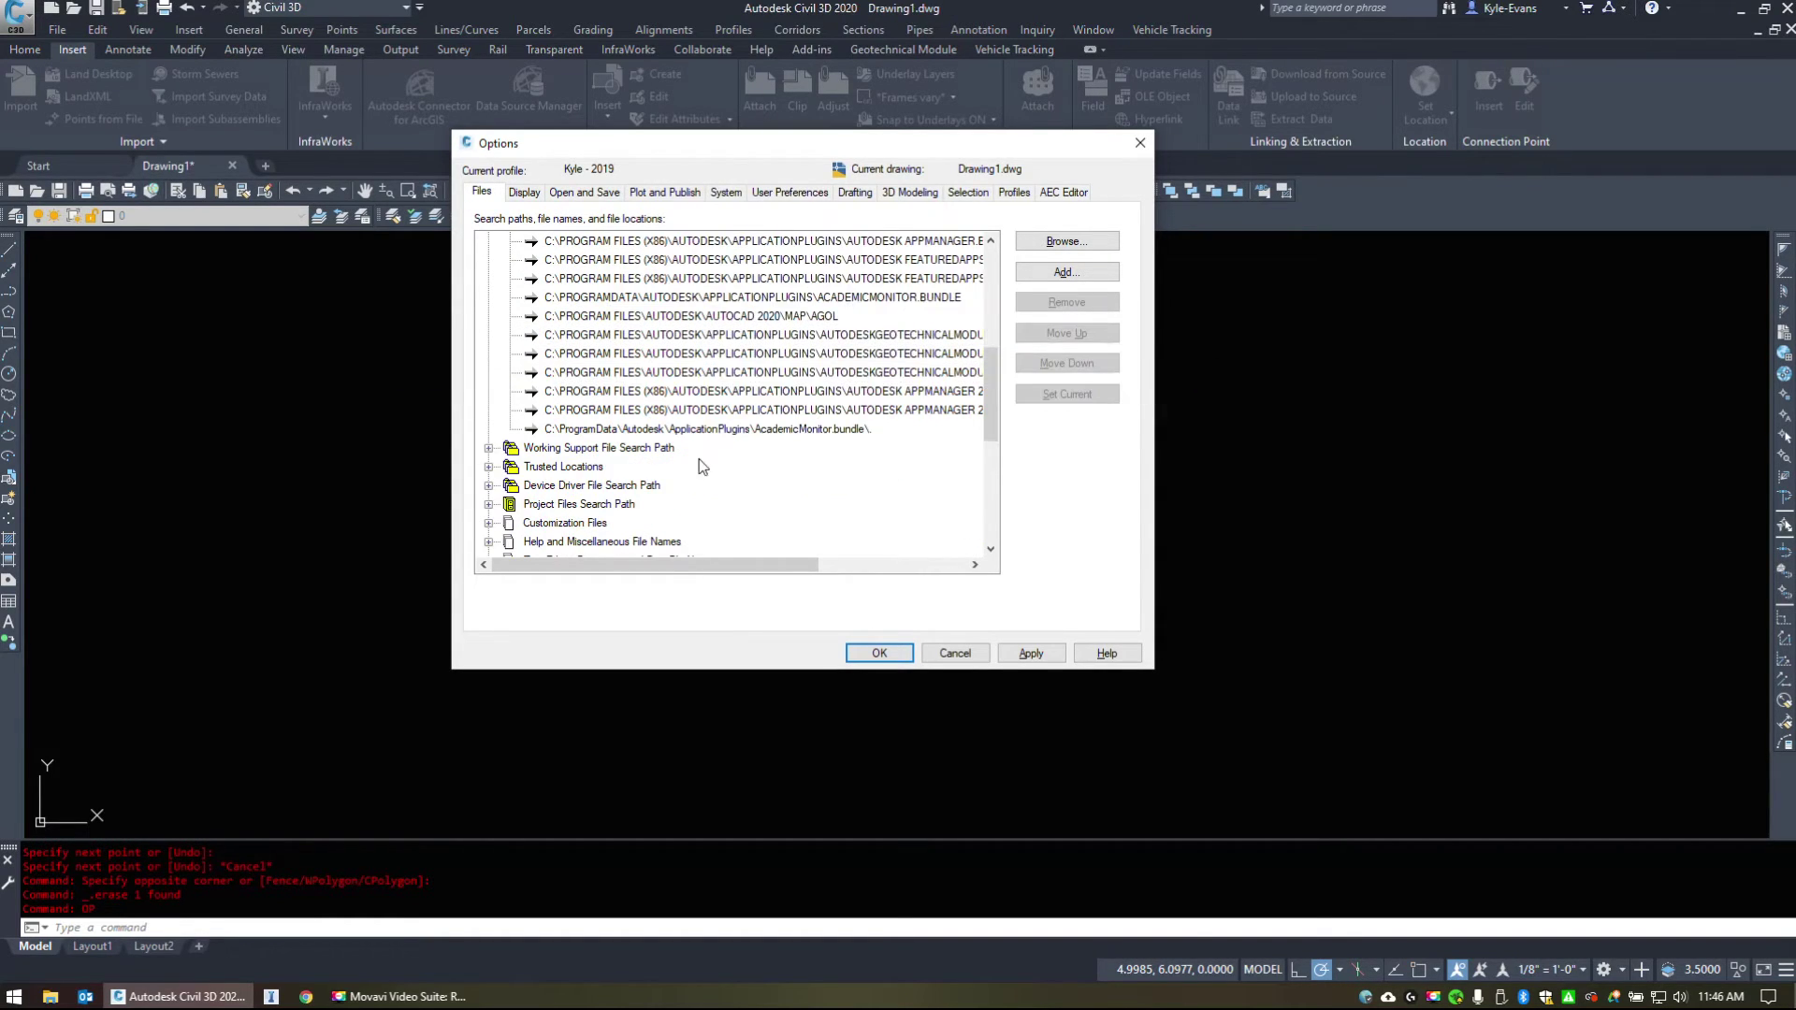
{"action": "scroll", "coordinate": [703, 466], "scroll_direction": "up", "scroll_amount": 5}
{"action": "left_click", "coordinate": [488, 241]}
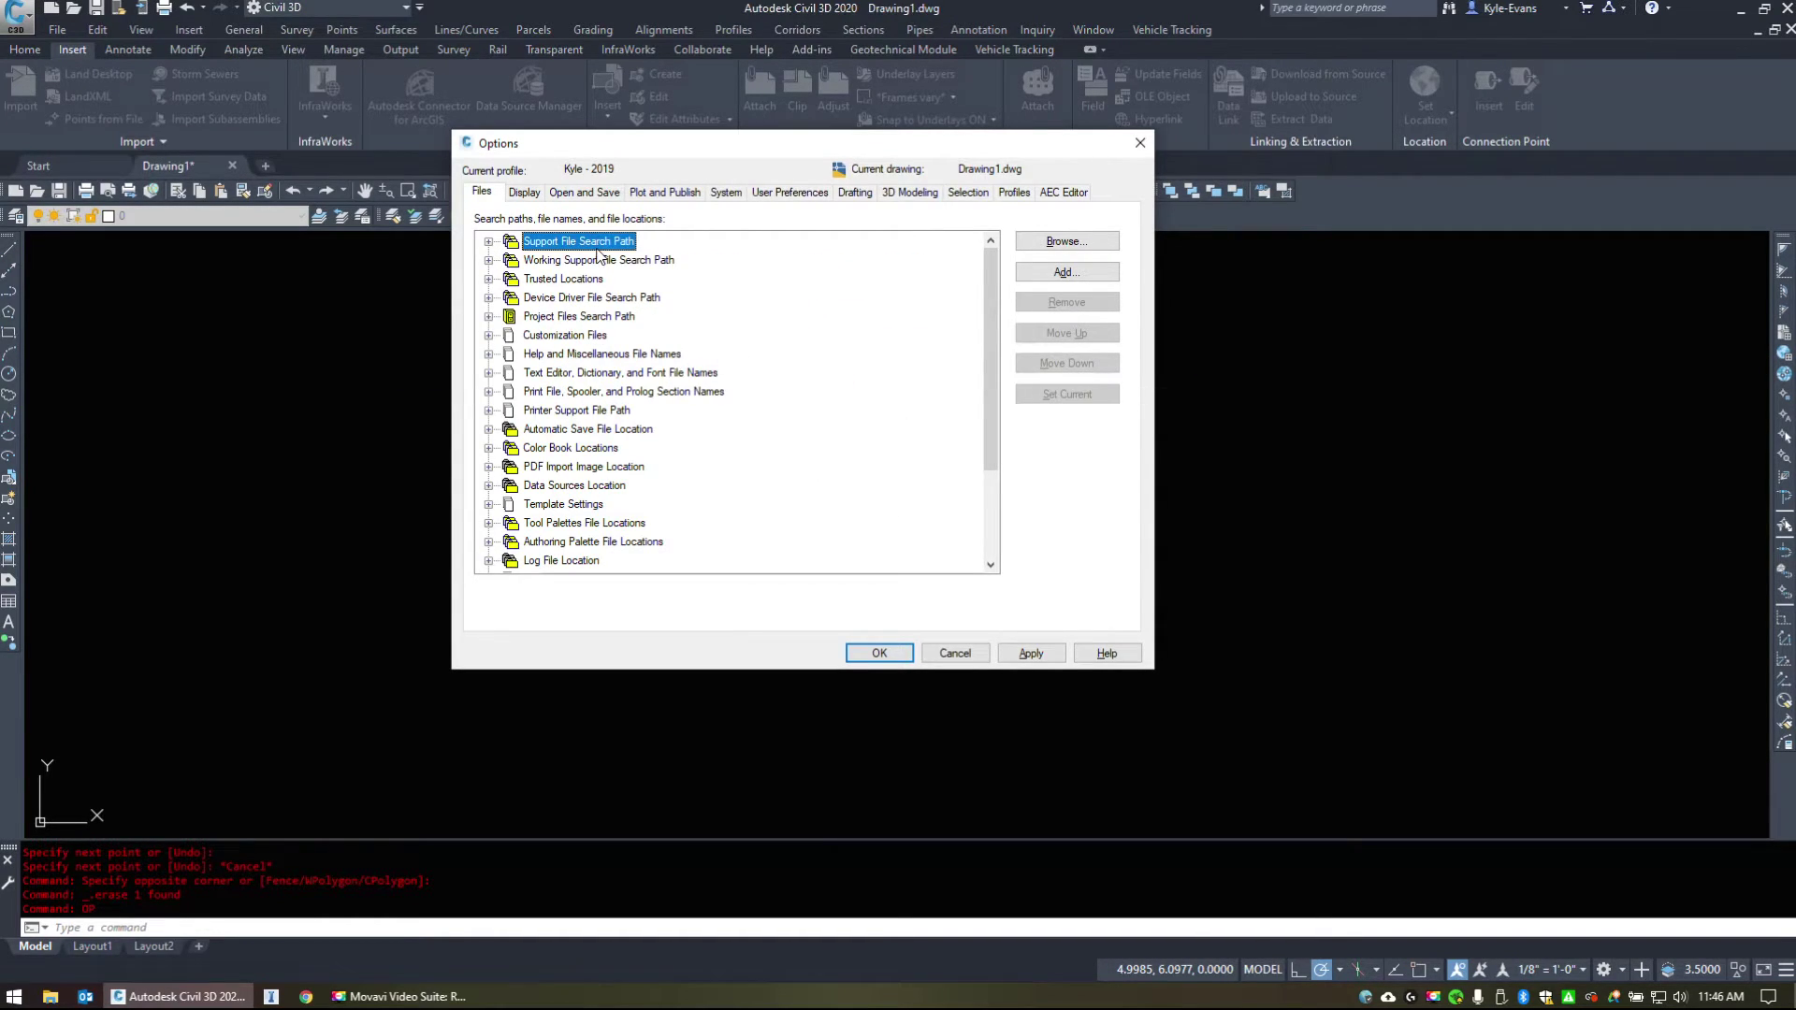
{"action": "left_click", "coordinate": [489, 279]}
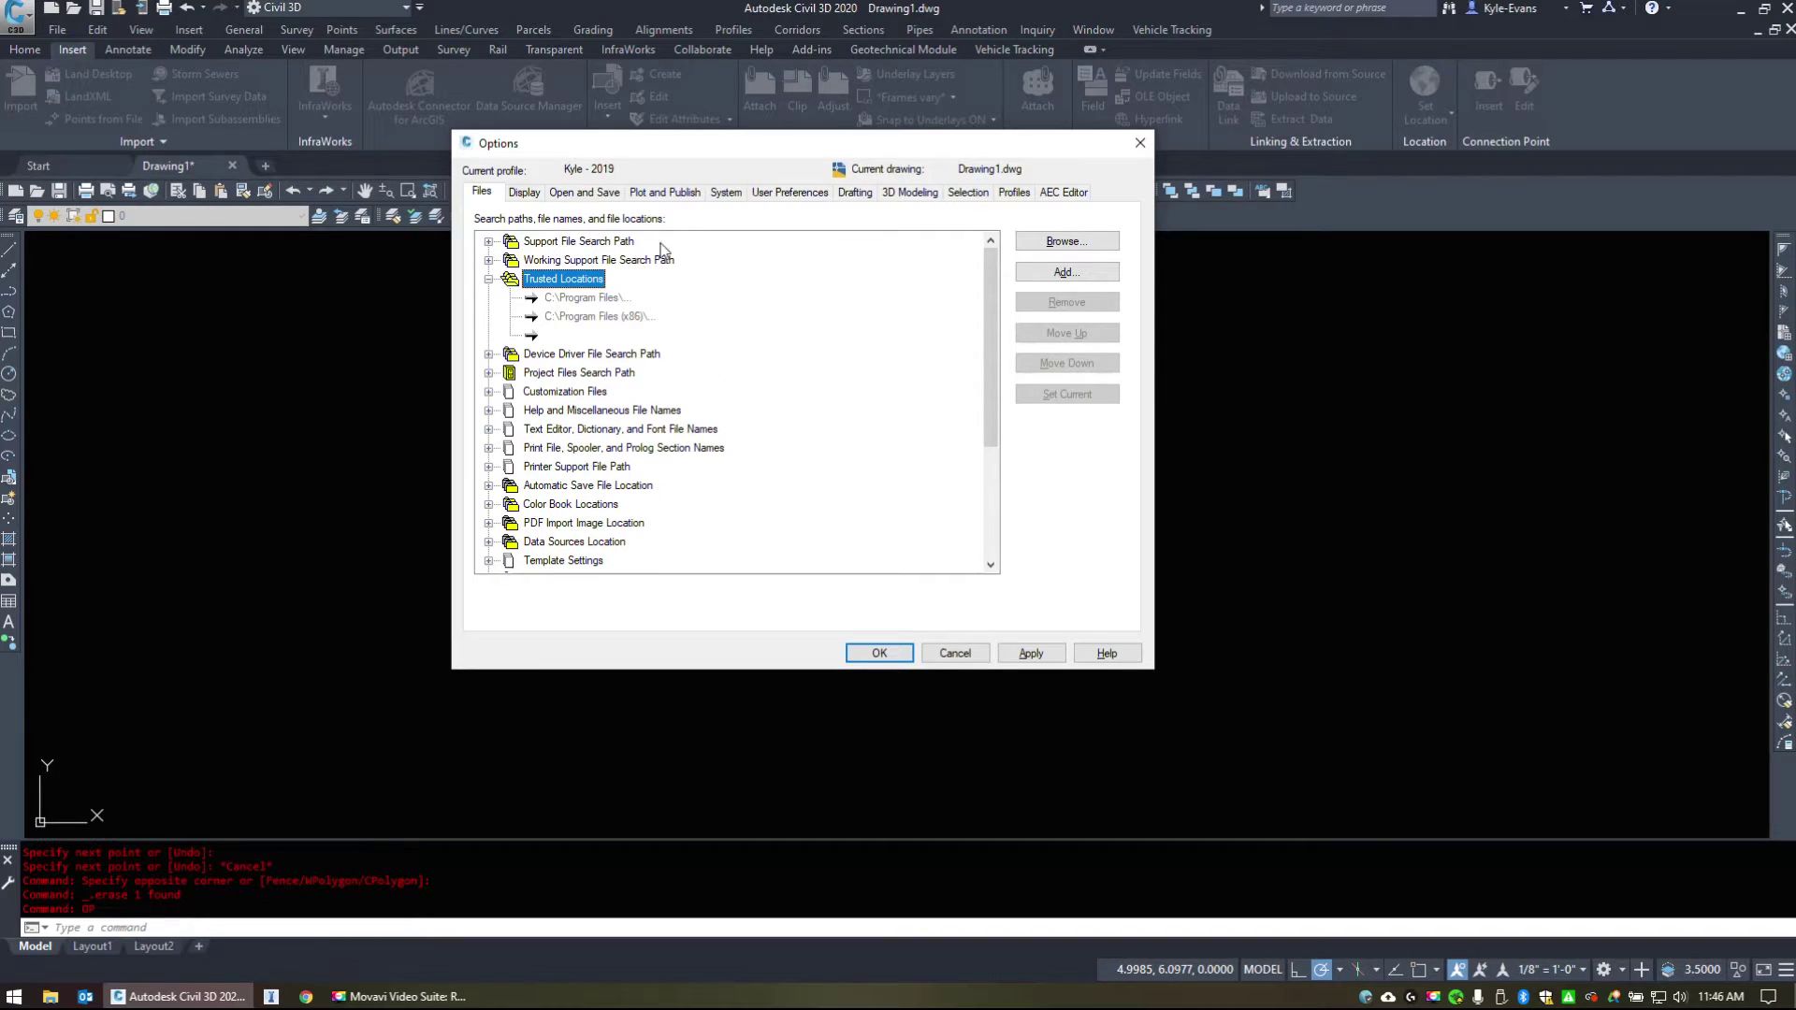
{"action": "left_click", "coordinate": [488, 278]}
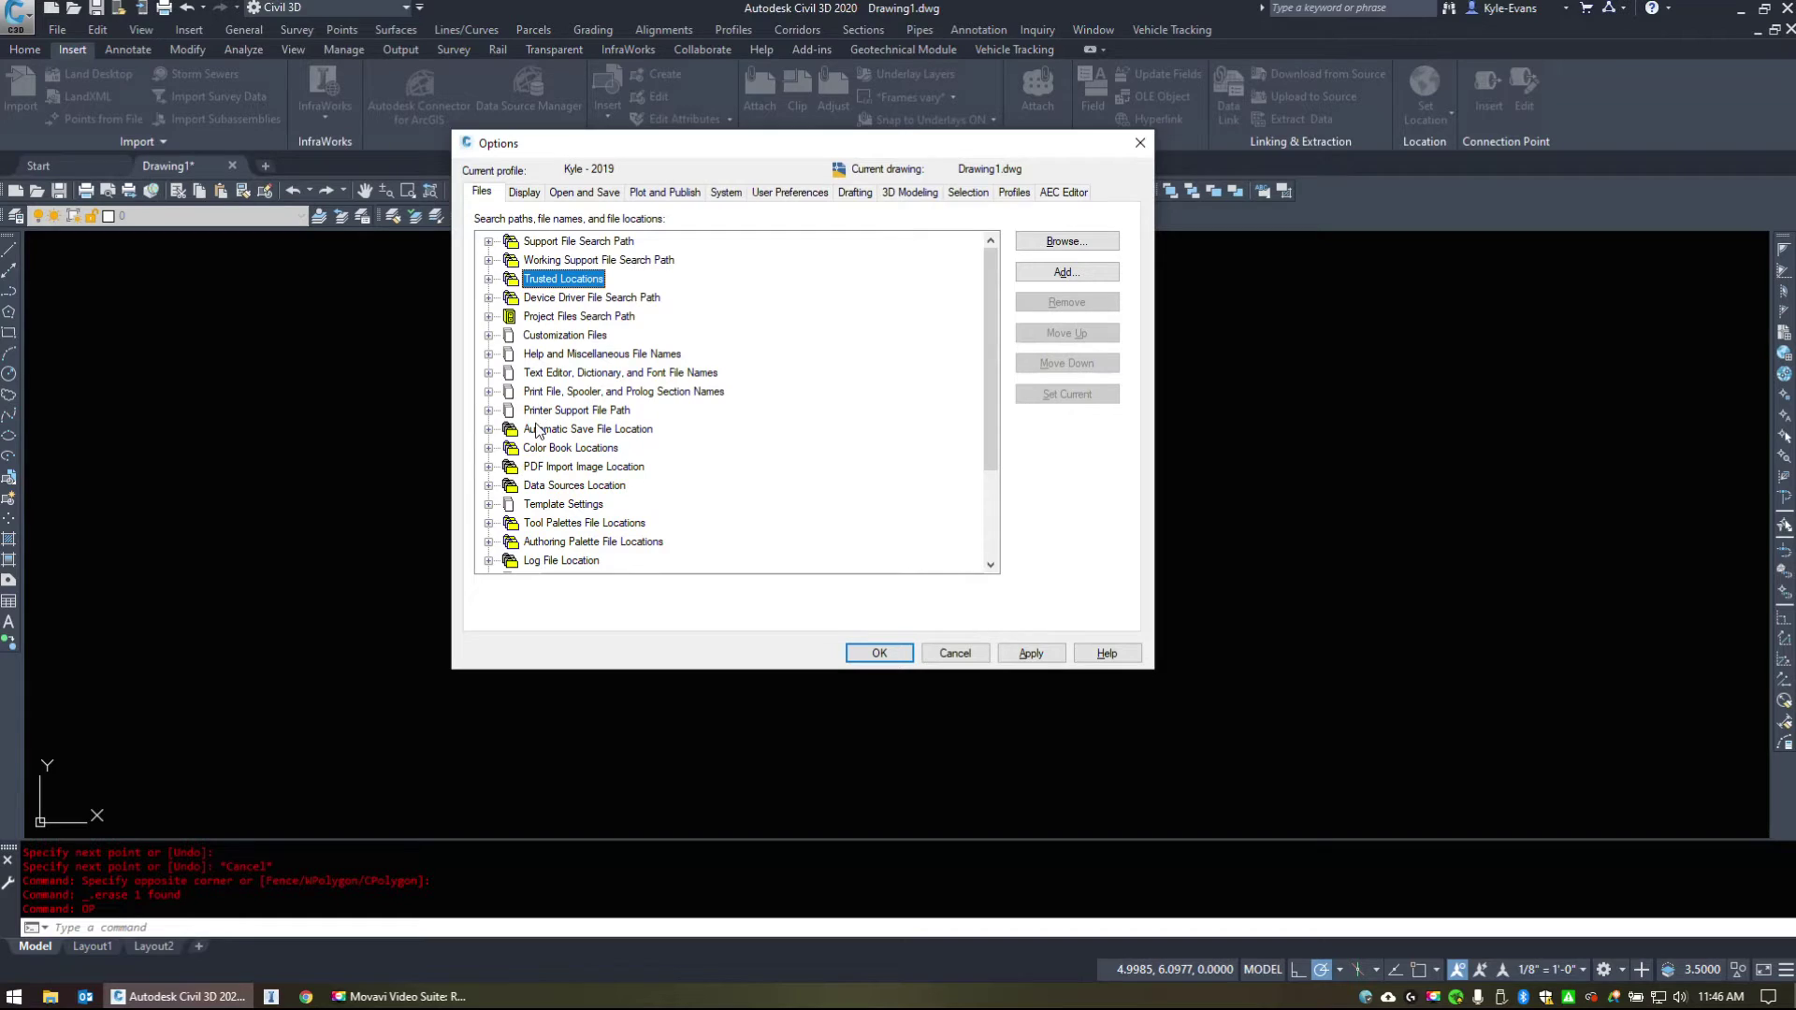
Check the Plot Style Table Search Path folder under Printer Support File Path.
{"action": "left_click", "coordinate": [489, 409]}
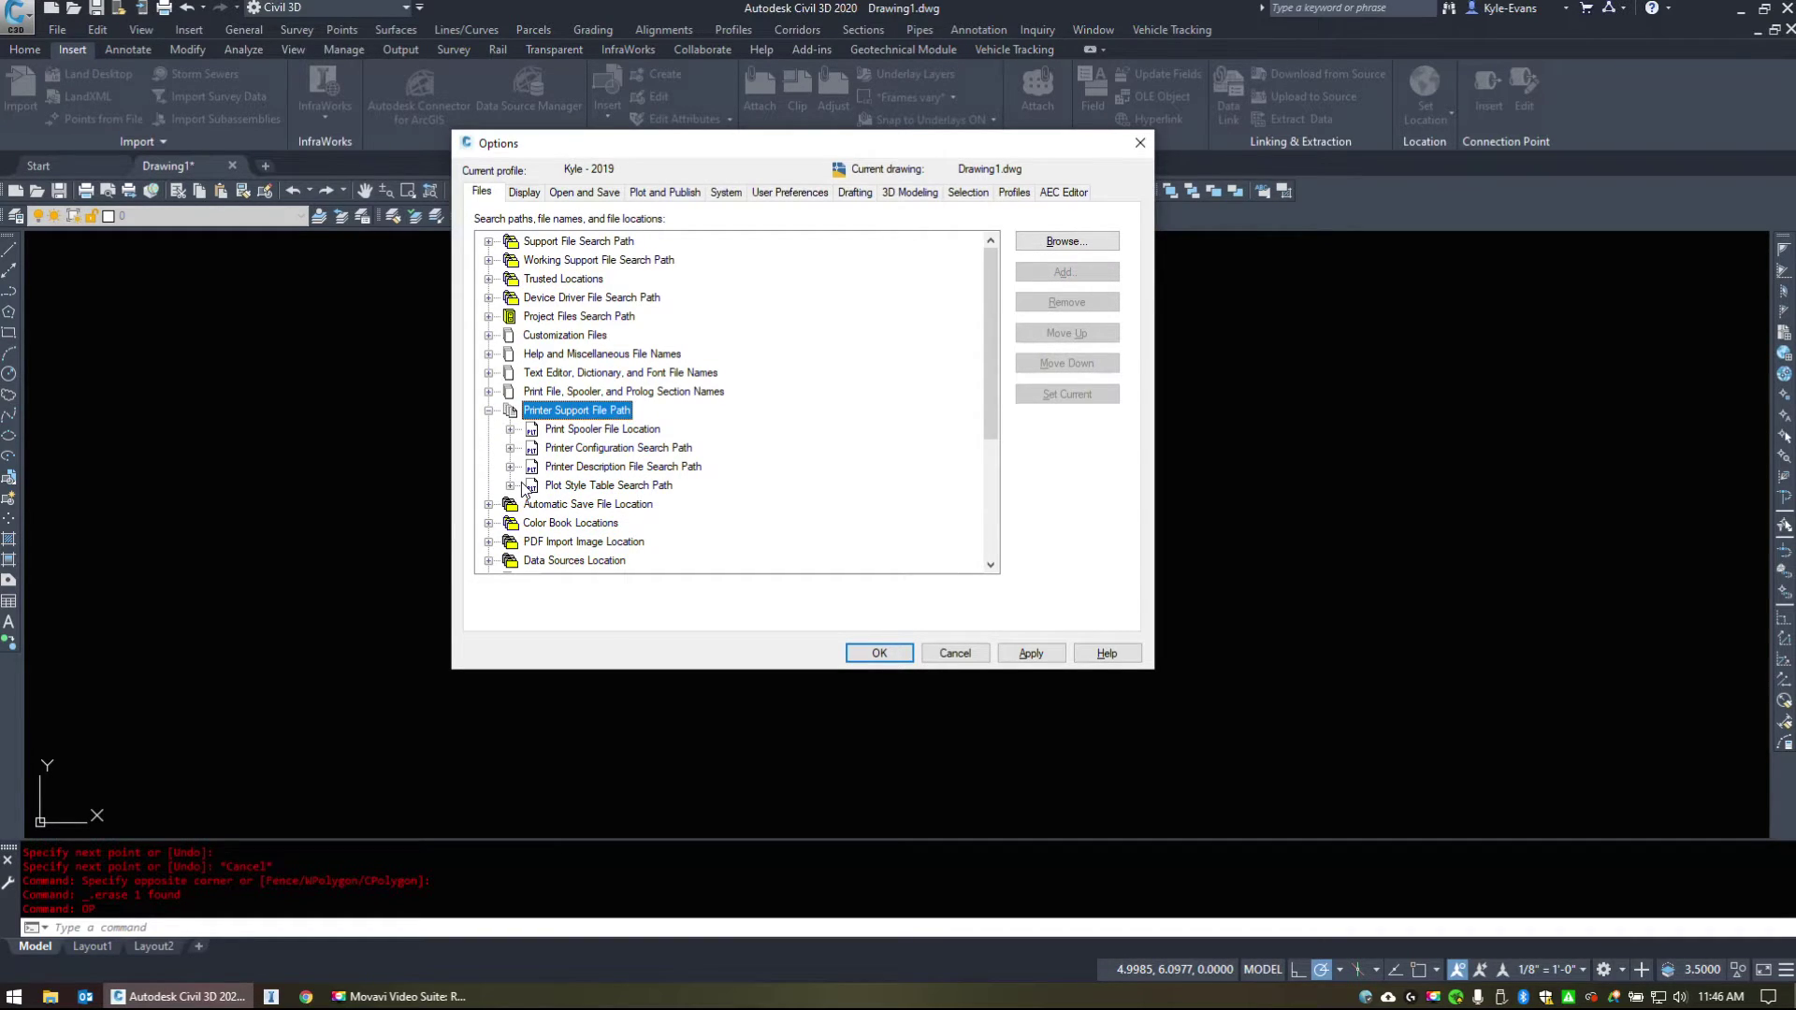
{"action": "left_click", "coordinate": [510, 485]}
{"action": "scroll", "coordinate": [720, 517], "scroll_direction": "down", "scroll_amount": 2}
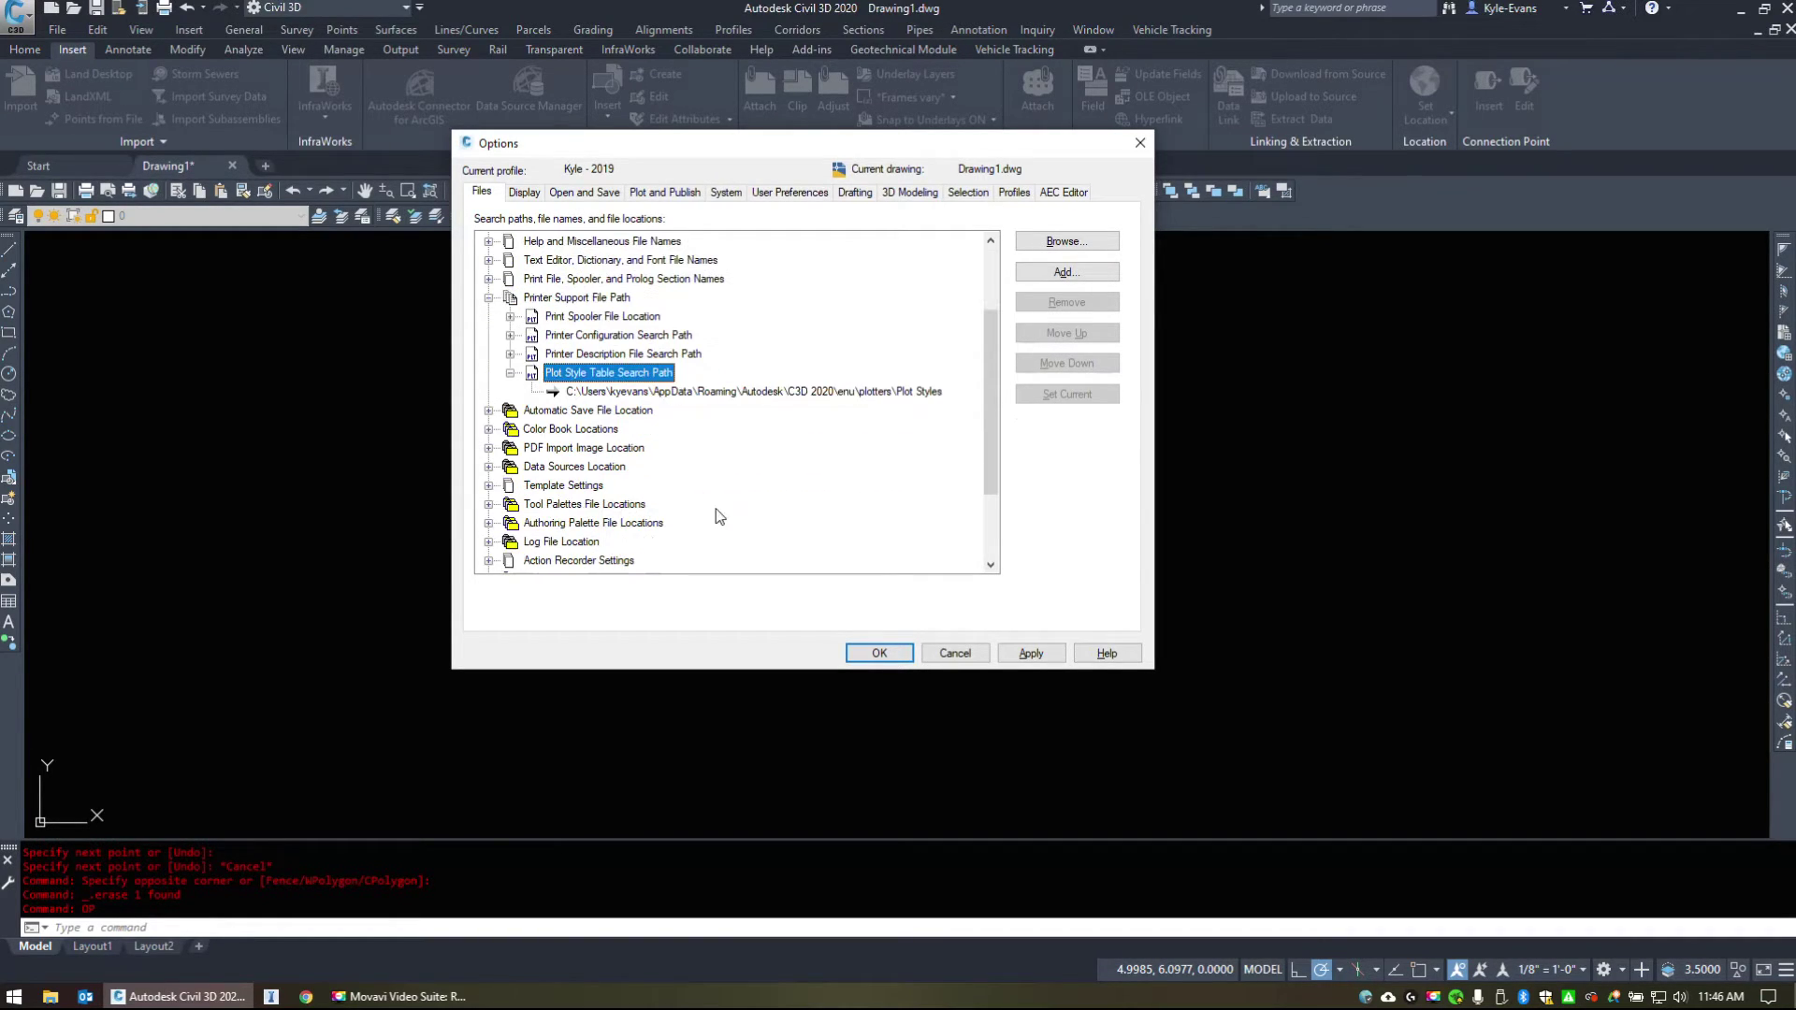
{"action": "left_click", "coordinate": [775, 392]}
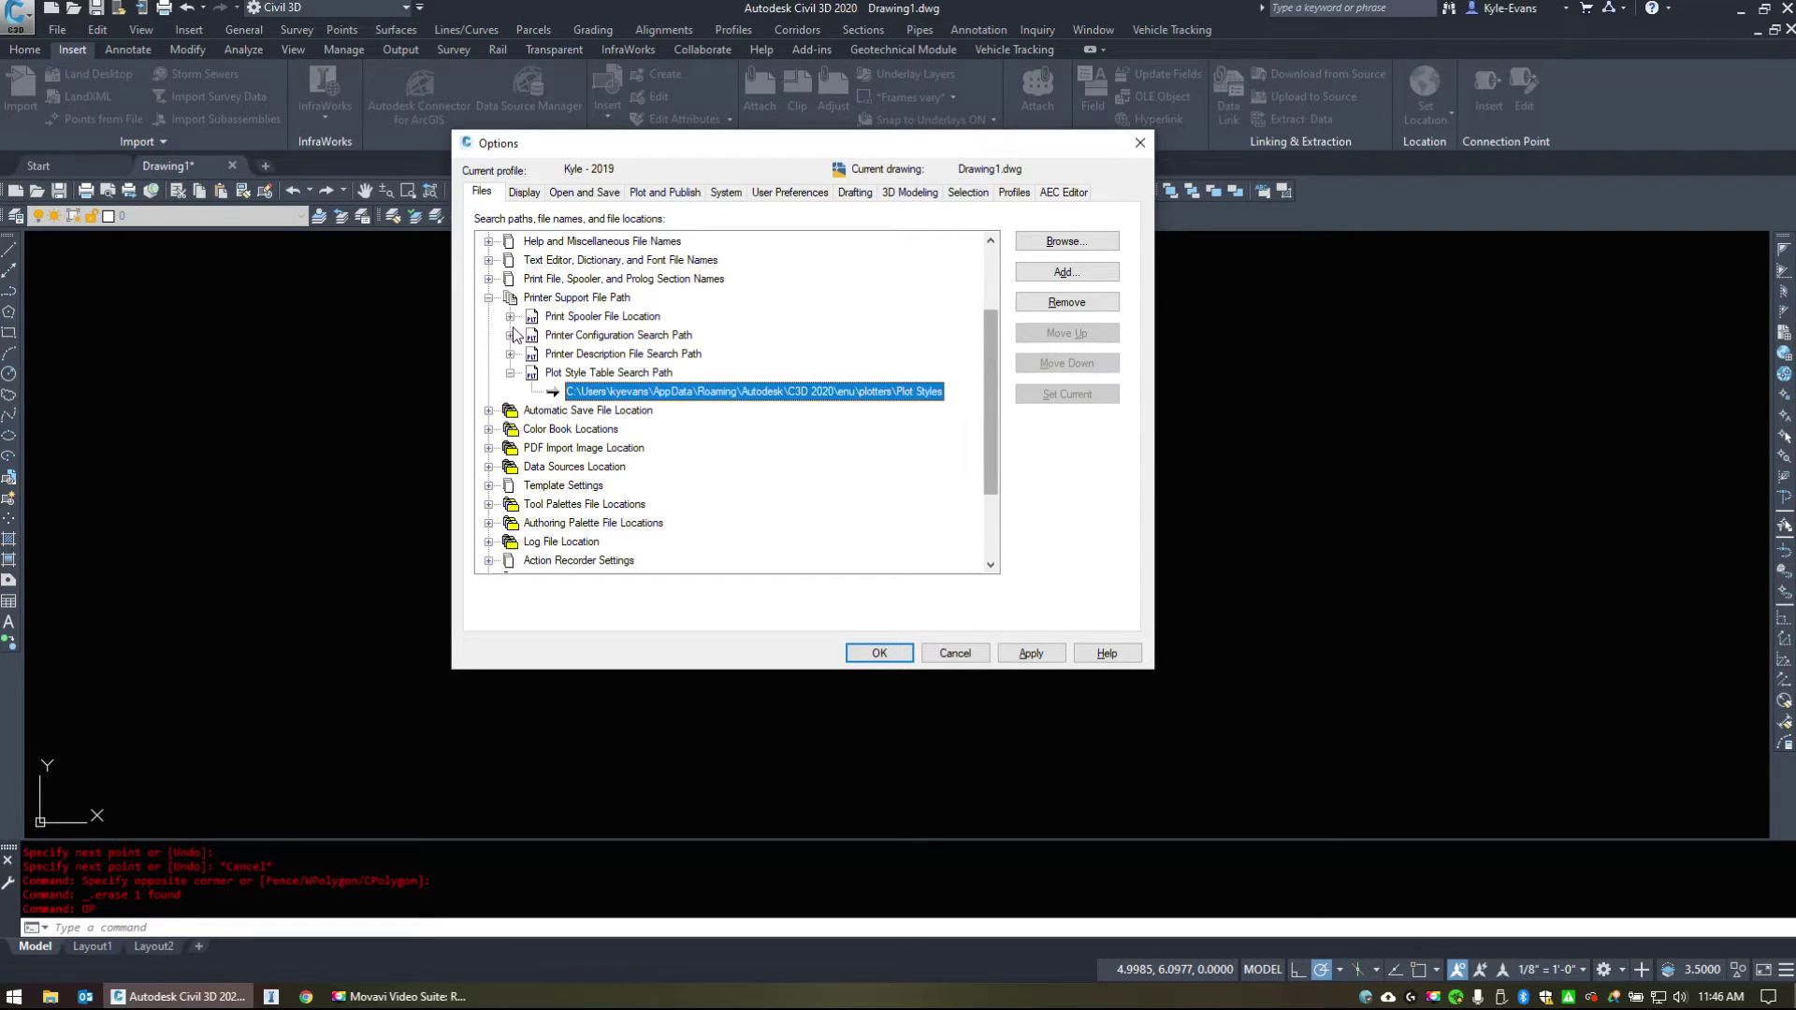
{"action": "left_click", "coordinate": [511, 374]}
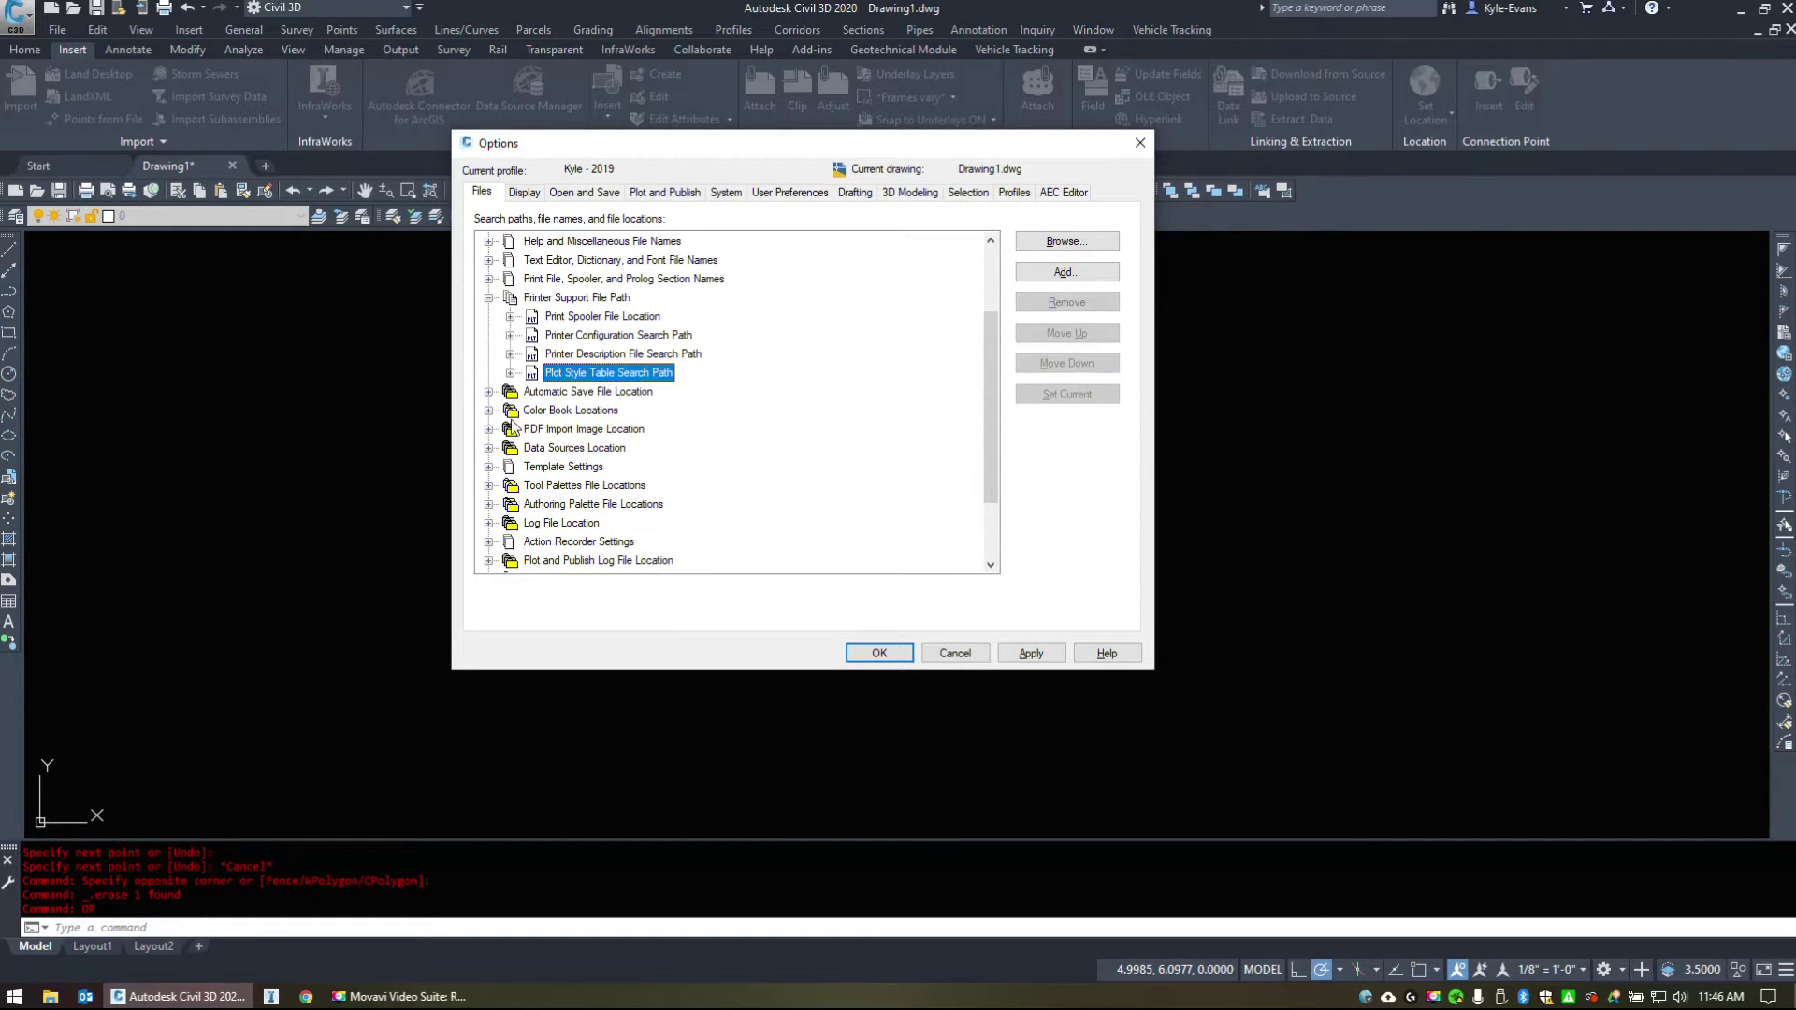
Review the QNEW, sheet creation and drawing template paths under Template Settings, then OK.
{"action": "left_click", "coordinate": [488, 466]}
{"action": "left_click", "coordinate": [510, 523]}
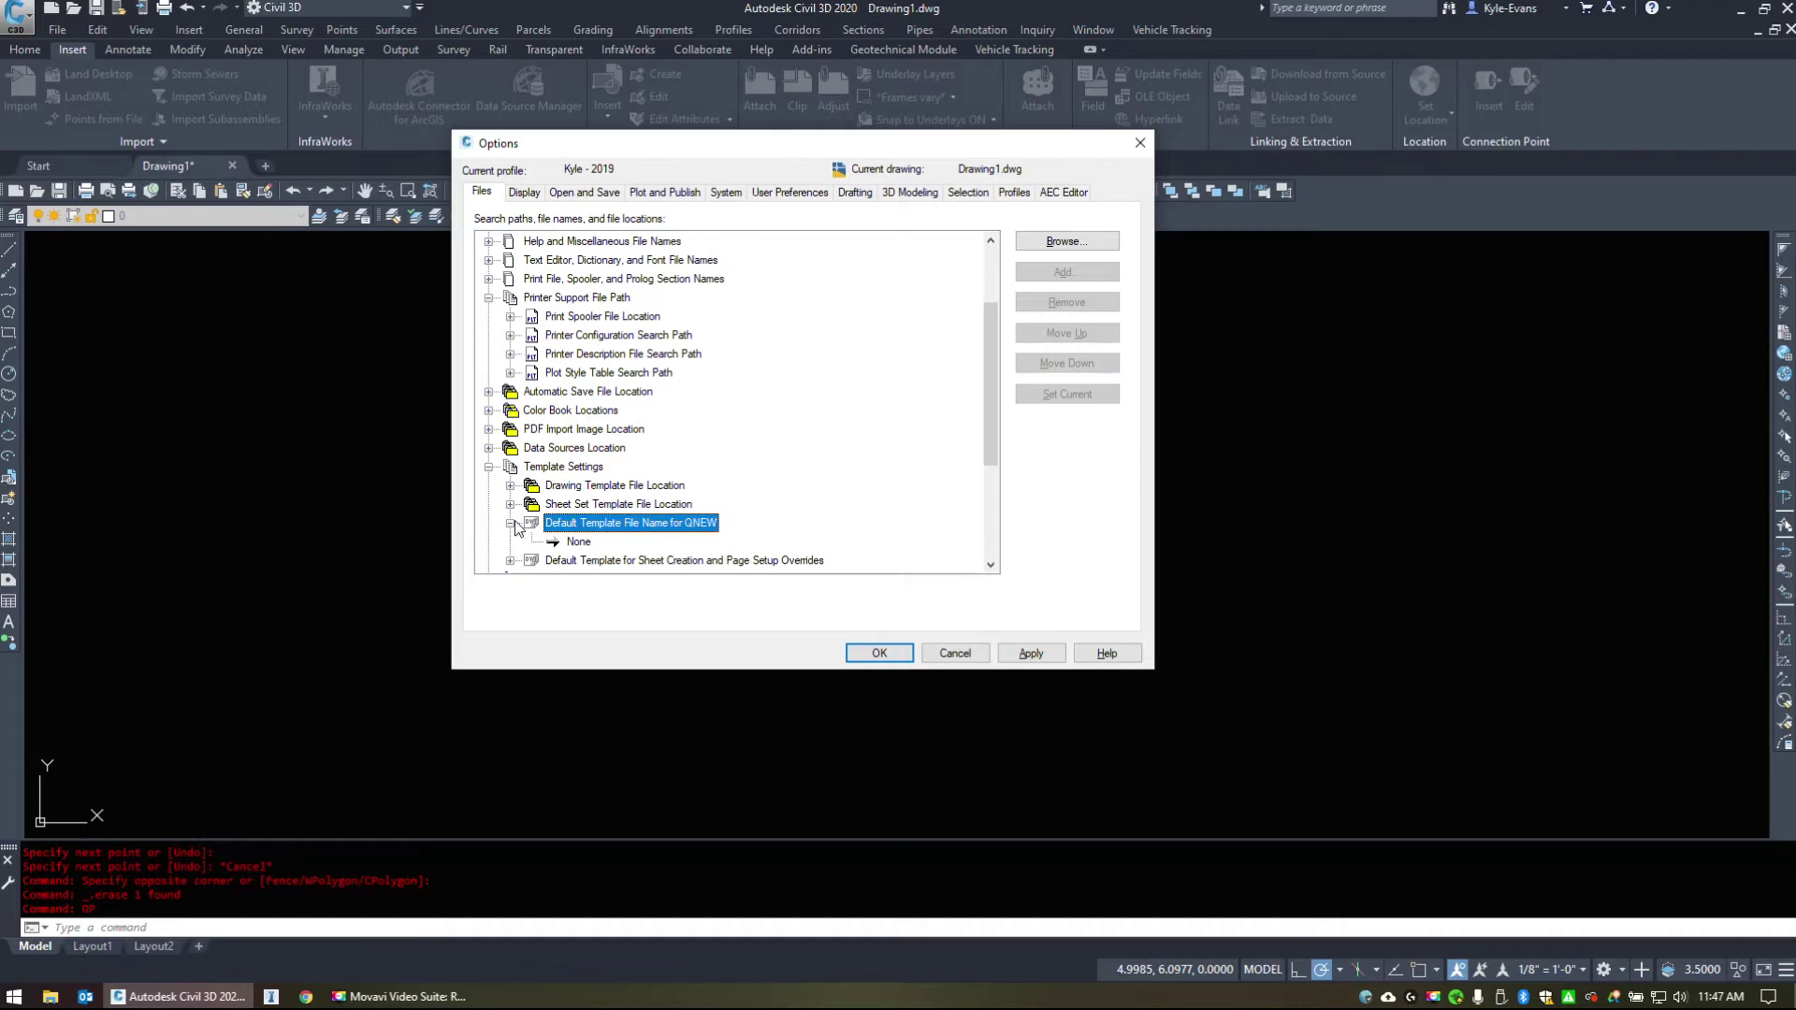
{"action": "scroll", "coordinate": [511, 523], "scroll_direction": "down", "scroll_amount": 1}
{"action": "left_click", "coordinate": [510, 505]}
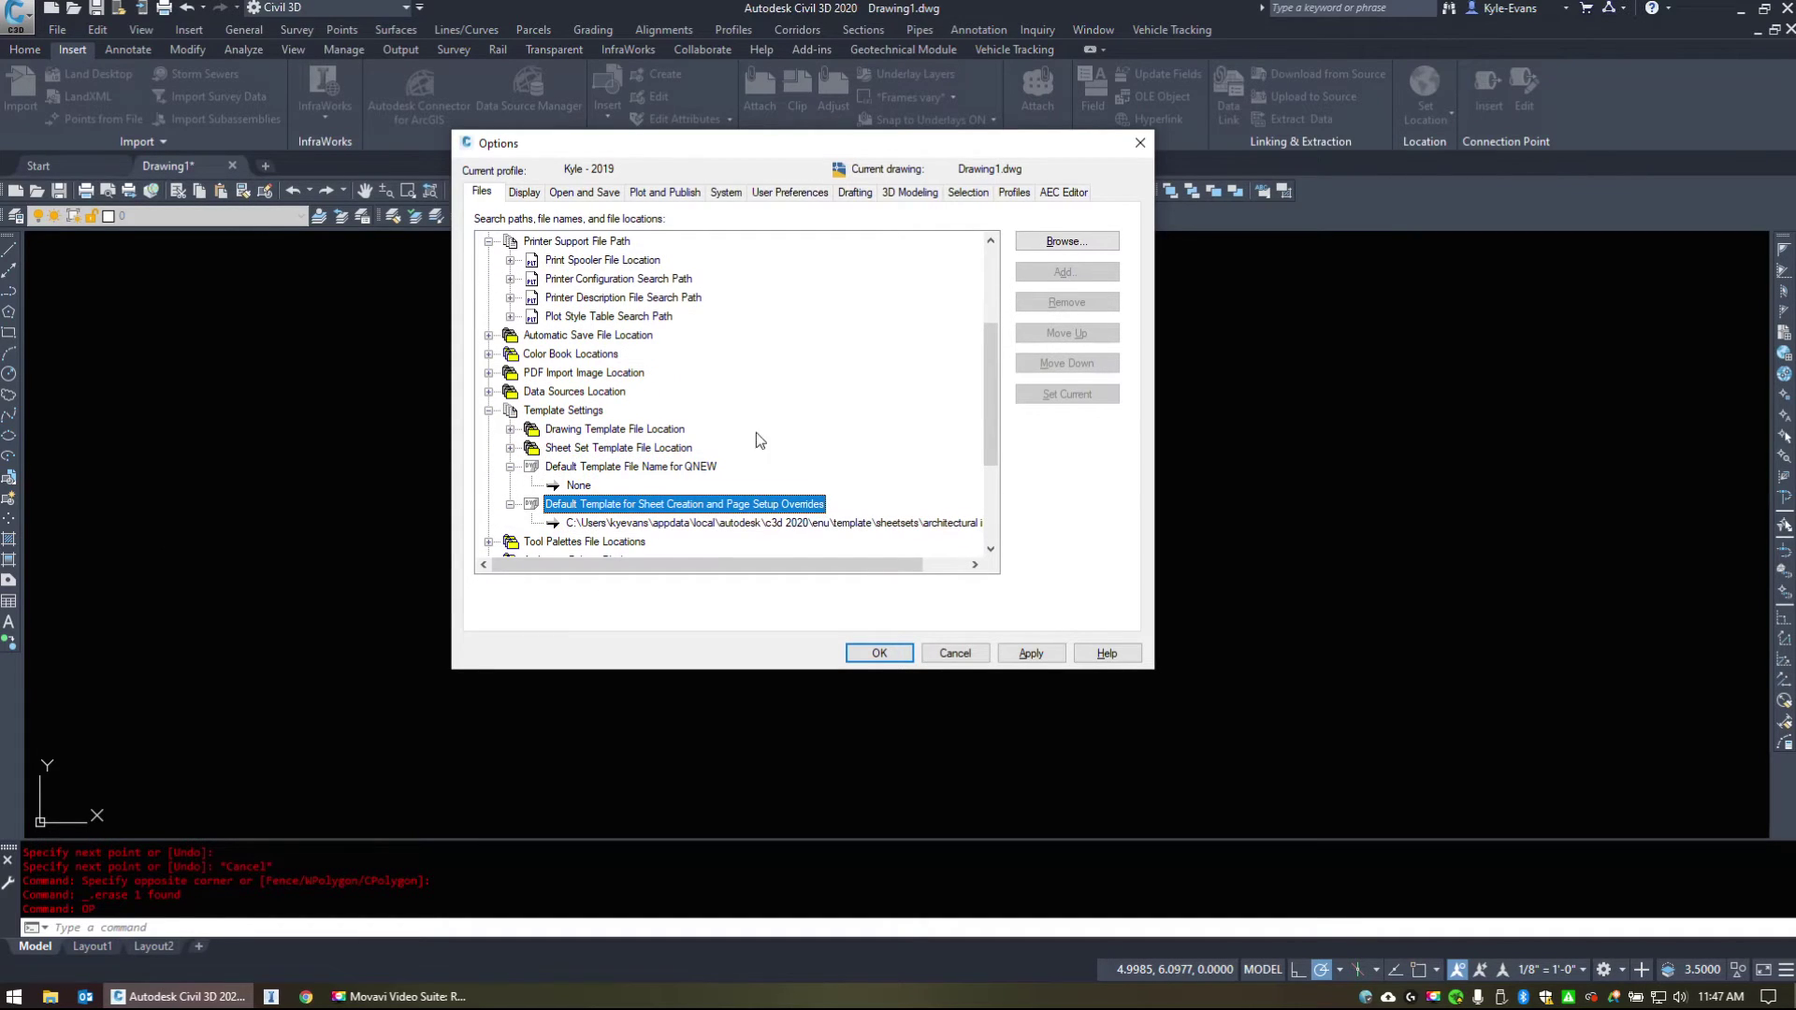
{"action": "left_click", "coordinate": [510, 431]}
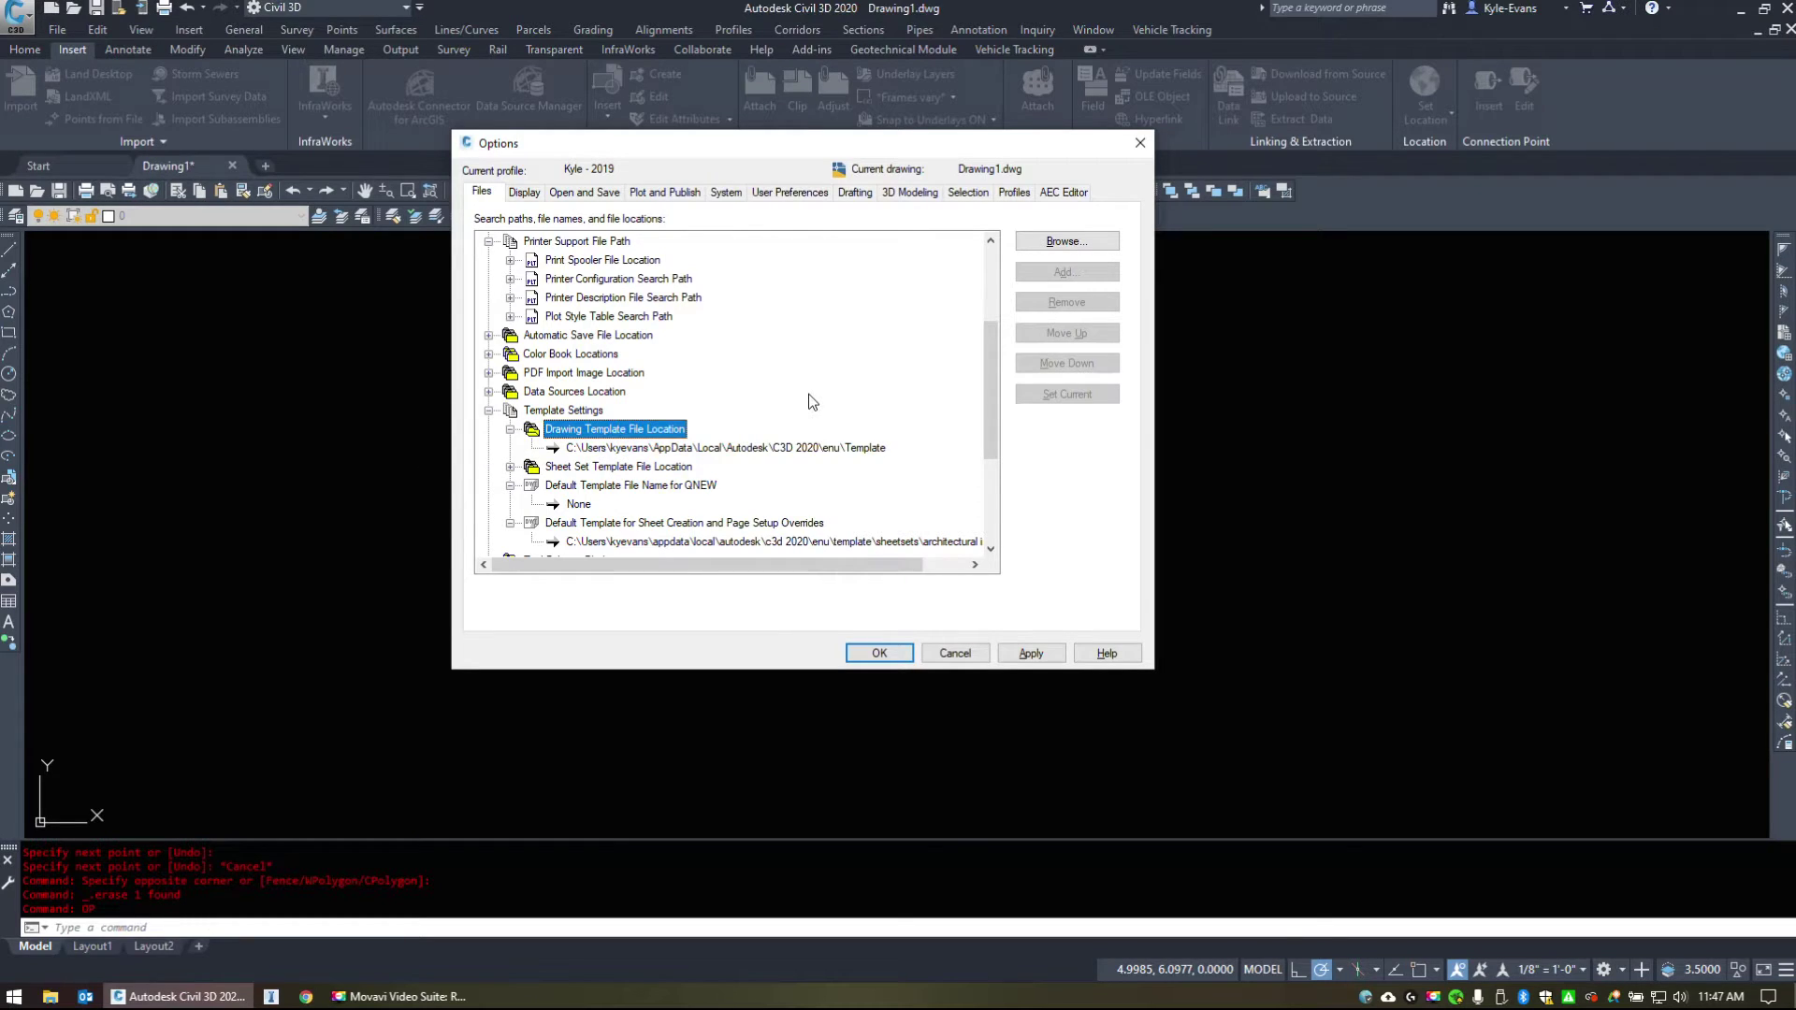
{"action": "scroll", "coordinate": [695, 453], "scroll_direction": "down", "scroll_amount": 1}
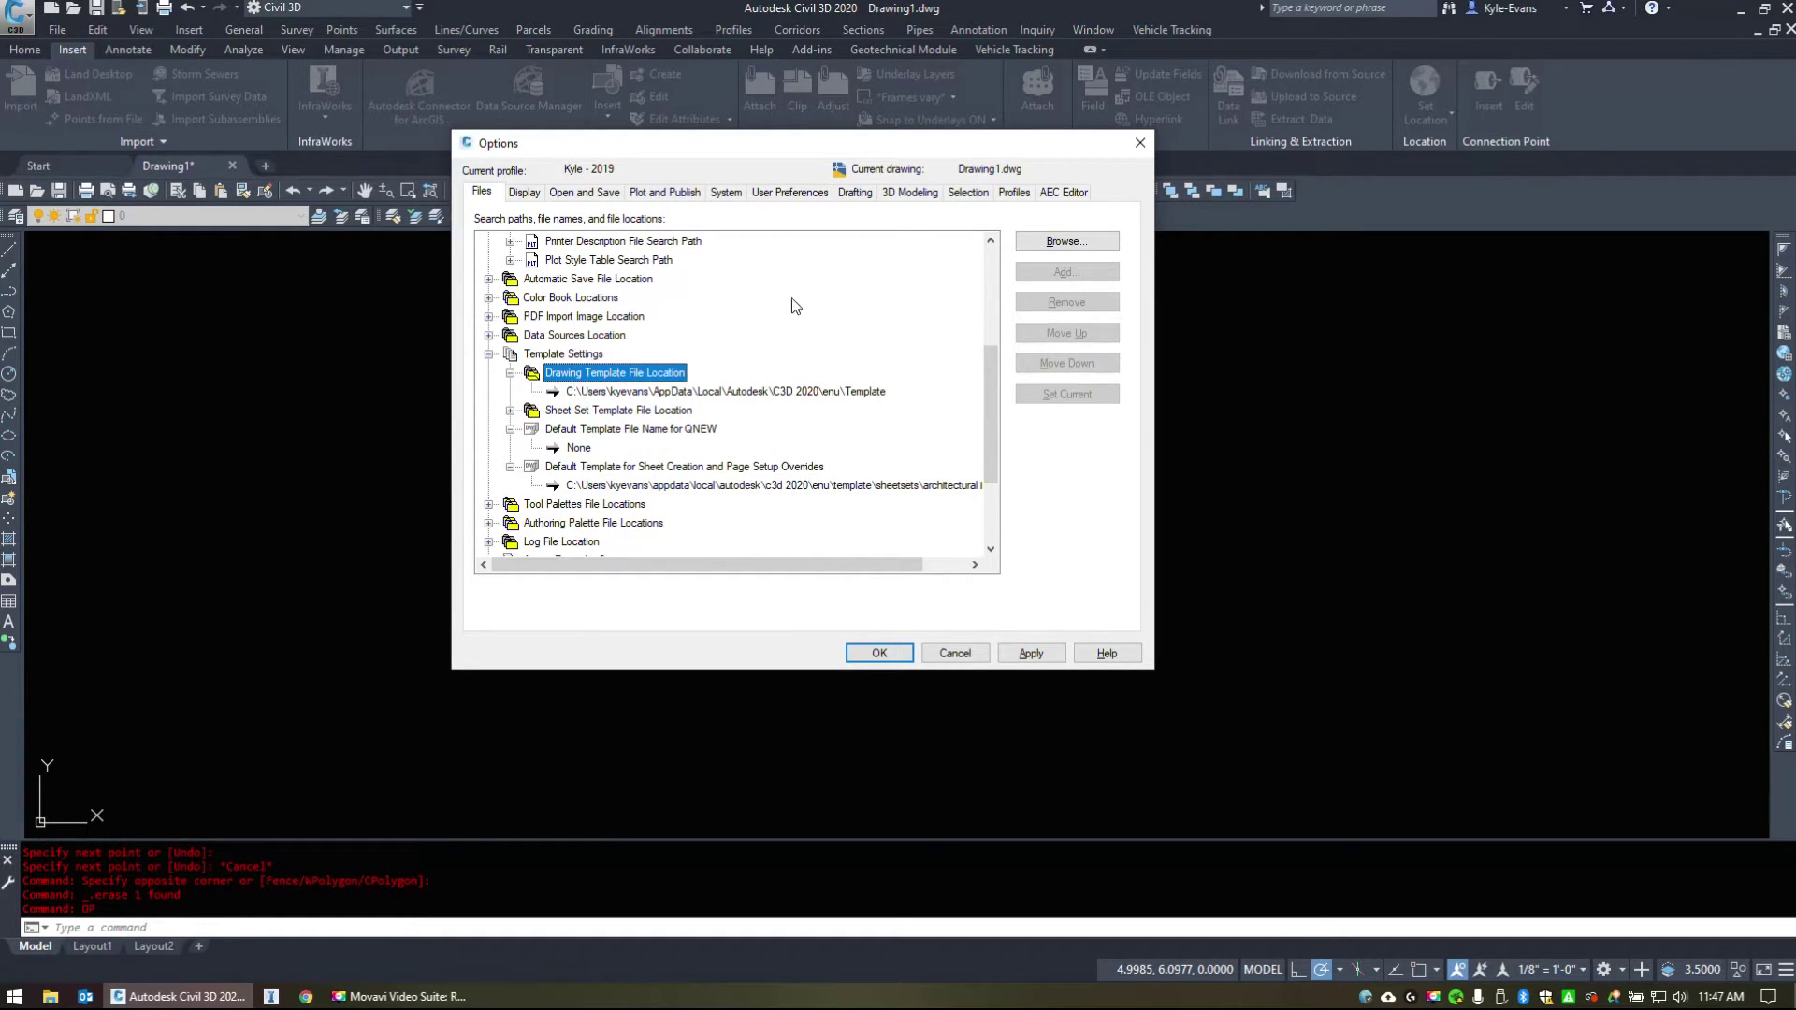
{"action": "left_click", "coordinate": [954, 654]}
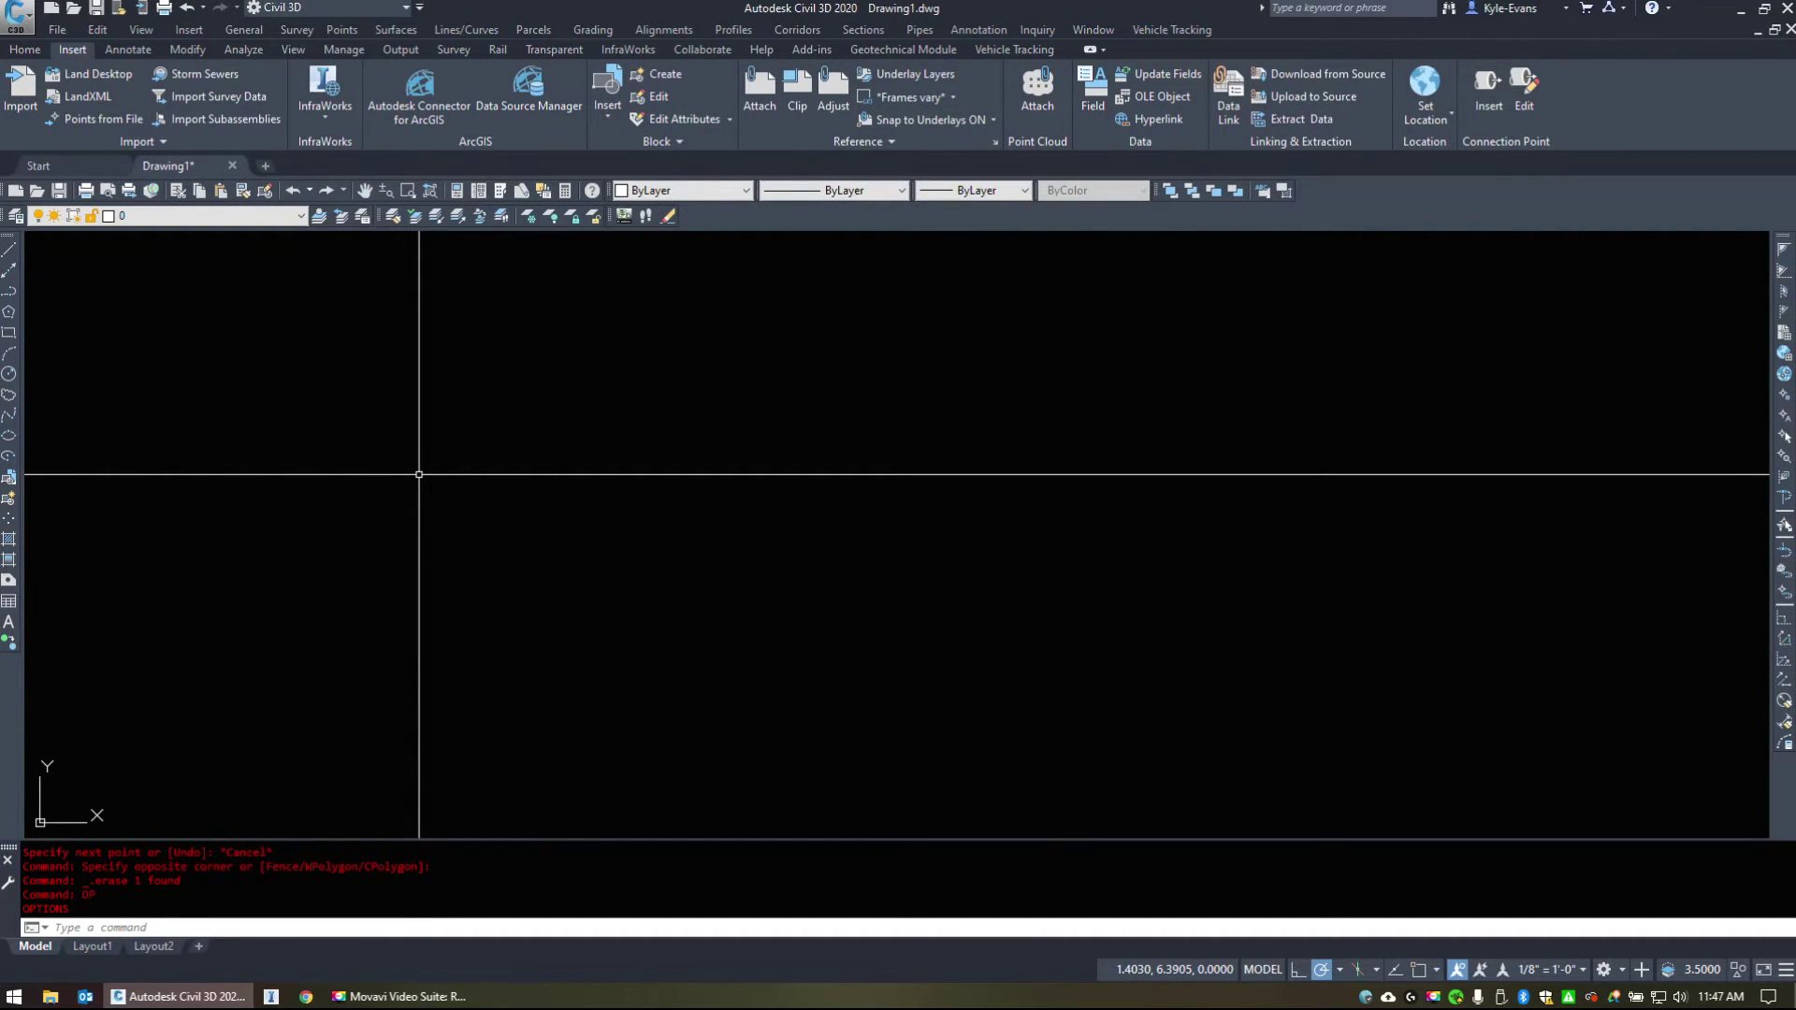
Borrow the Civil 3D license until August 31, 2020 using BORROWLICENSE.
{"action": "type", "text": "borrowlicense"}
{"action": "key", "text": "Return"}
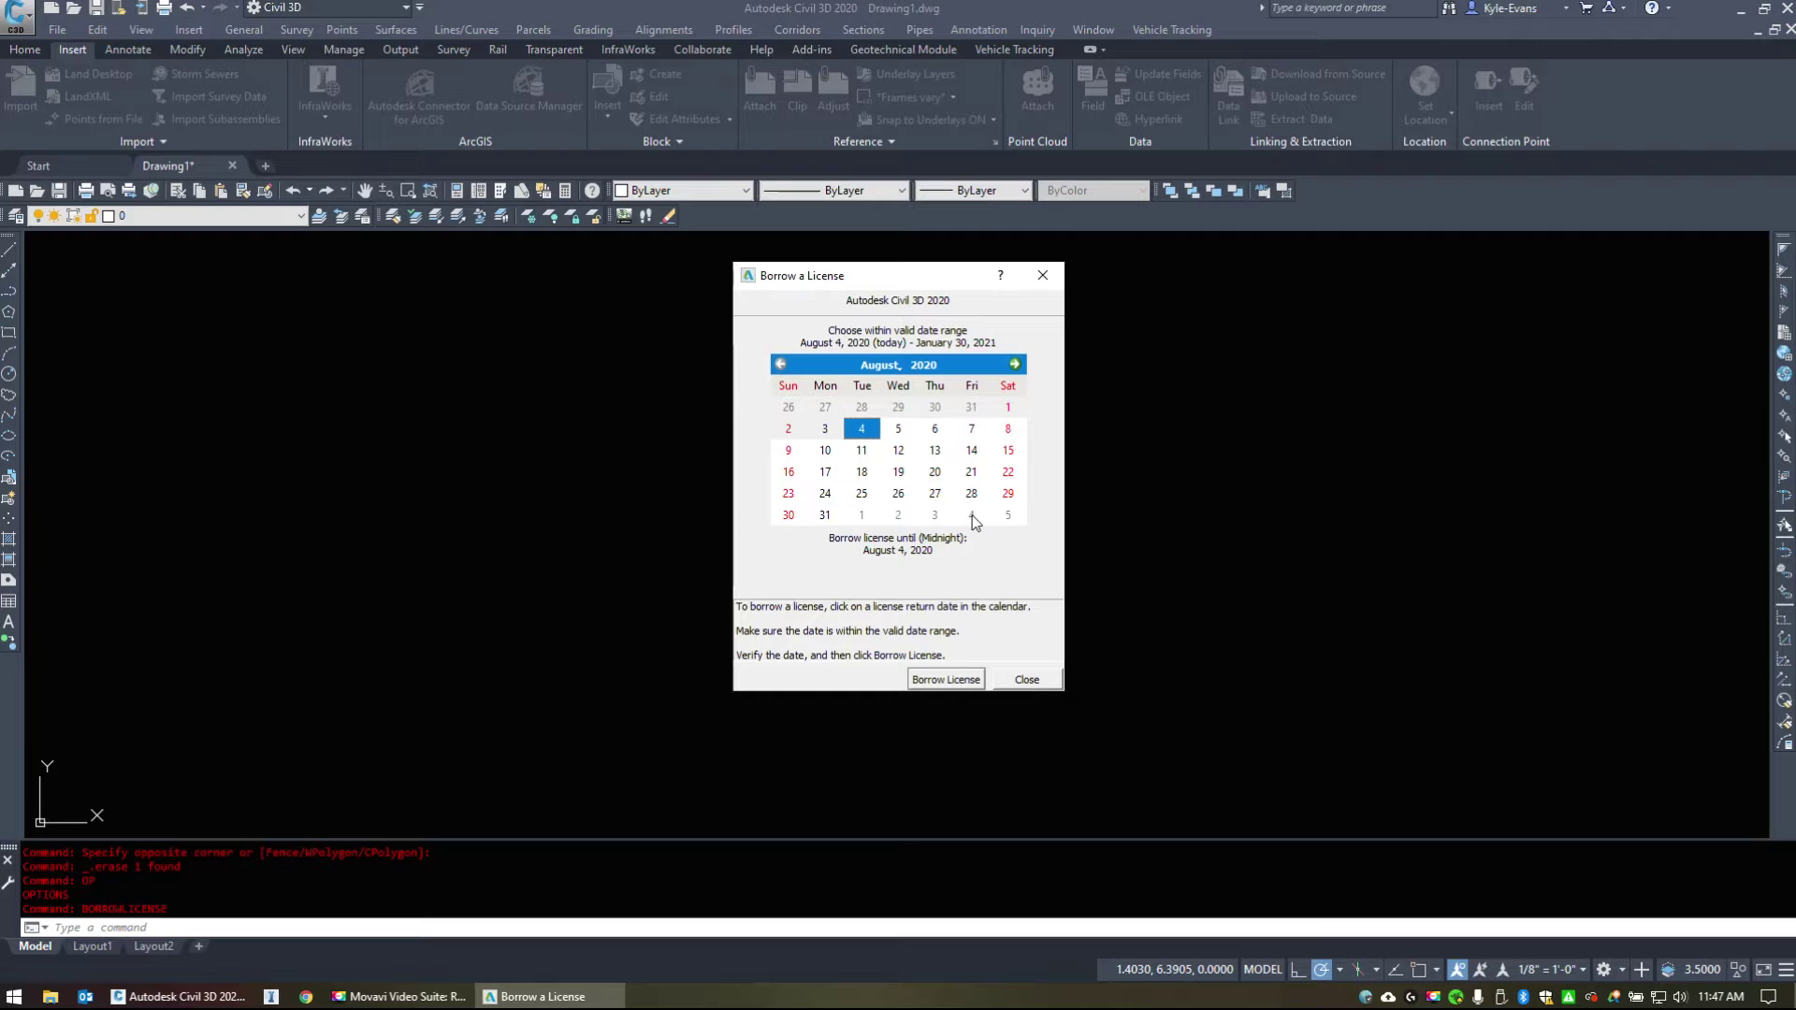
{"action": "left_click", "coordinate": [827, 516]}
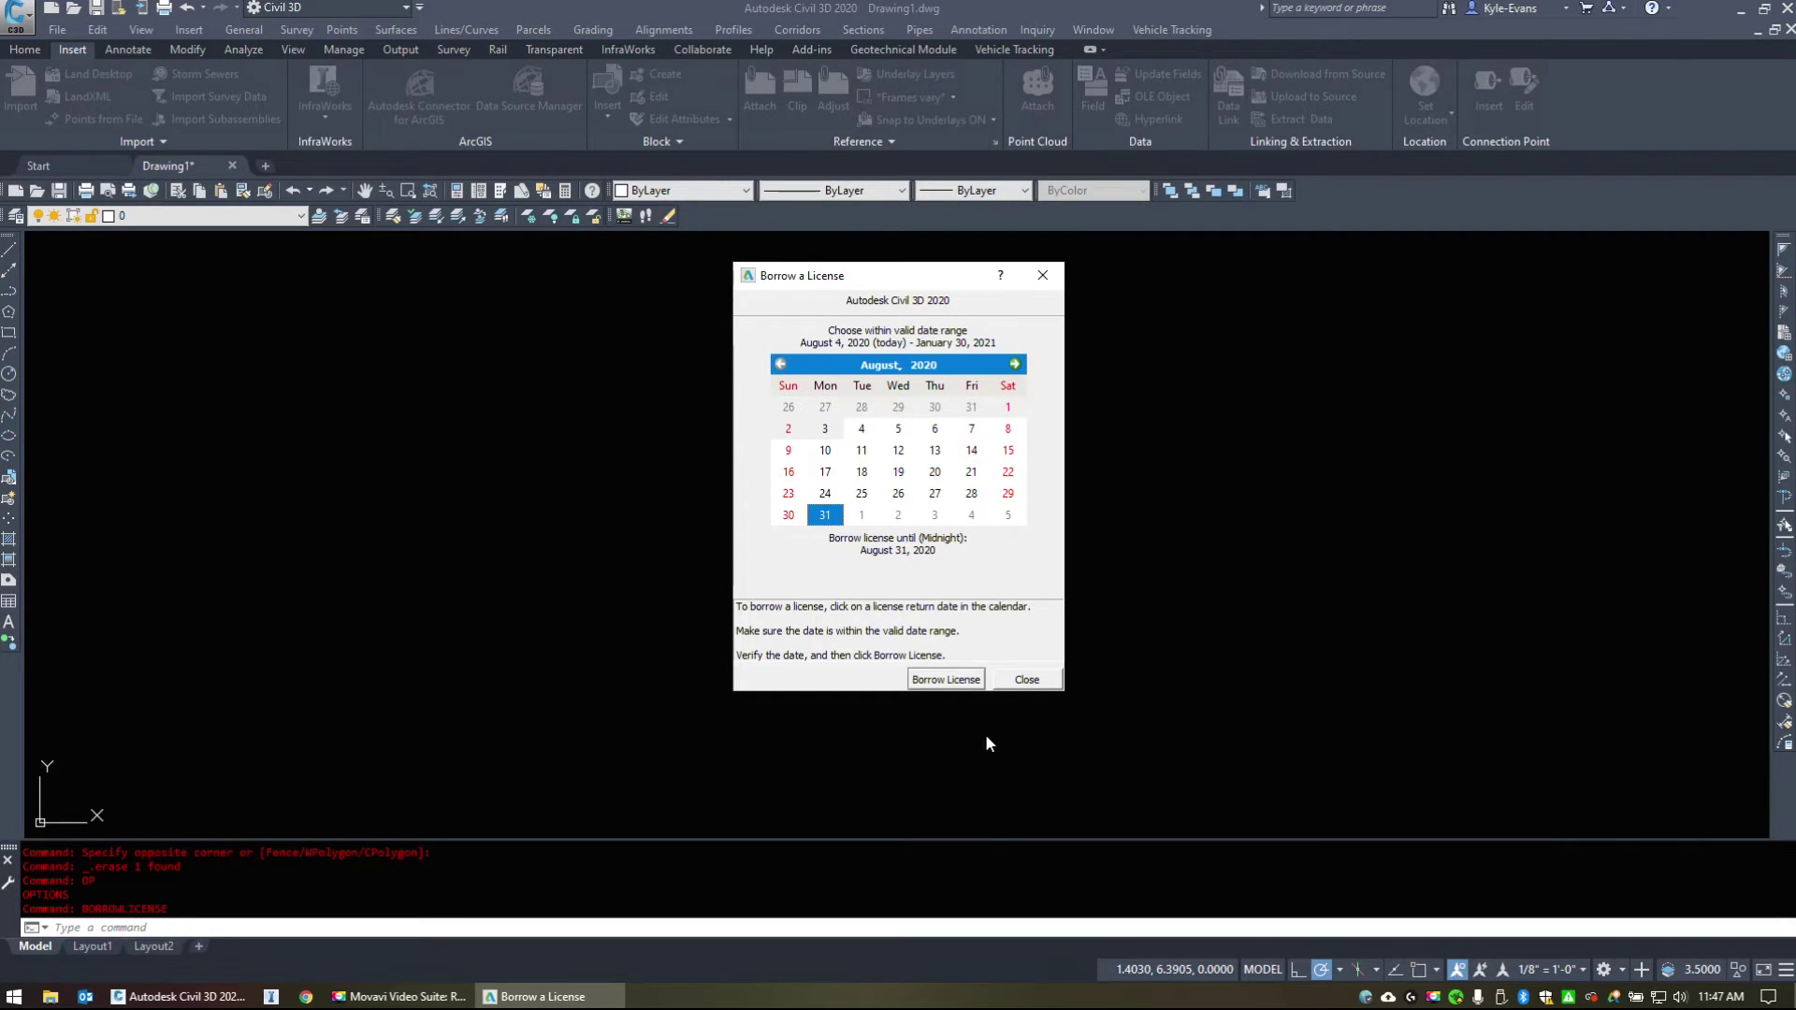
{"action": "left_click", "coordinate": [947, 680]}
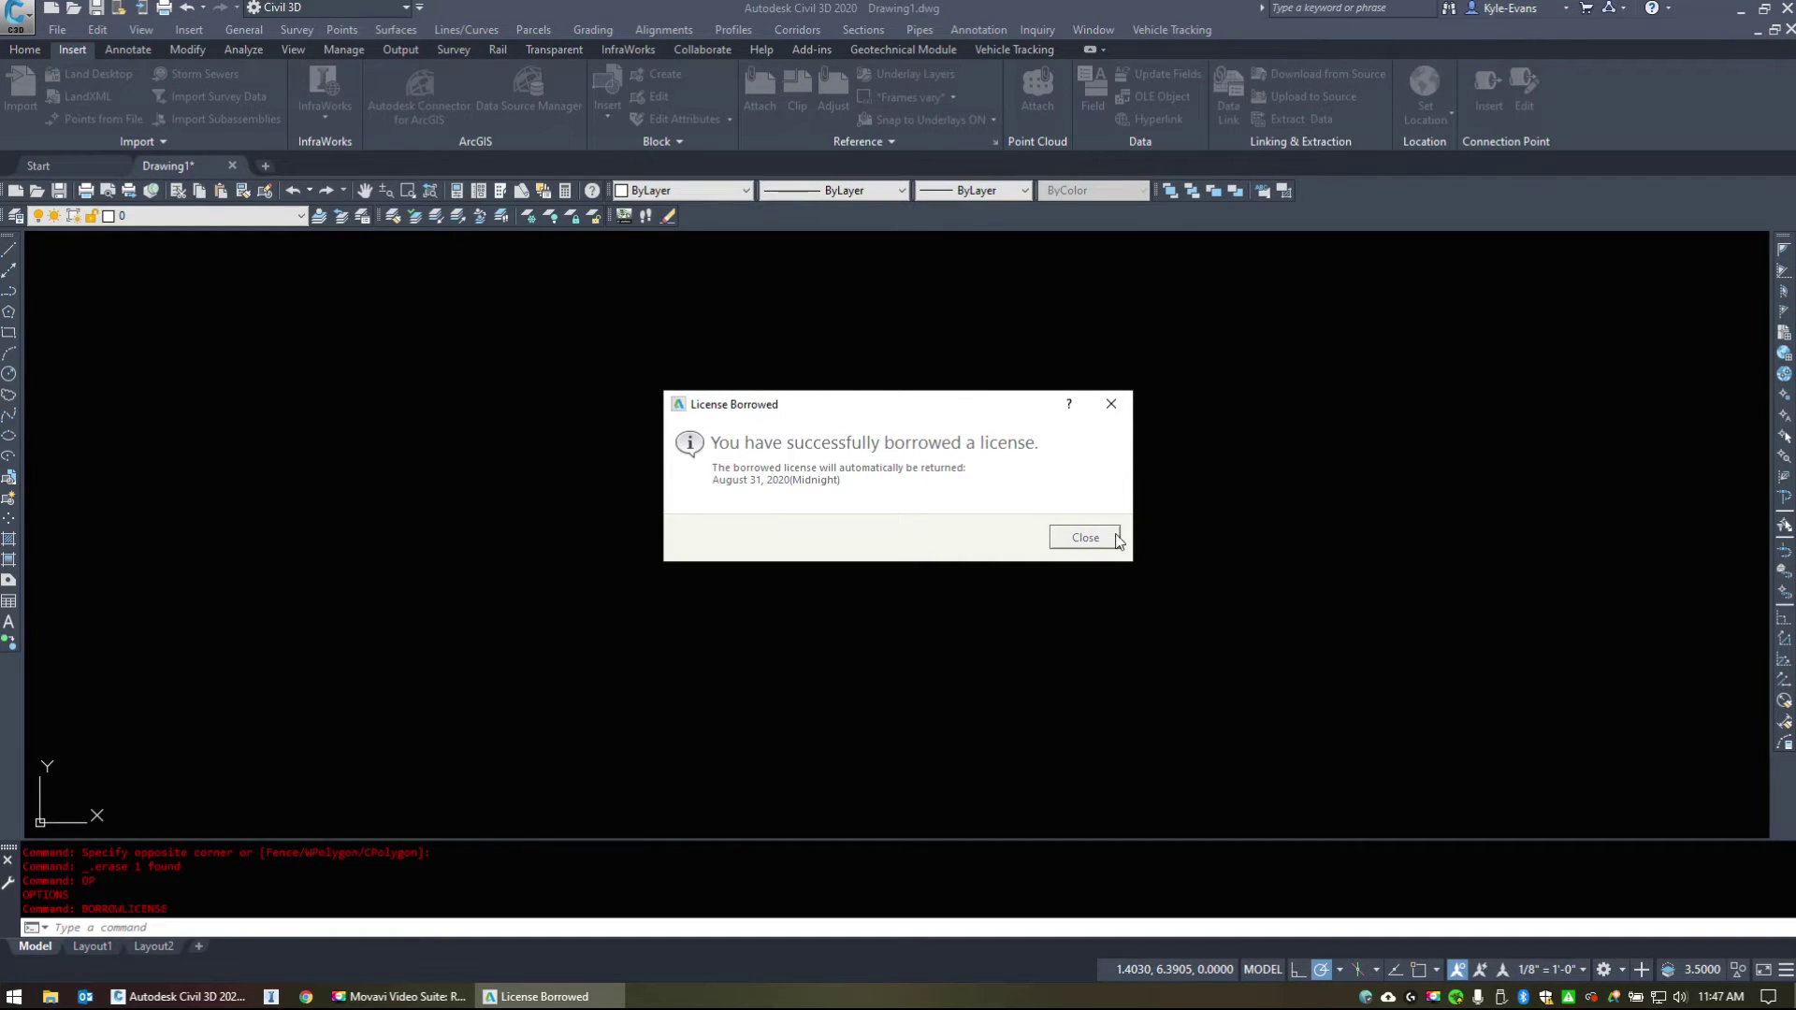
{"action": "left_click", "coordinate": [1115, 539]}
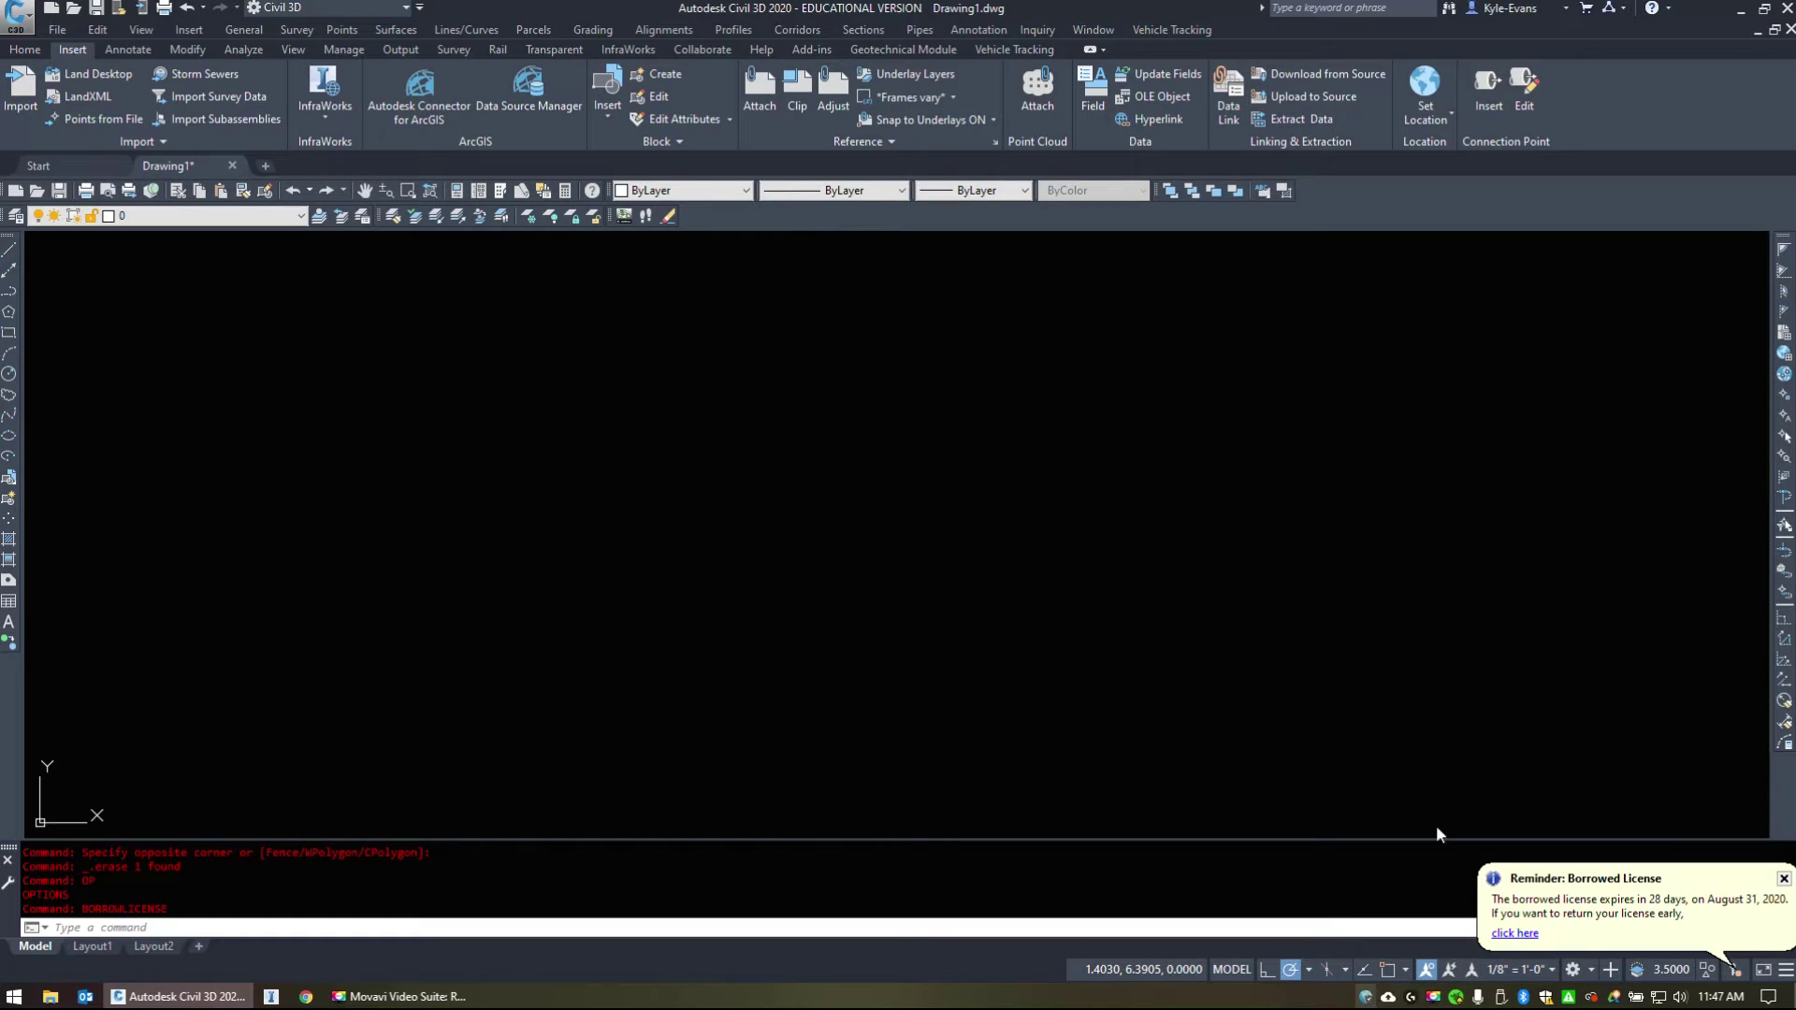
Close Drawing1, discarding its changes.
{"action": "left_click_drag", "start_coordinate": [645, 713], "coordinate": [1283, 361]}
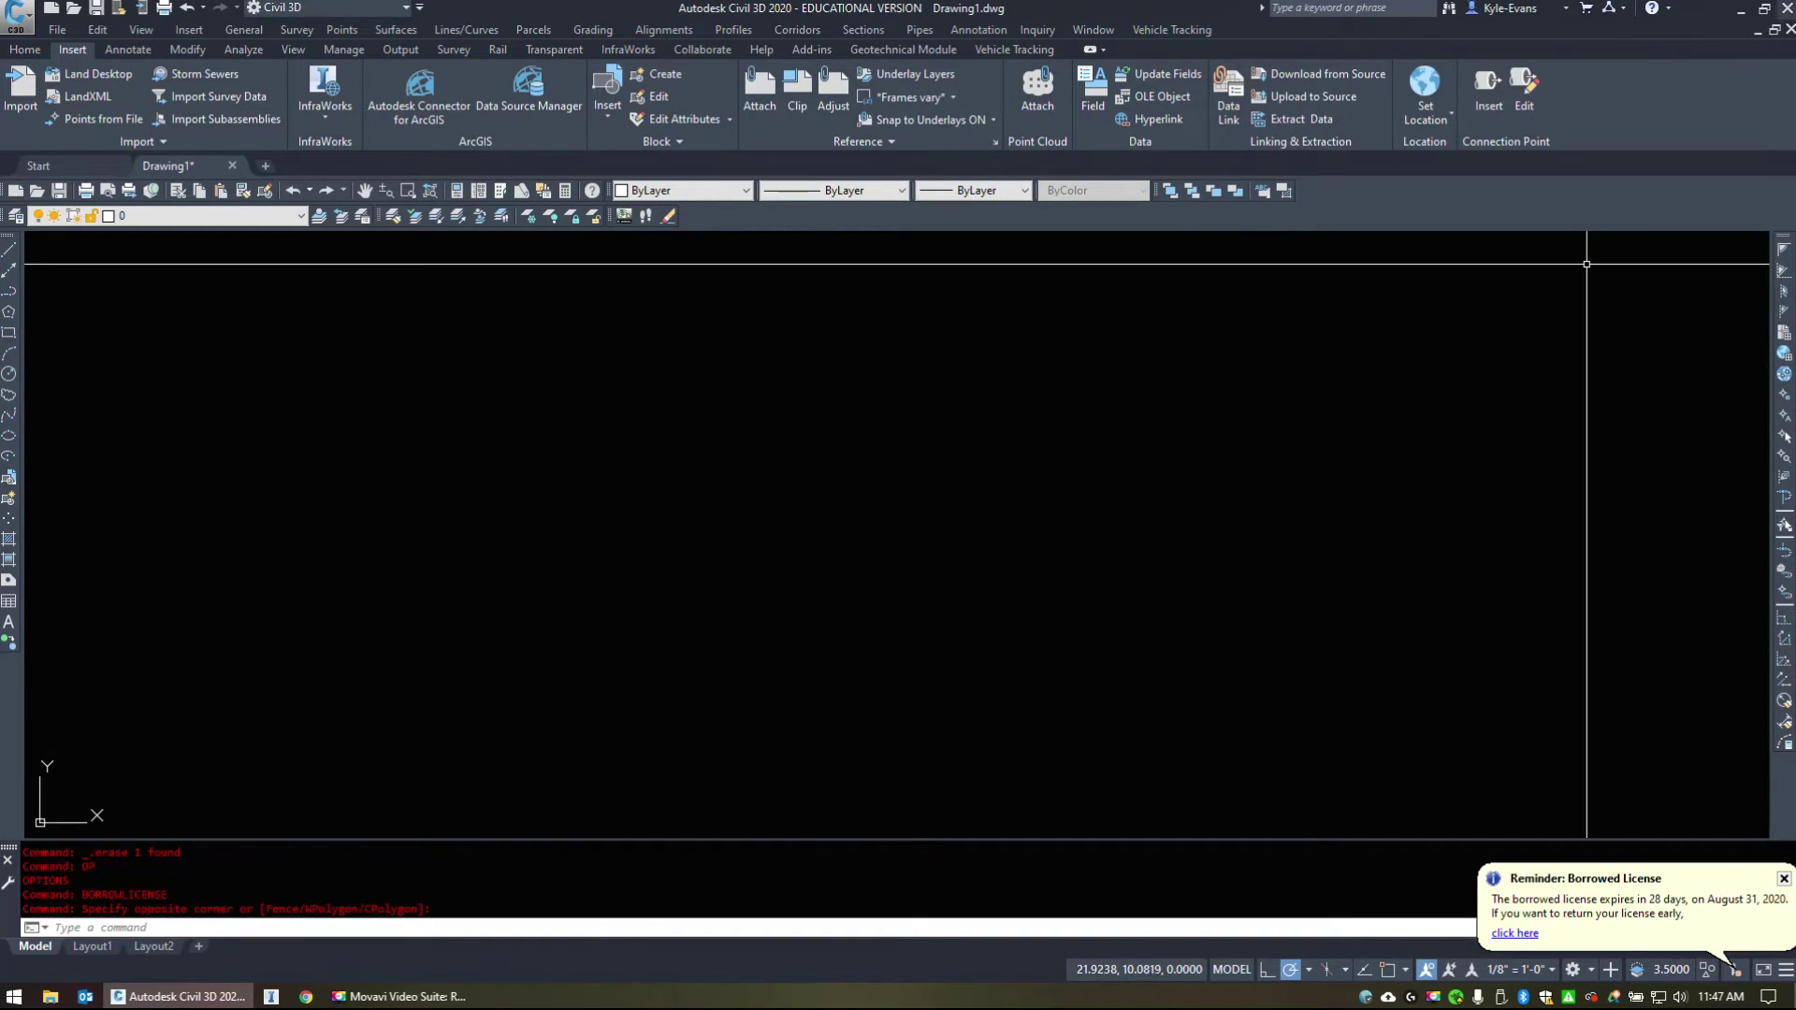
{"action": "left_click", "coordinate": [233, 166]}
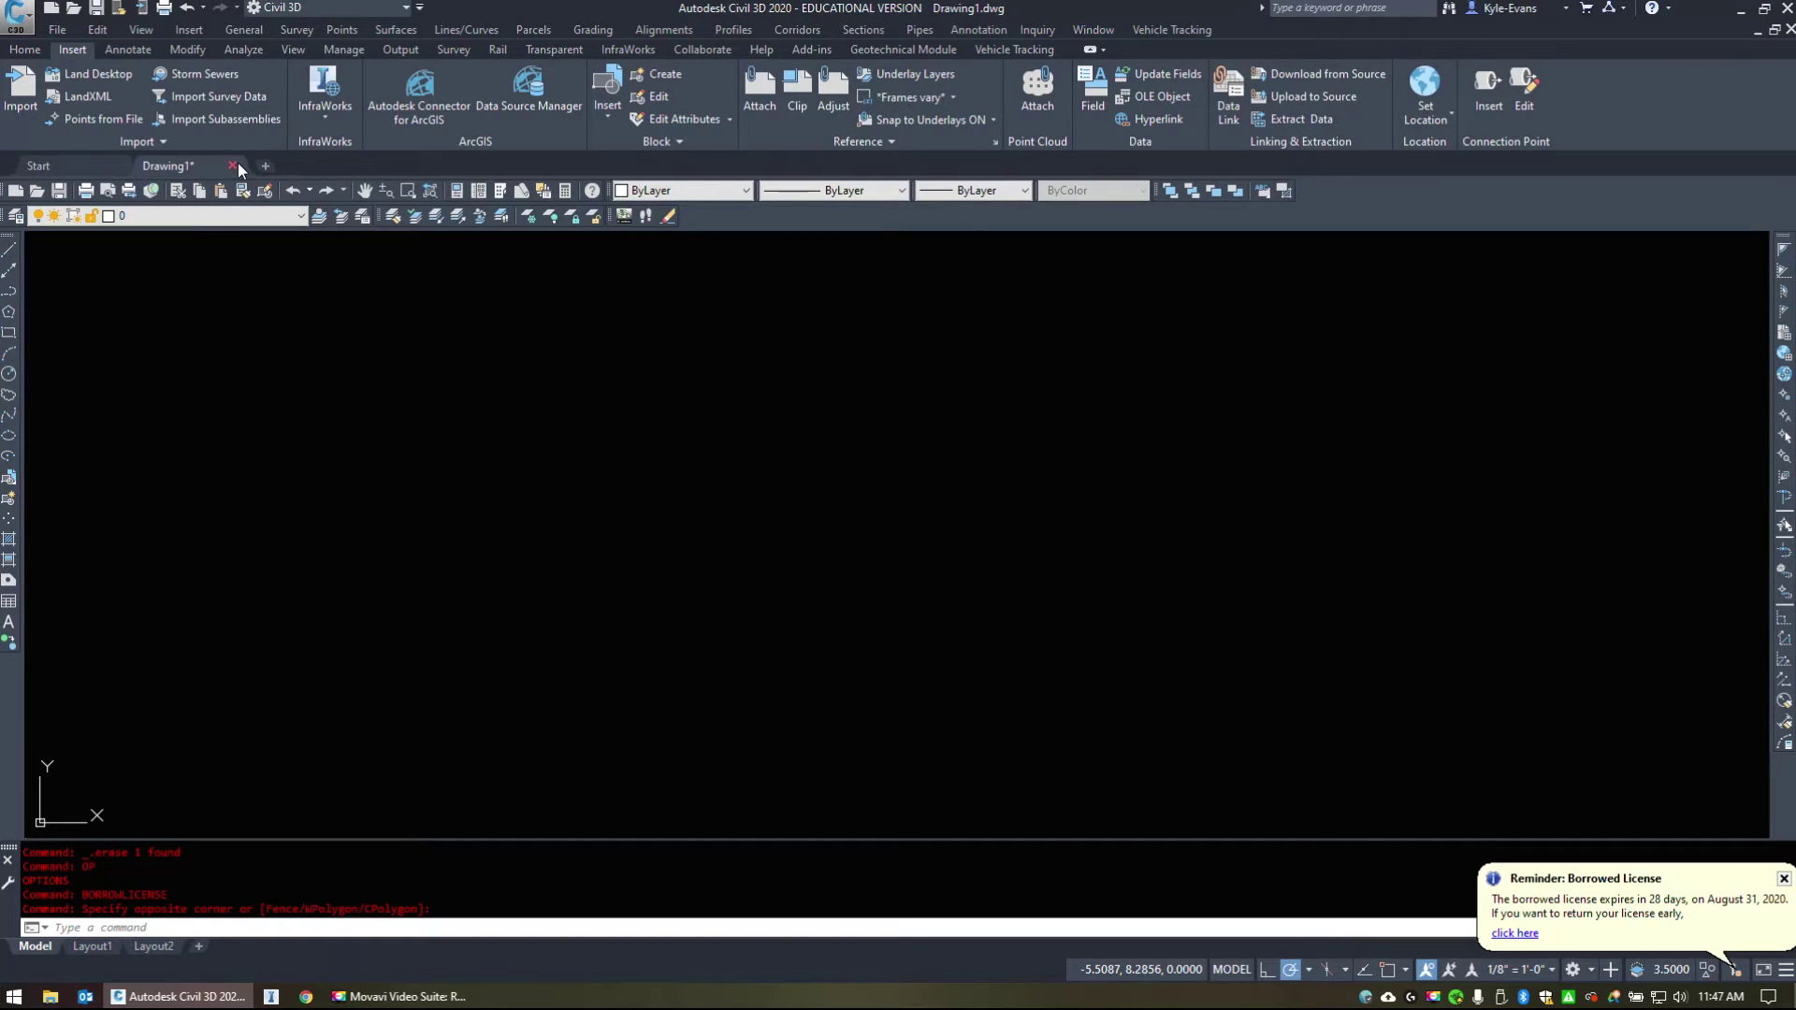
{"action": "left_click", "coordinate": [904, 539]}
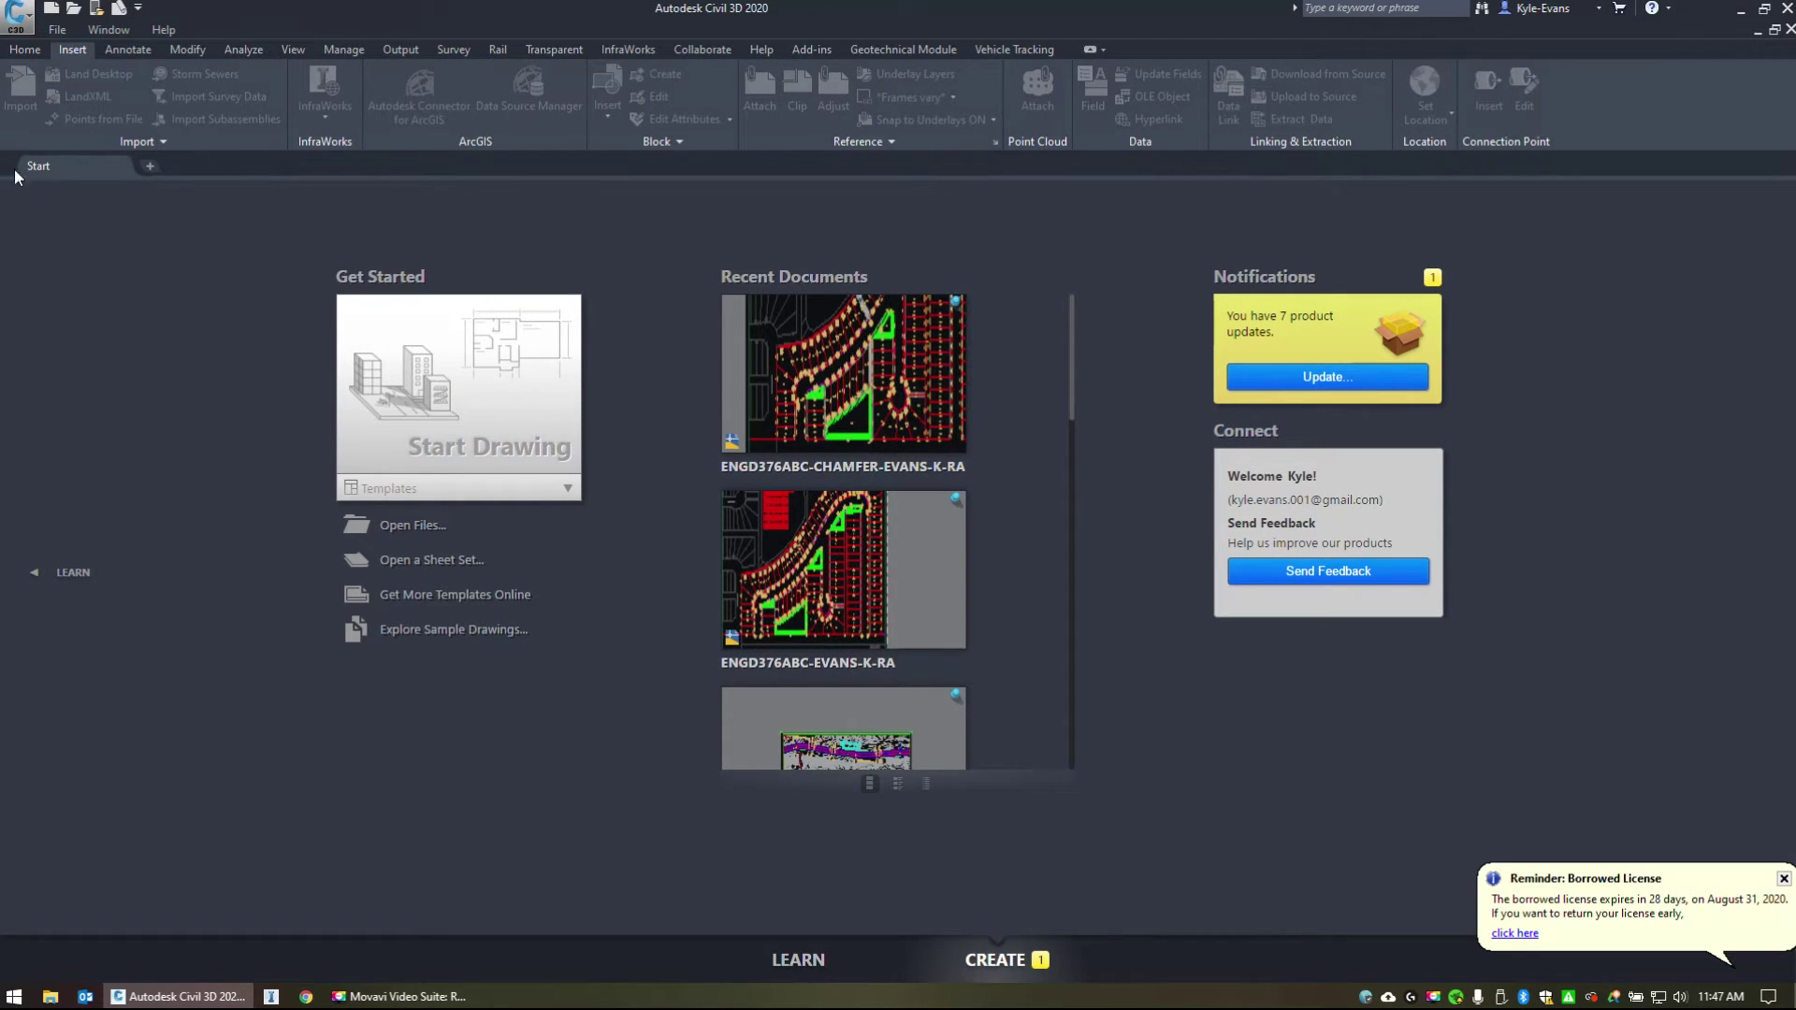
On the Start page, preview the Templates list and Open Files browser, cancelling both.
{"action": "left_click", "coordinate": [555, 490]}
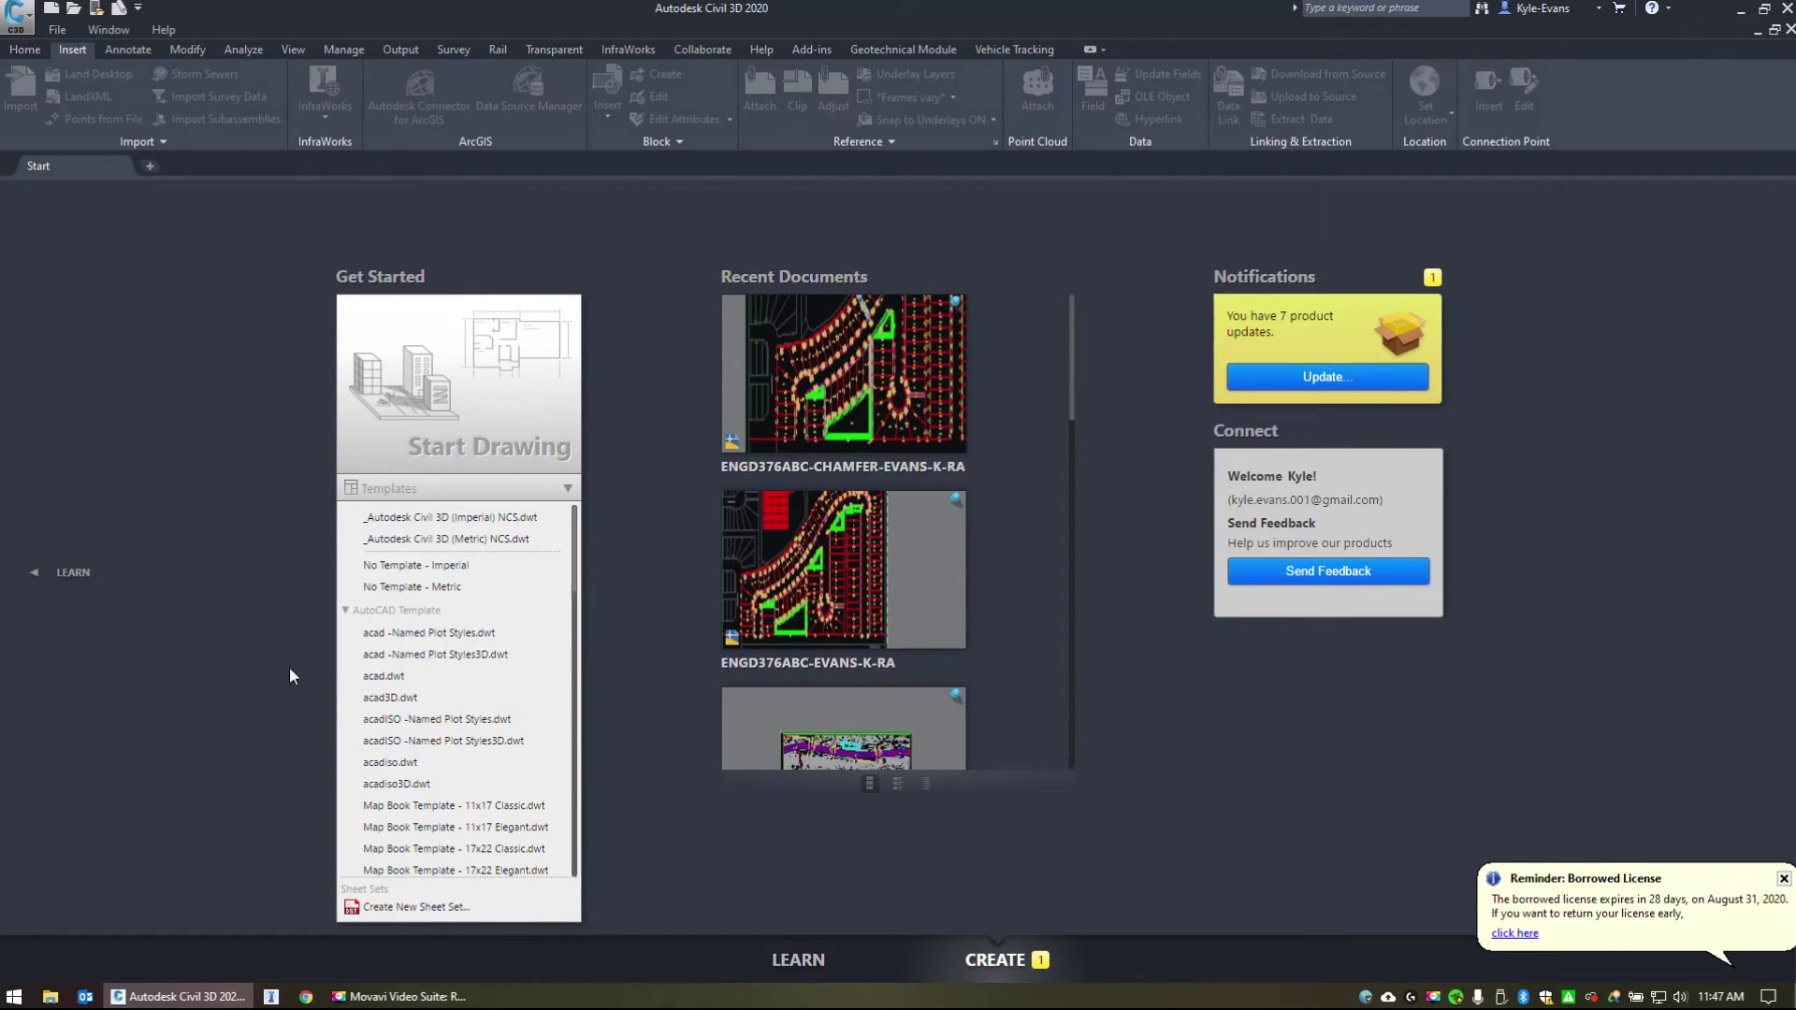
{"action": "left_click", "coordinate": [253, 476]}
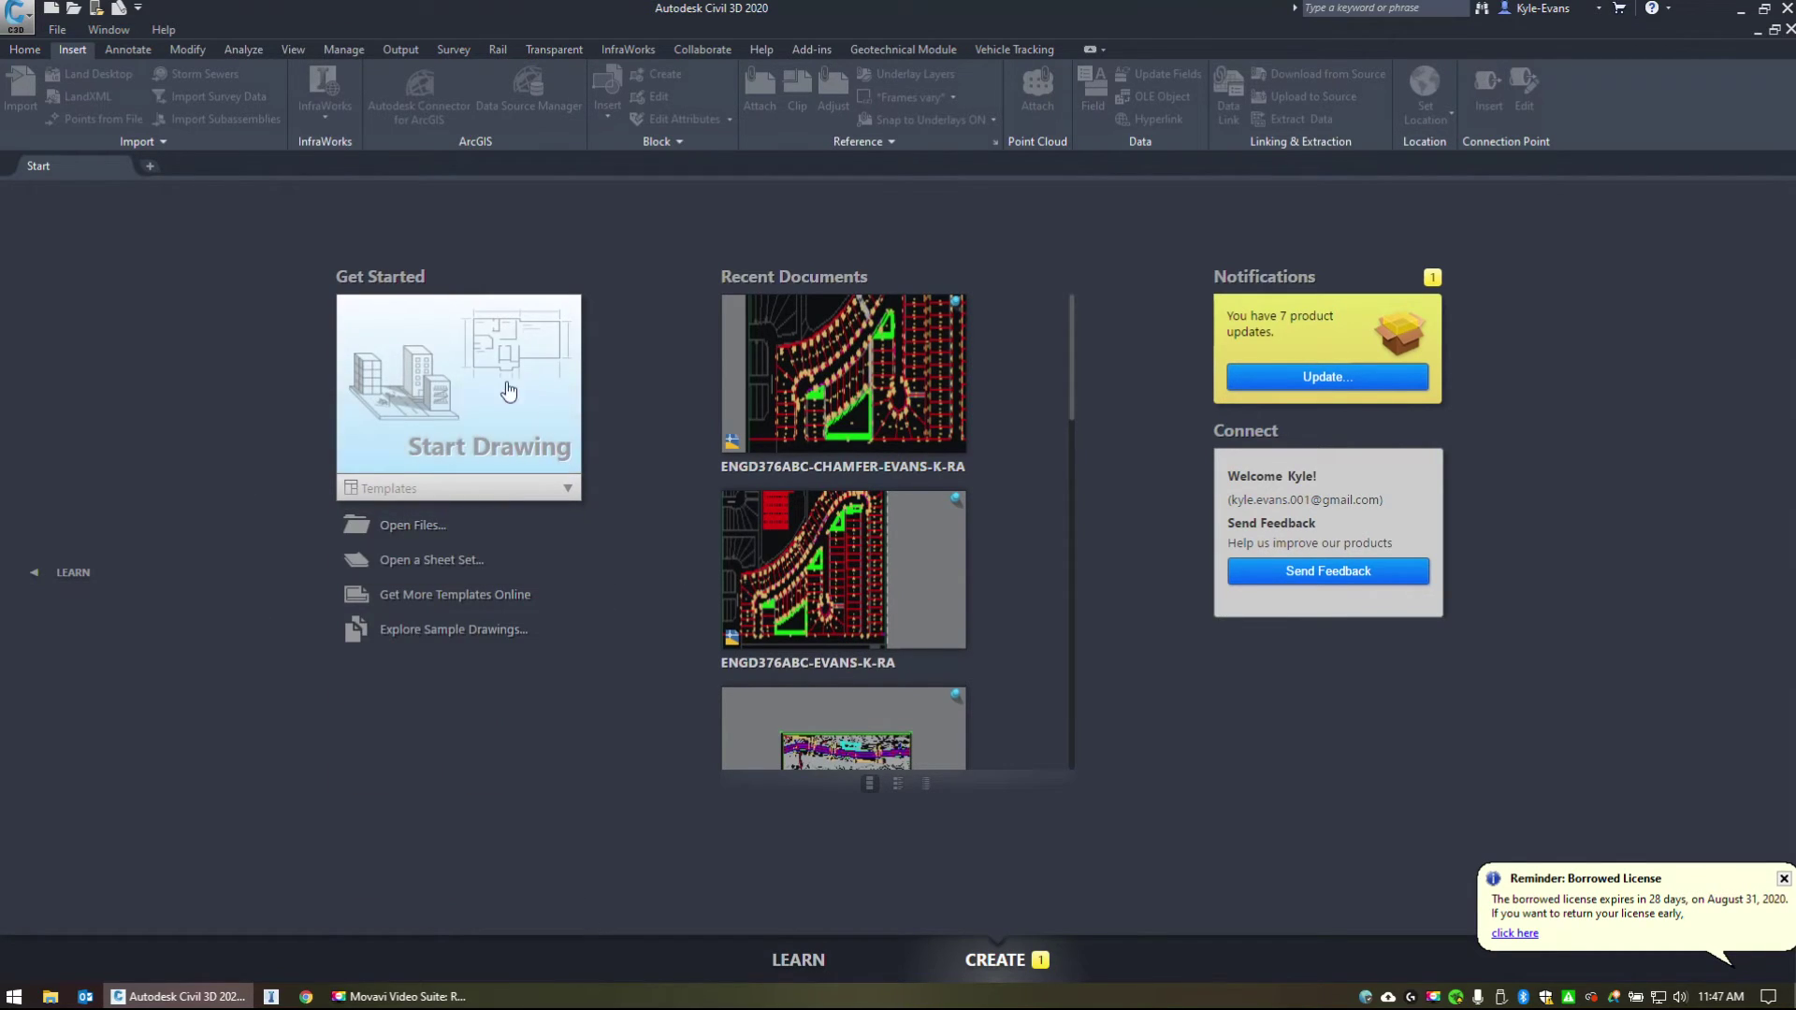
{"action": "left_click", "coordinate": [426, 529]}
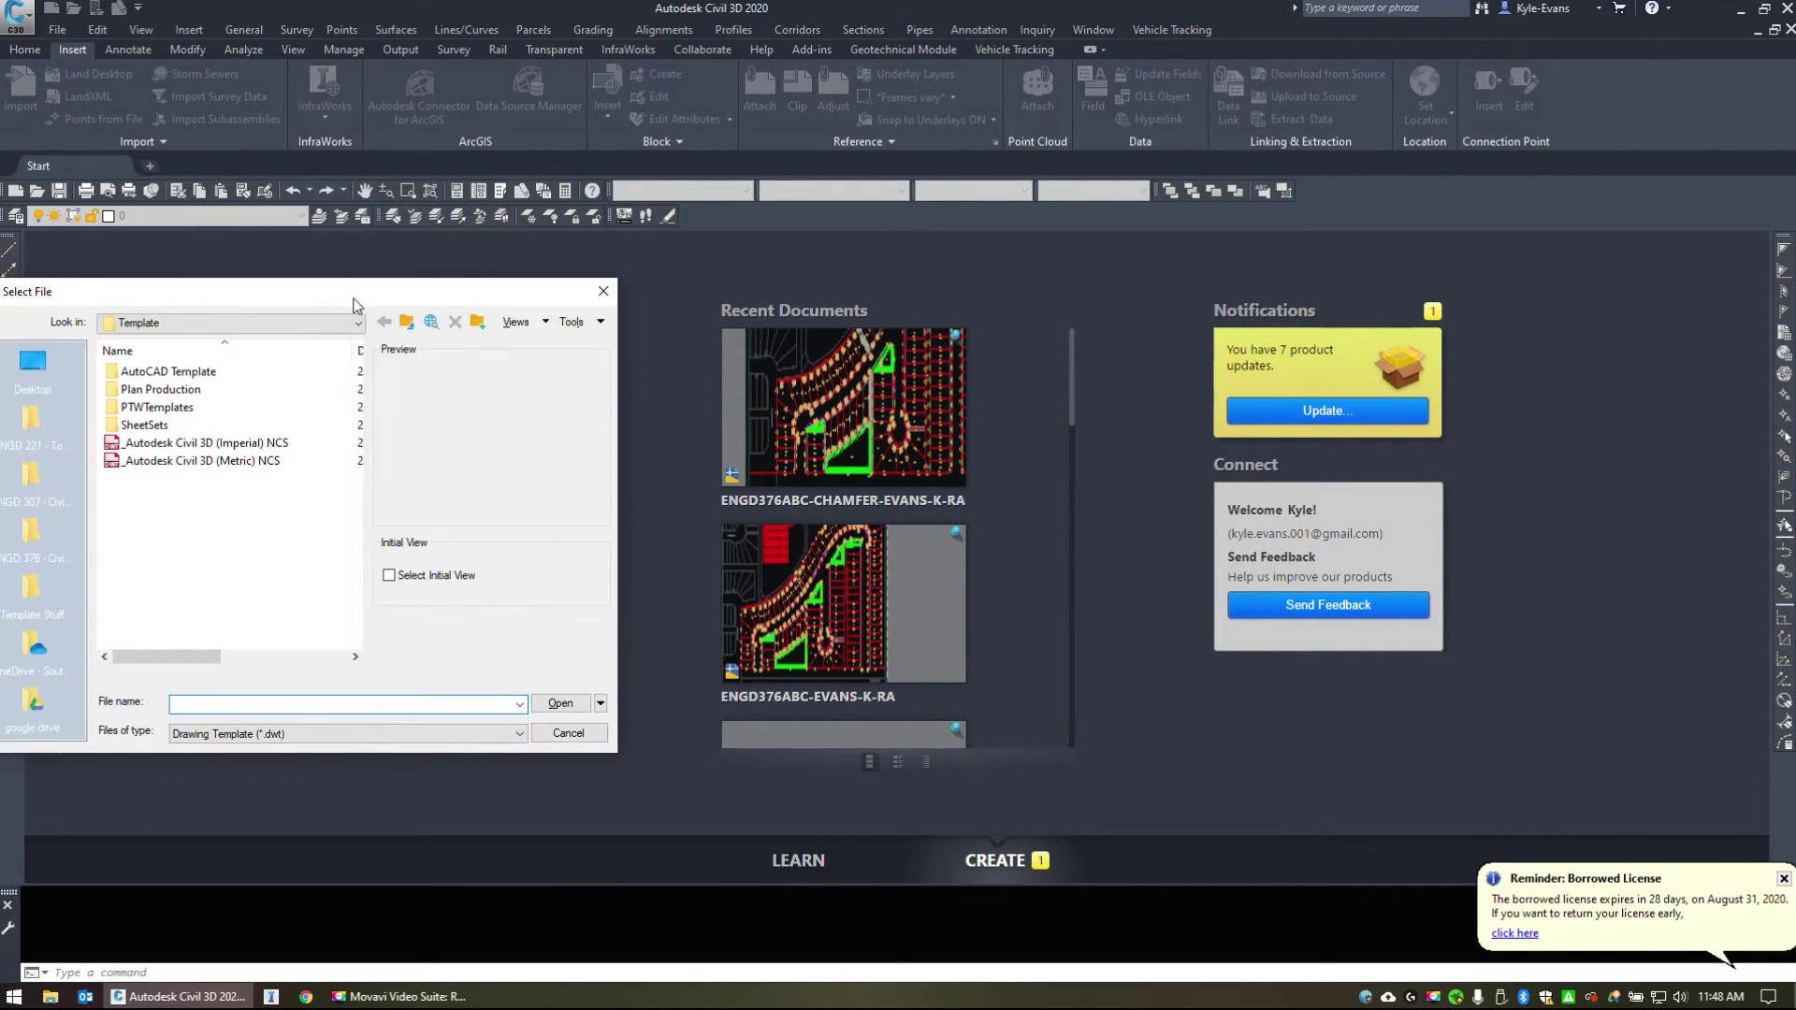
{"action": "left_click", "coordinate": [602, 292]}
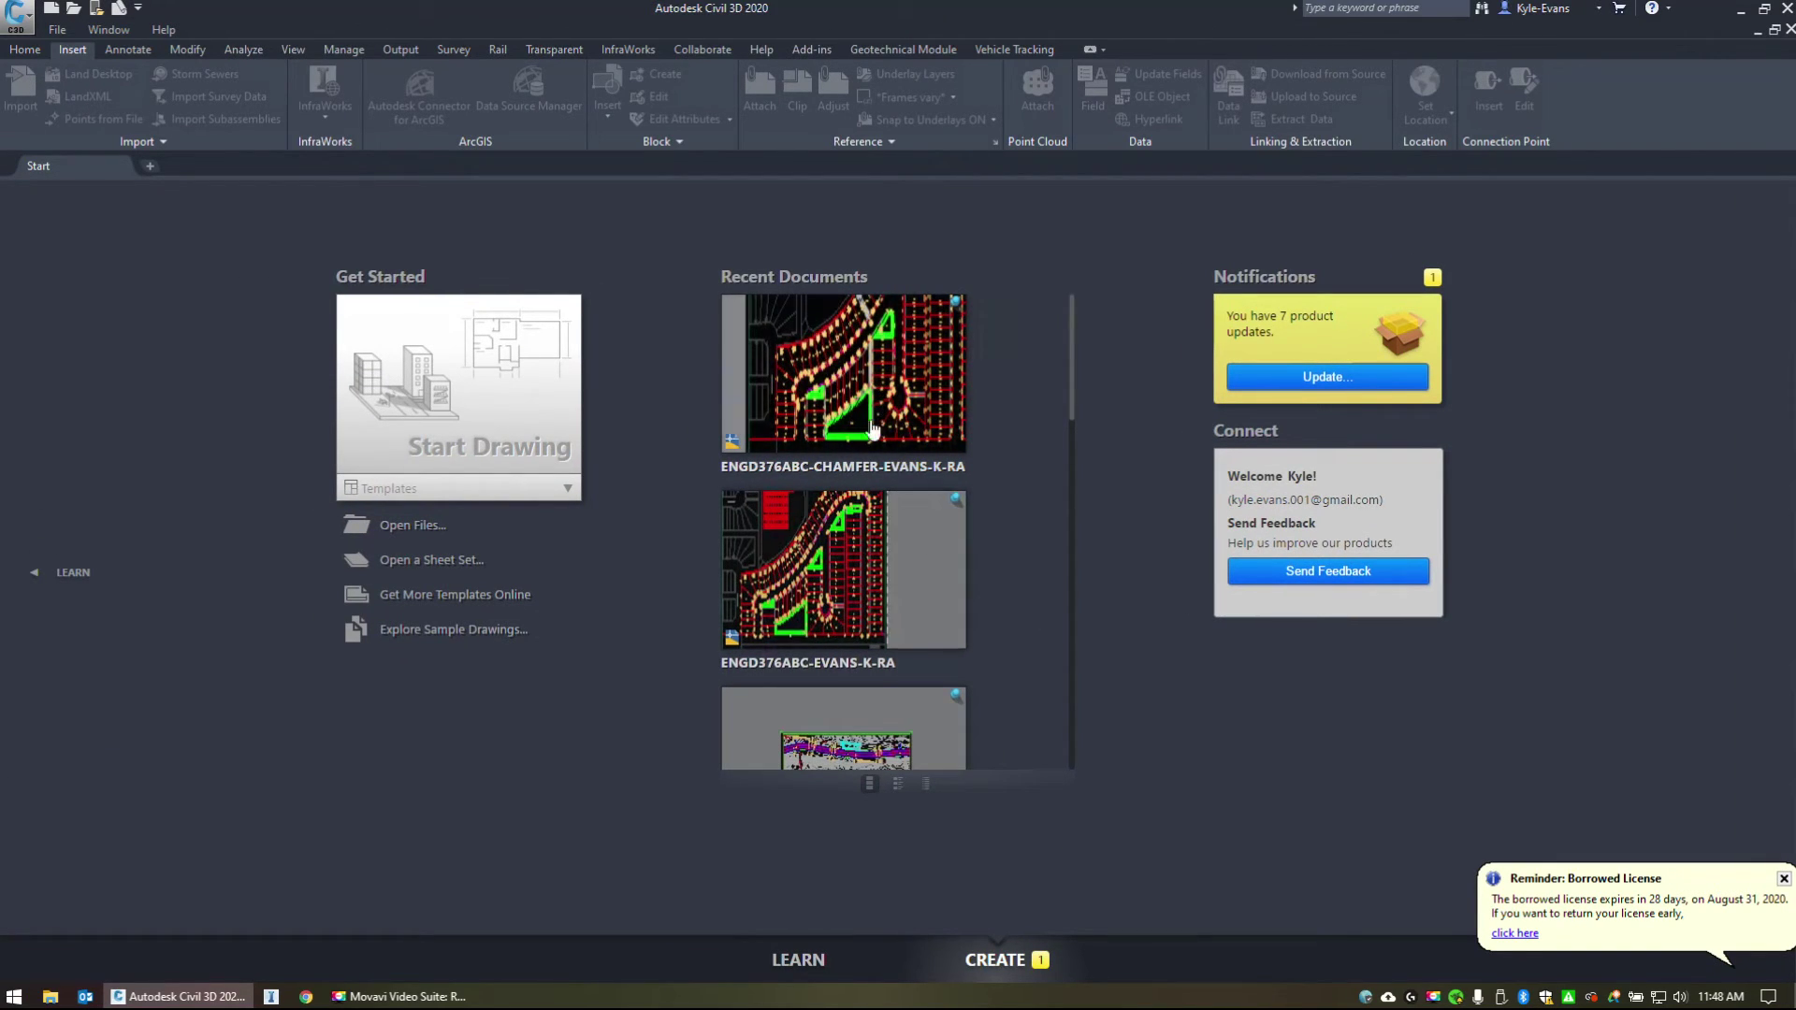
{"action": "scroll", "coordinate": [765, 724], "scroll_direction": "down", "scroll_amount": 4}
{"action": "scroll", "coordinate": [856, 502], "scroll_direction": "down", "scroll_amount": 2}
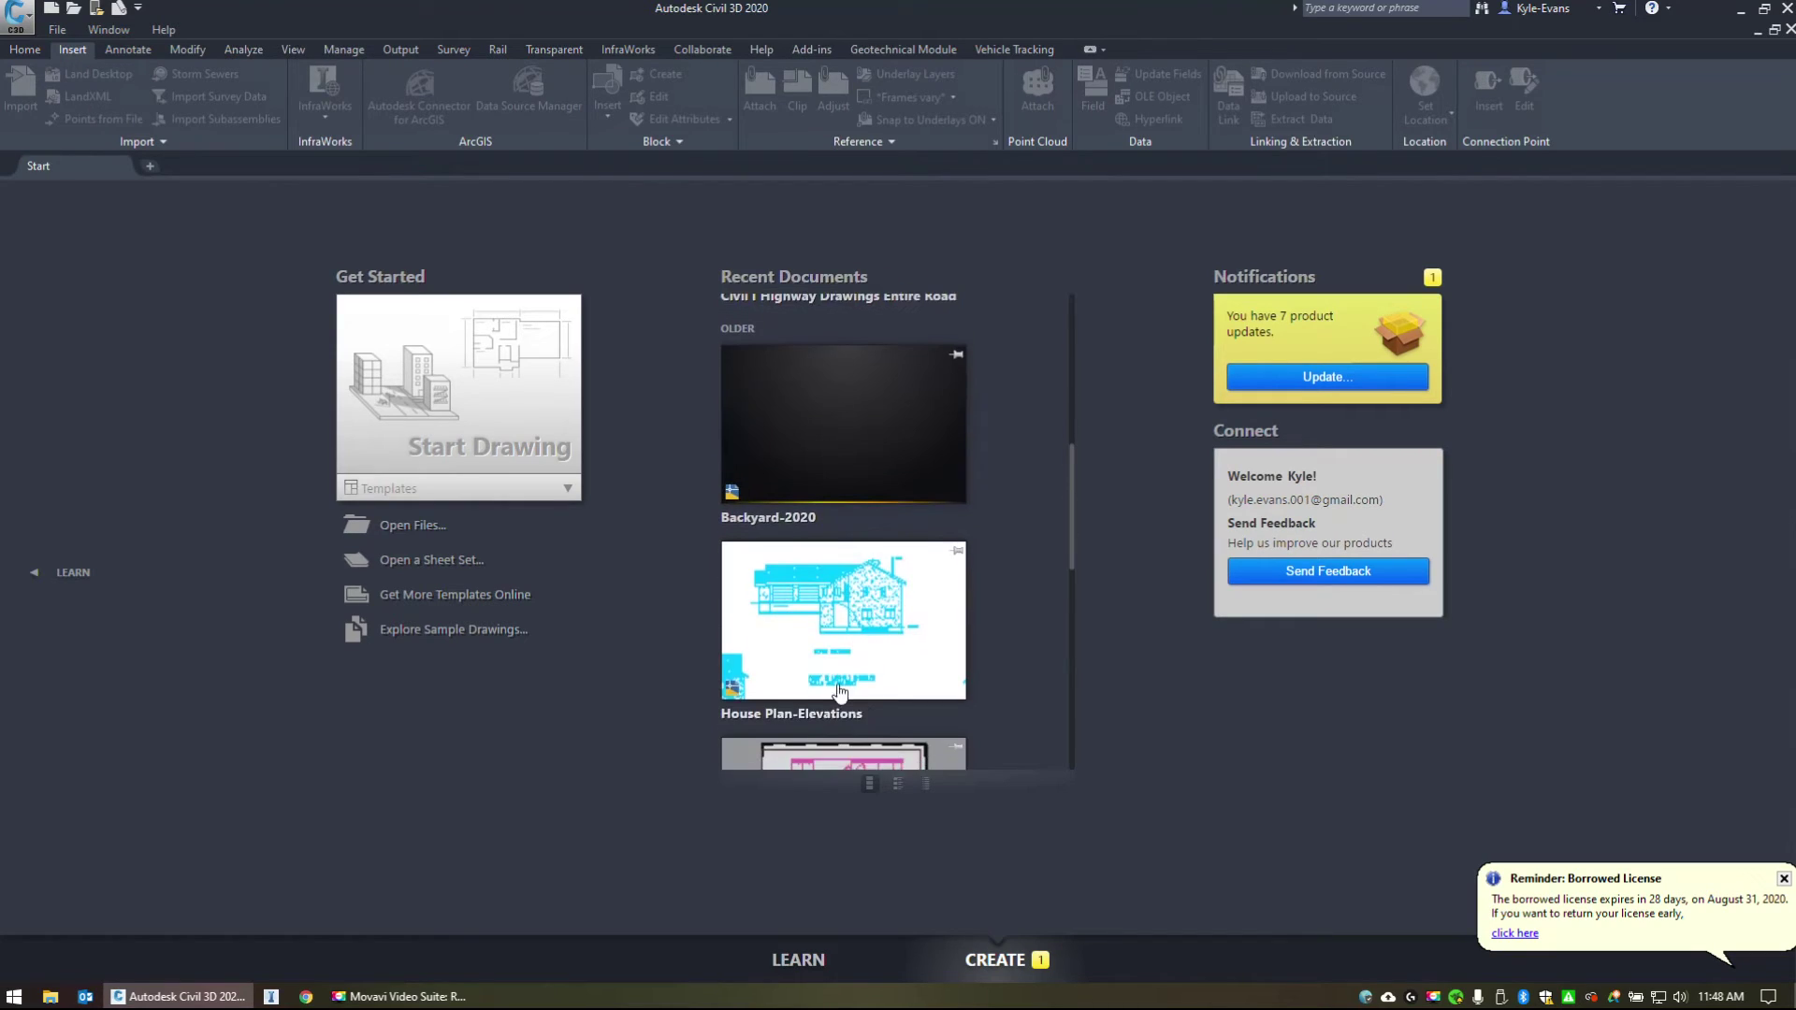
{"action": "scroll", "coordinate": [936, 393], "scroll_direction": "up", "scroll_amount": 7}
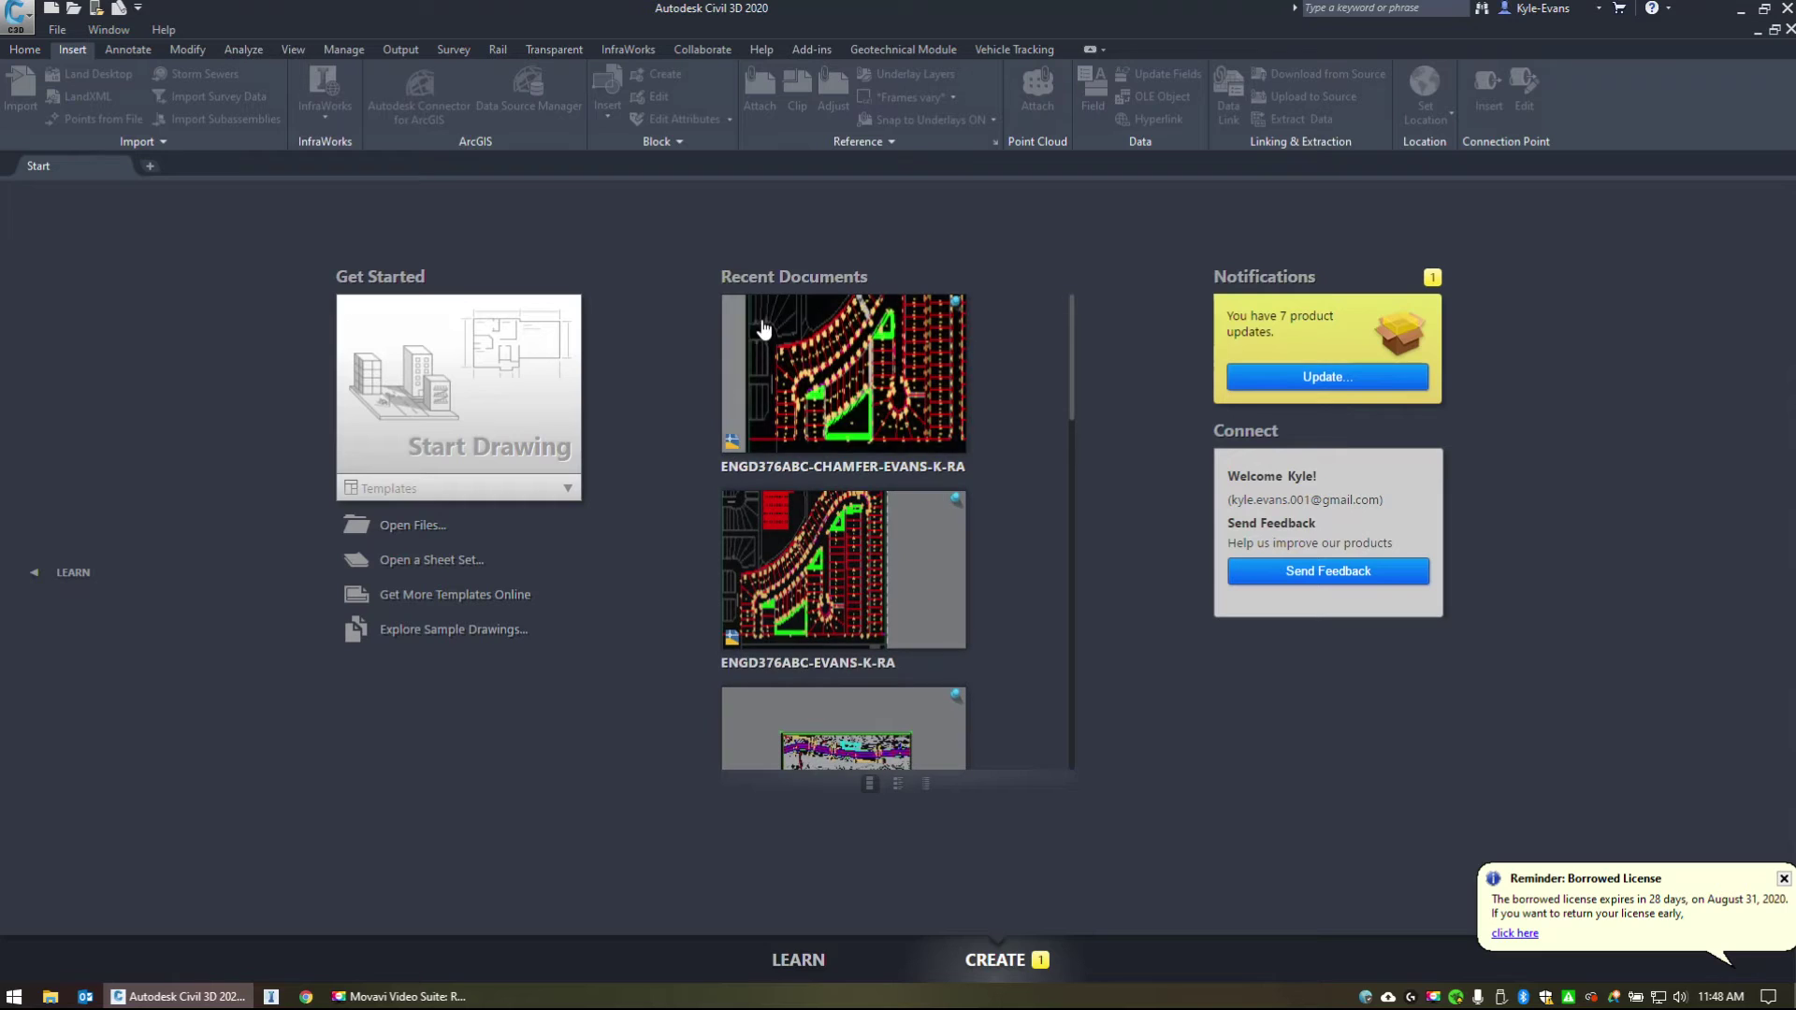
Switch Recent Documents to the plain text list view and dismiss the borrowed-license reminder.
{"action": "left_click", "coordinate": [897, 784]}
{"action": "left_click", "coordinate": [924, 785]}
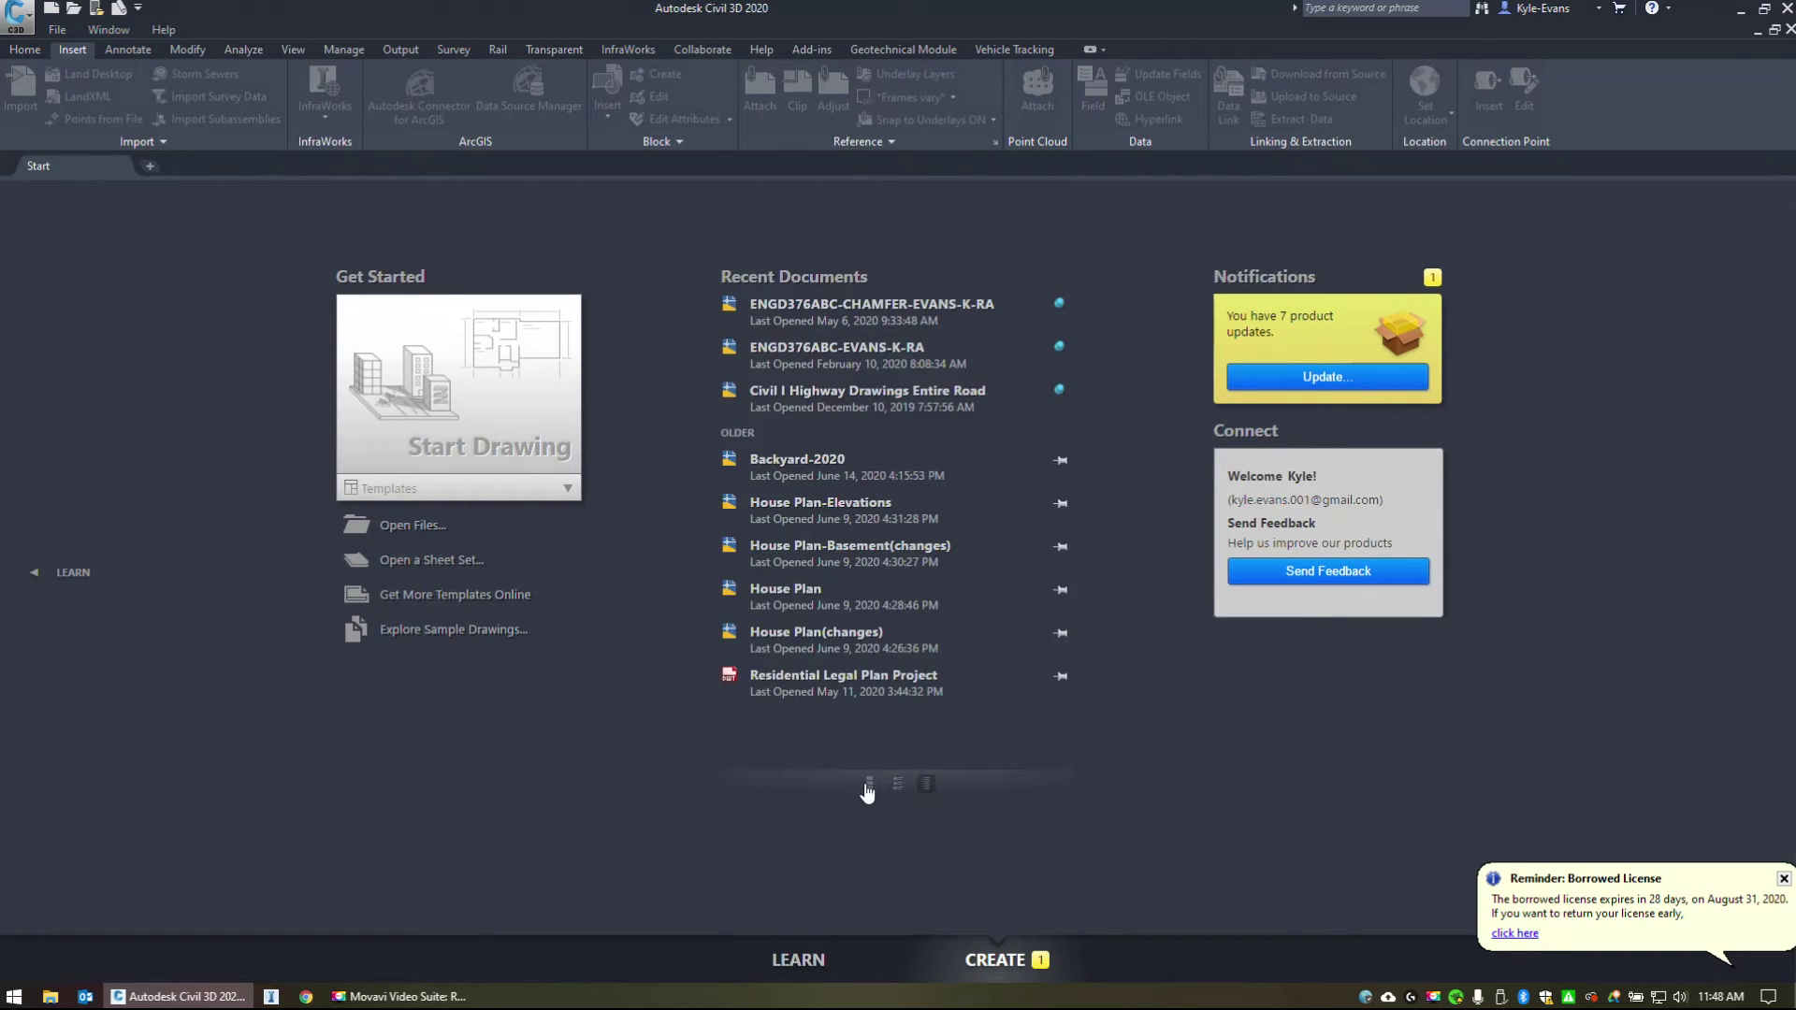
{"action": "left_click", "coordinate": [898, 785]}
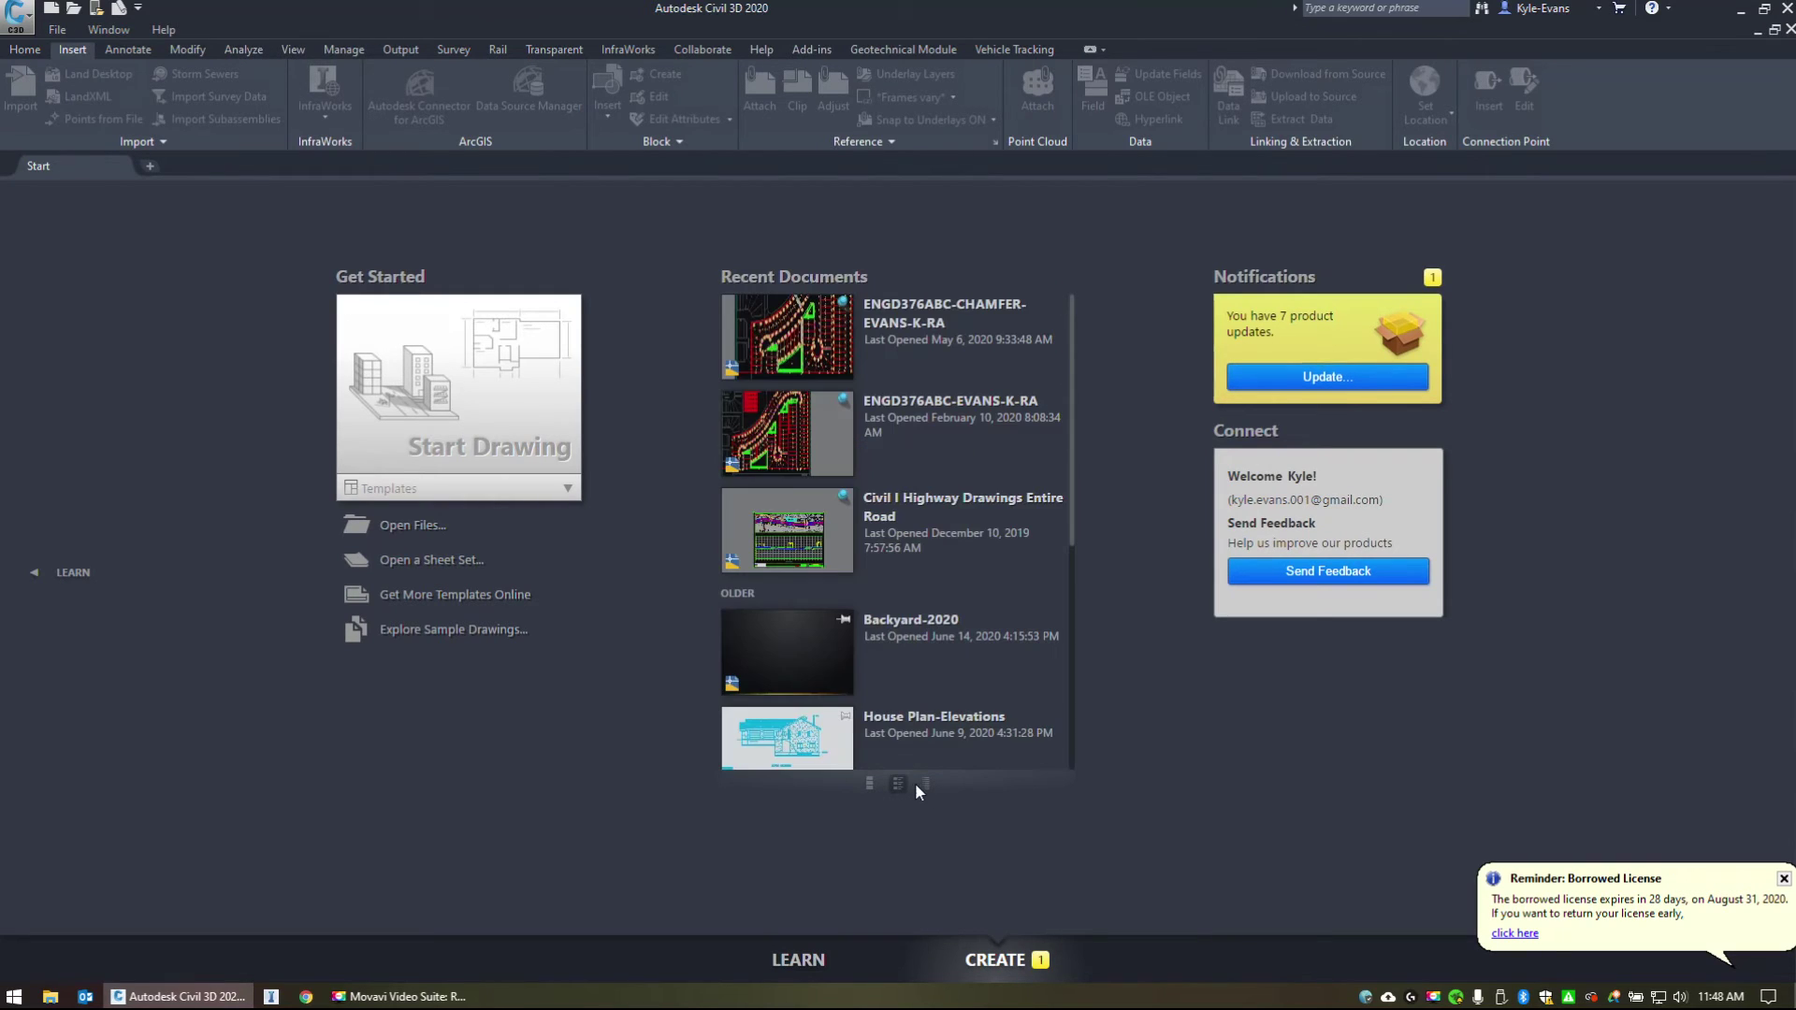
{"action": "left_click", "coordinate": [924, 785]}
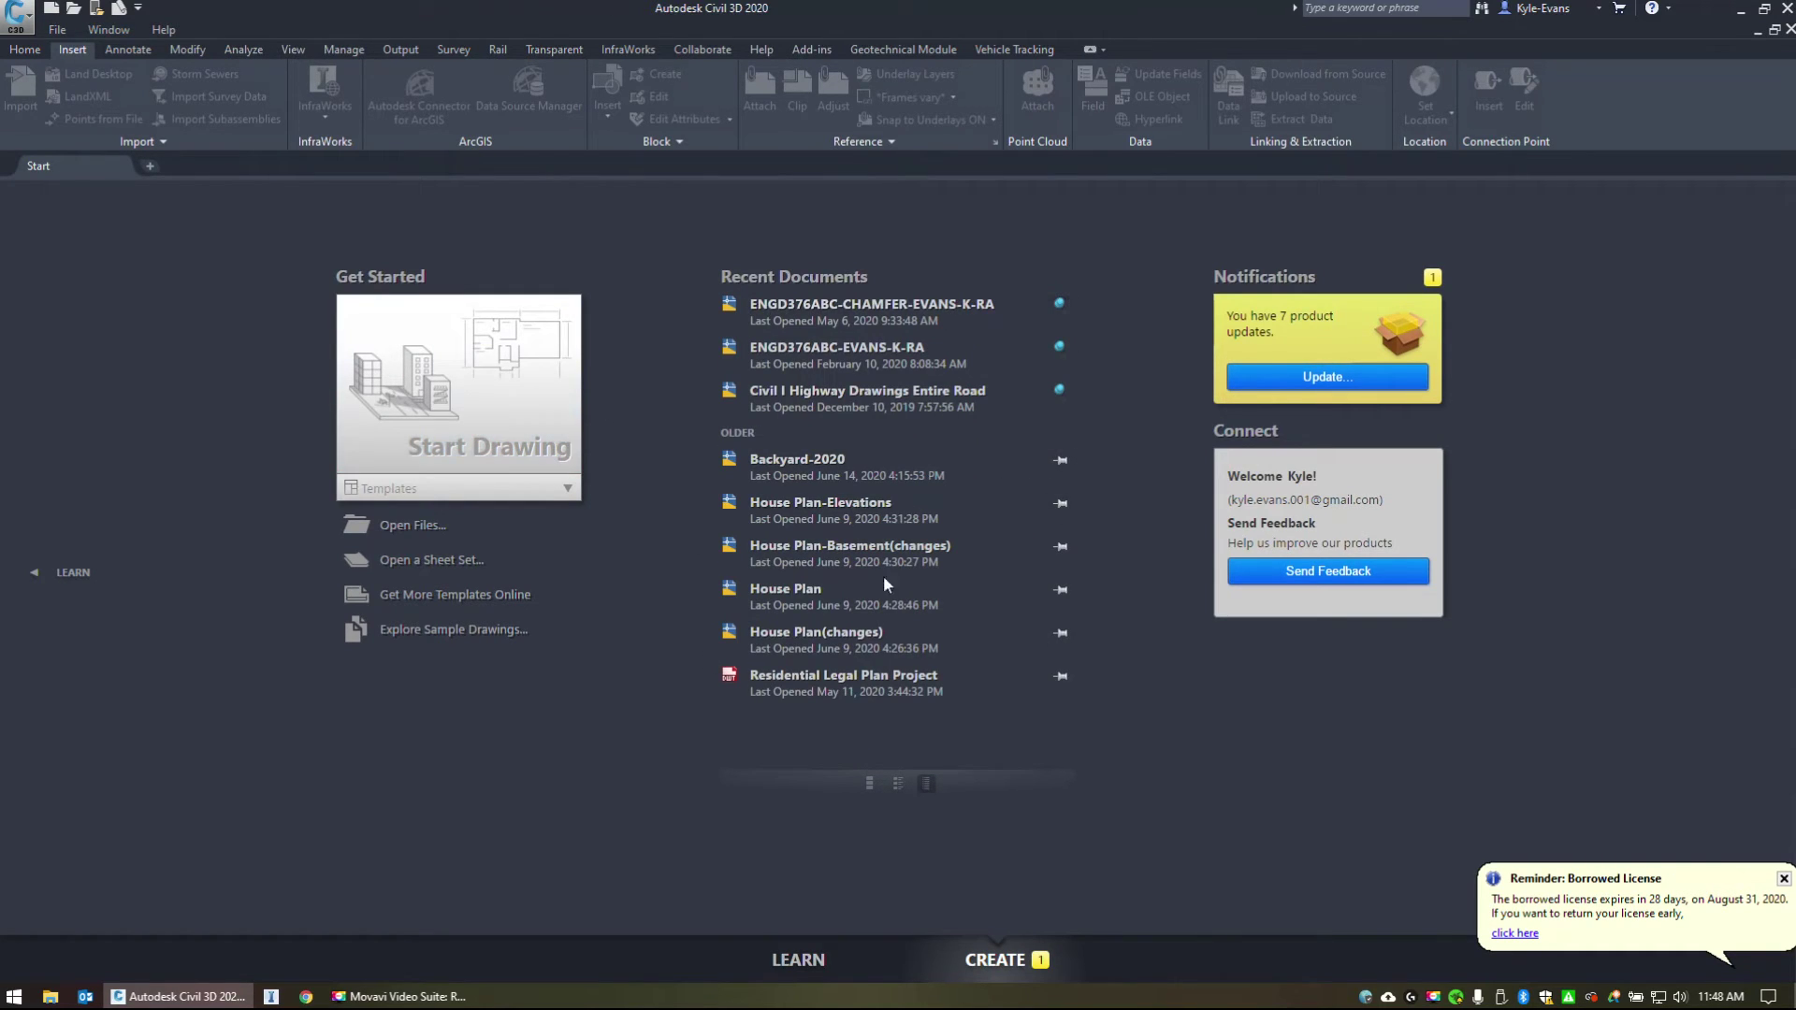
{"action": "left_click", "coordinate": [1787, 881]}
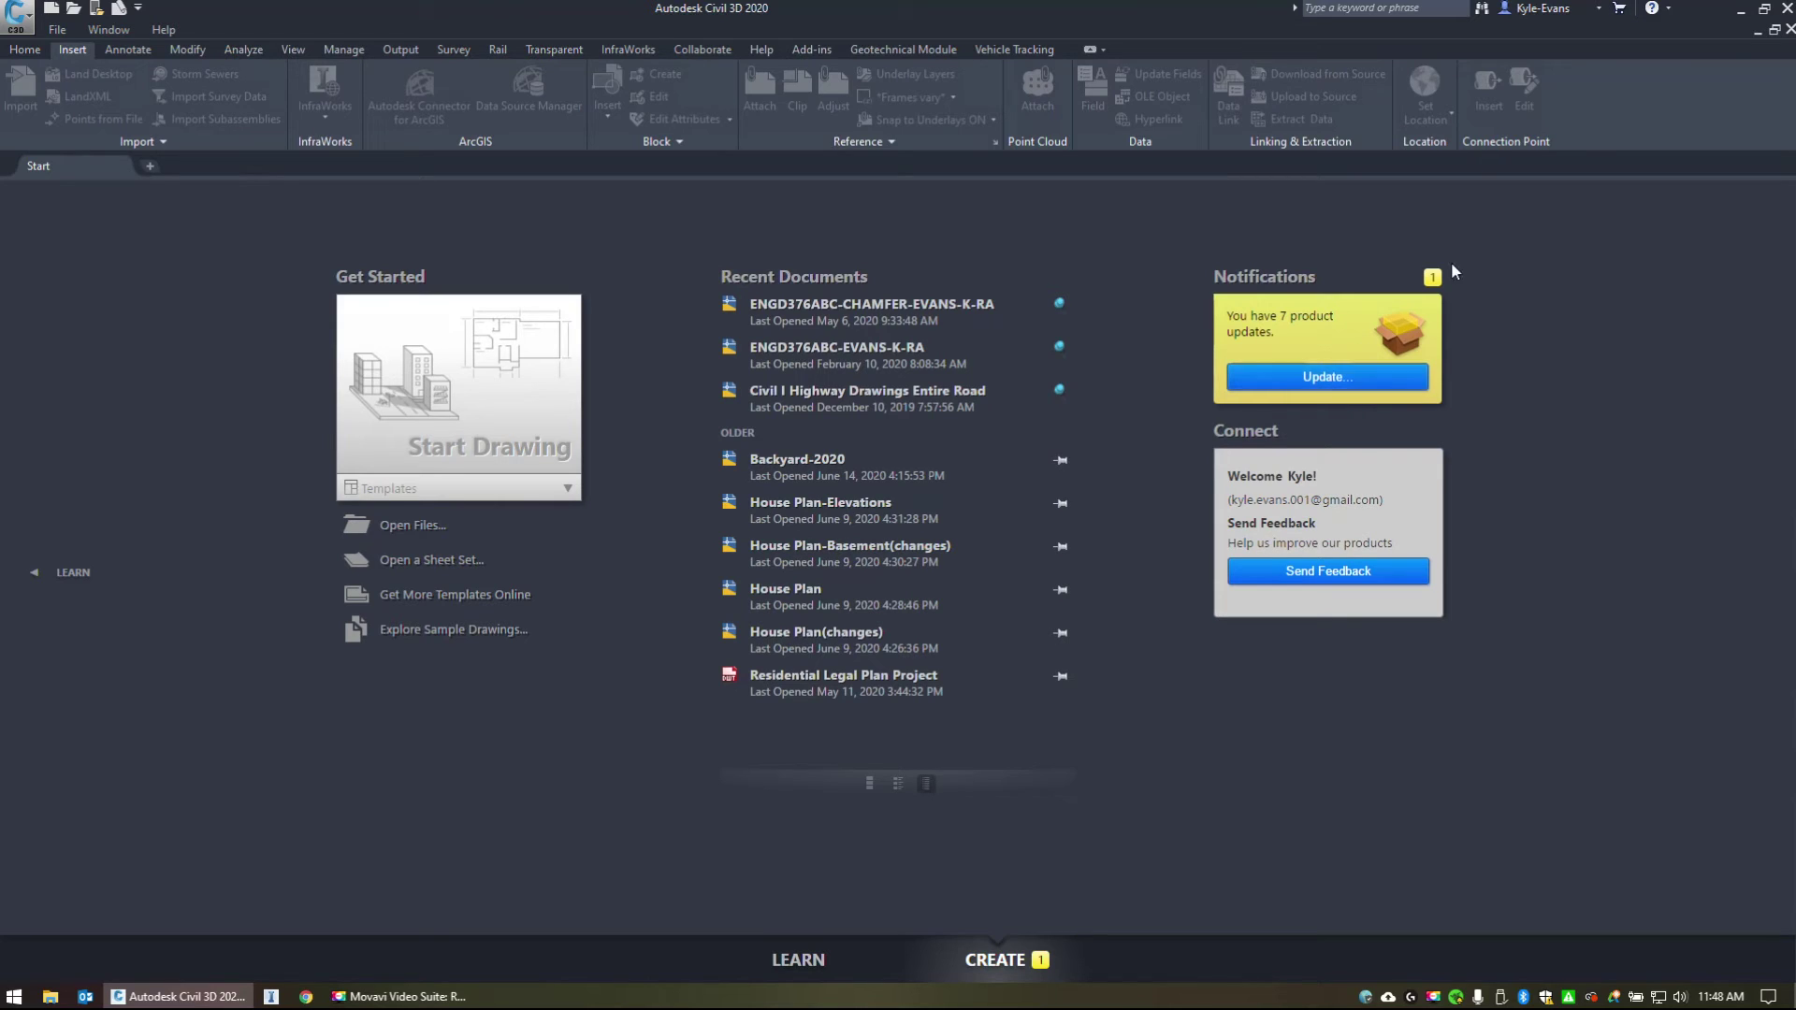
Close Civil 3D and launch the Autodesk Desktop App from its tray icon.
{"action": "left_click", "coordinate": [1788, 11]}
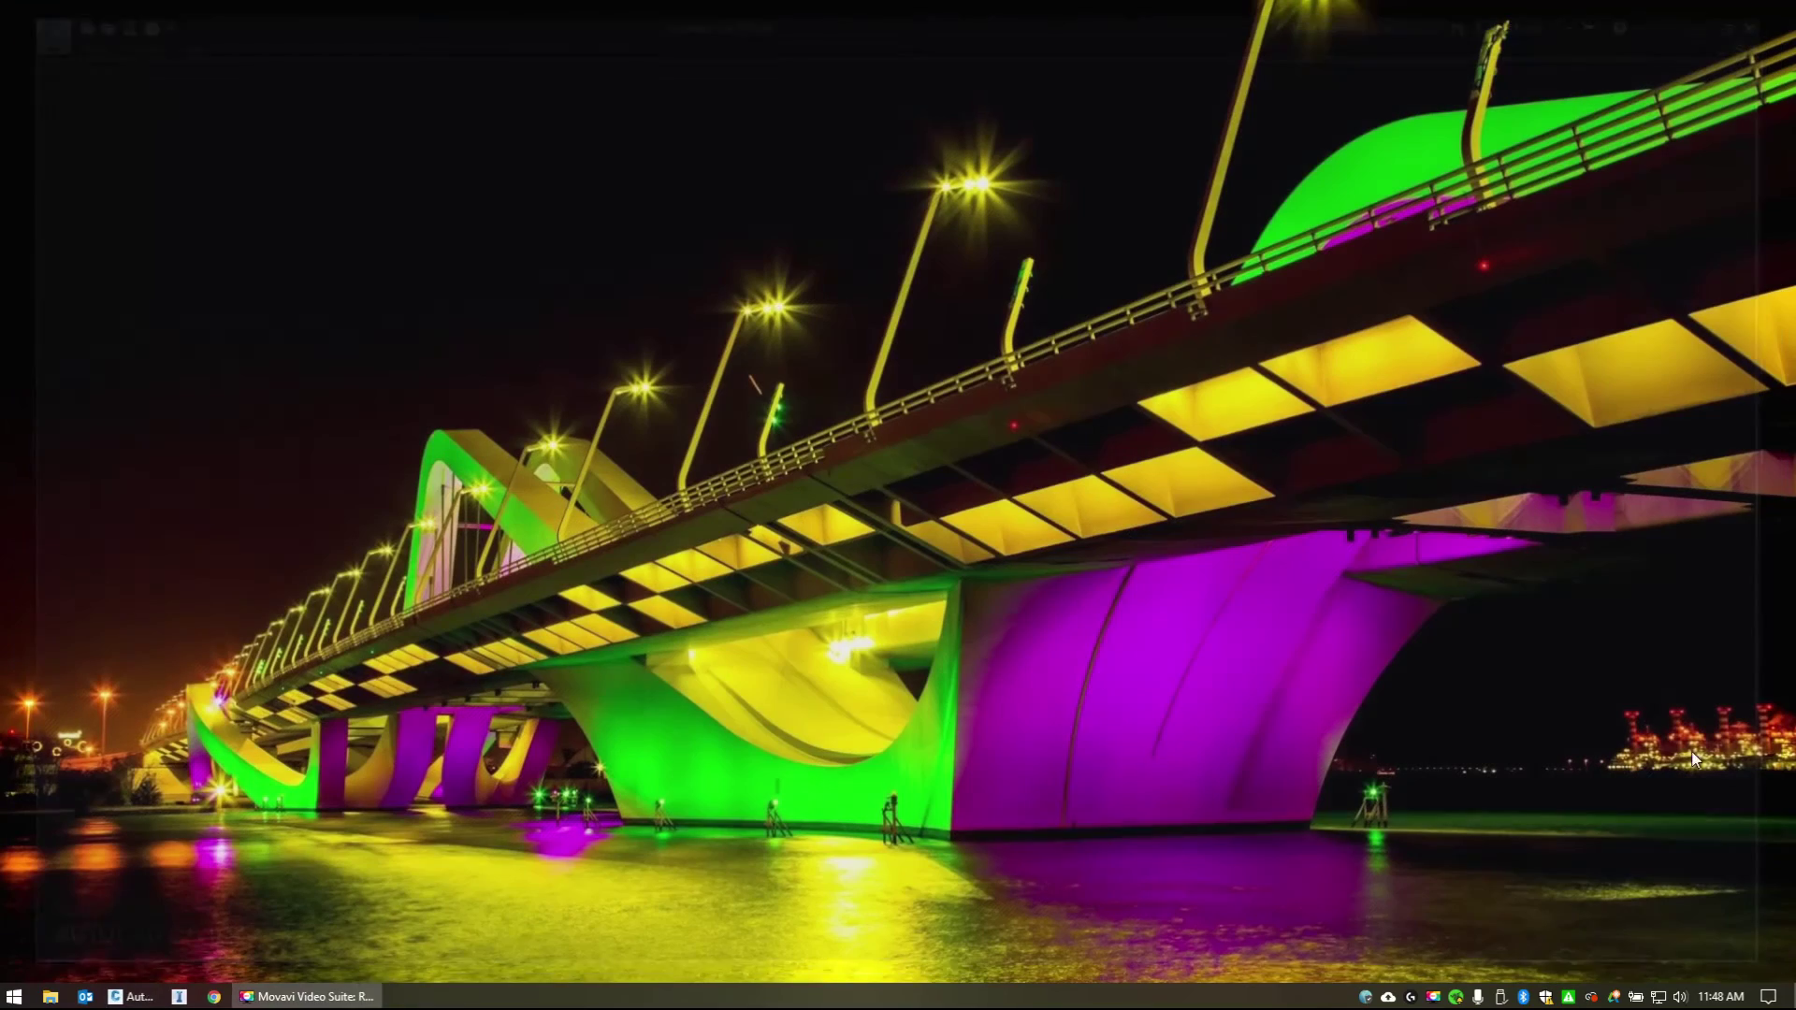
{"action": "right_click", "coordinate": [1611, 997]}
{"action": "left_click", "coordinate": [1596, 966]}
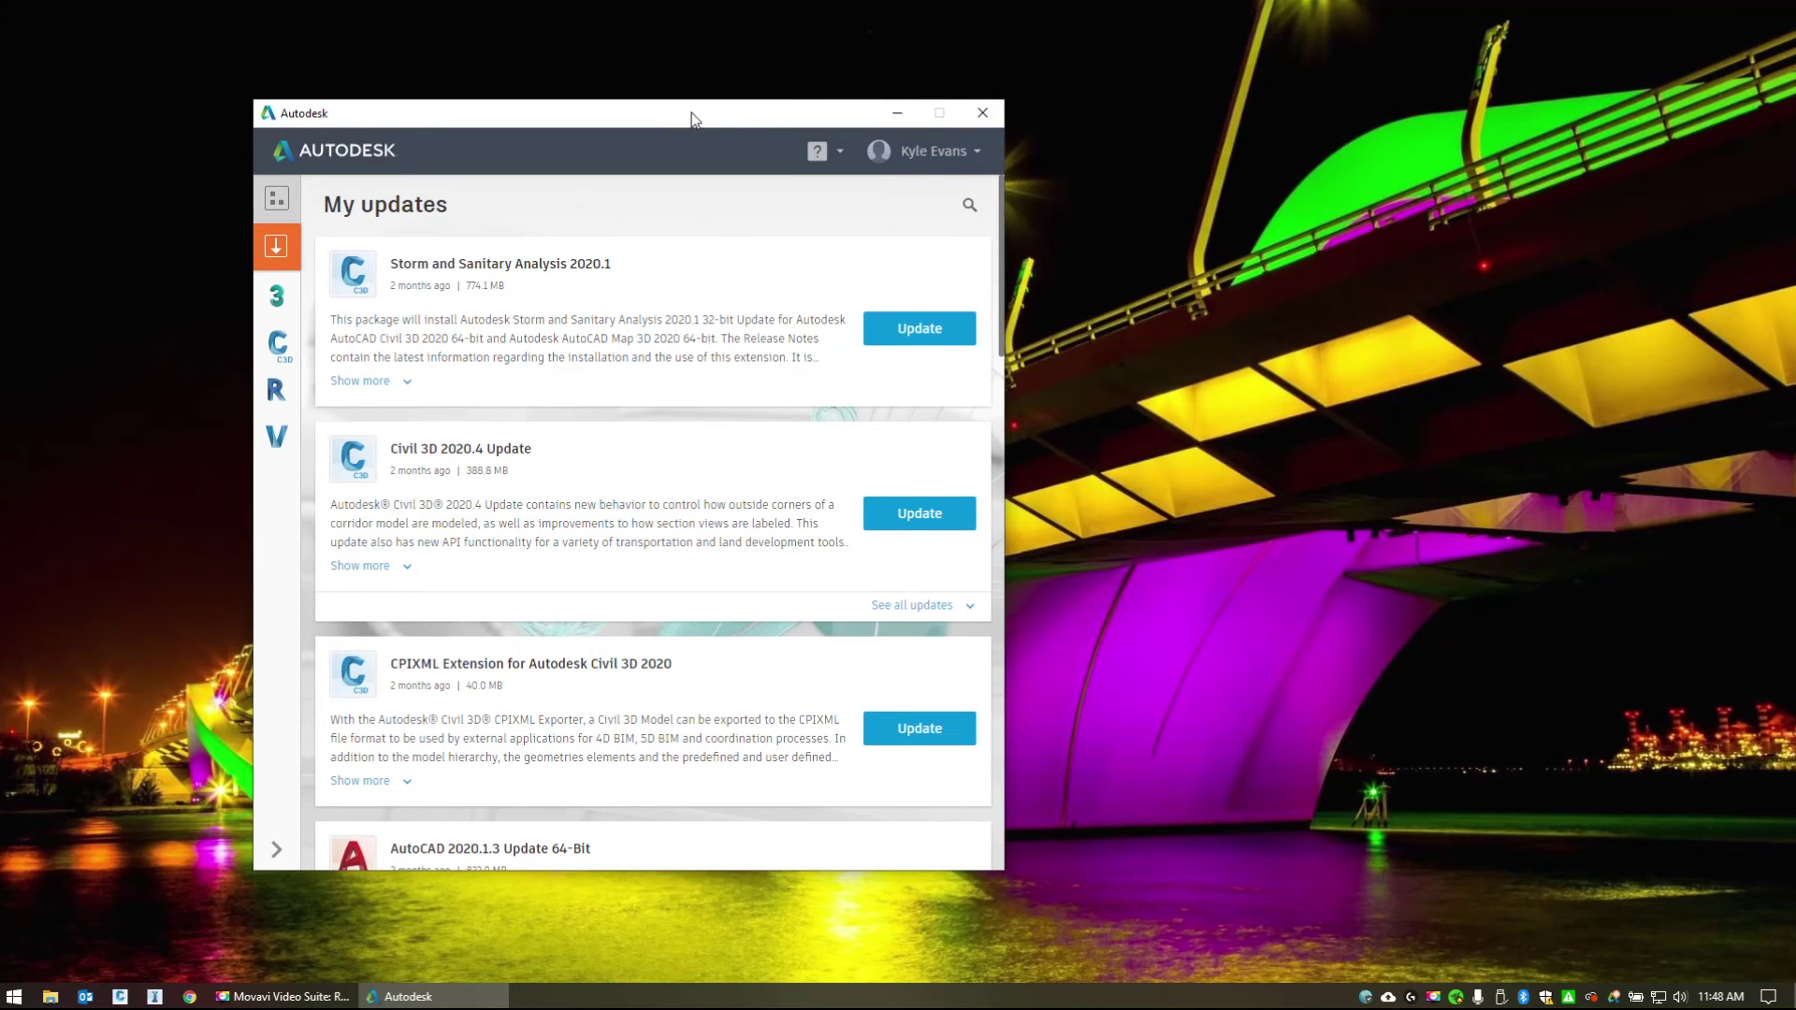
Glance at products and tools, then scroll My updates, including Civil 3D 2020.4 Update.
{"action": "left_click", "coordinate": [472, 202]}
{"action": "left_click", "coordinate": [473, 250]}
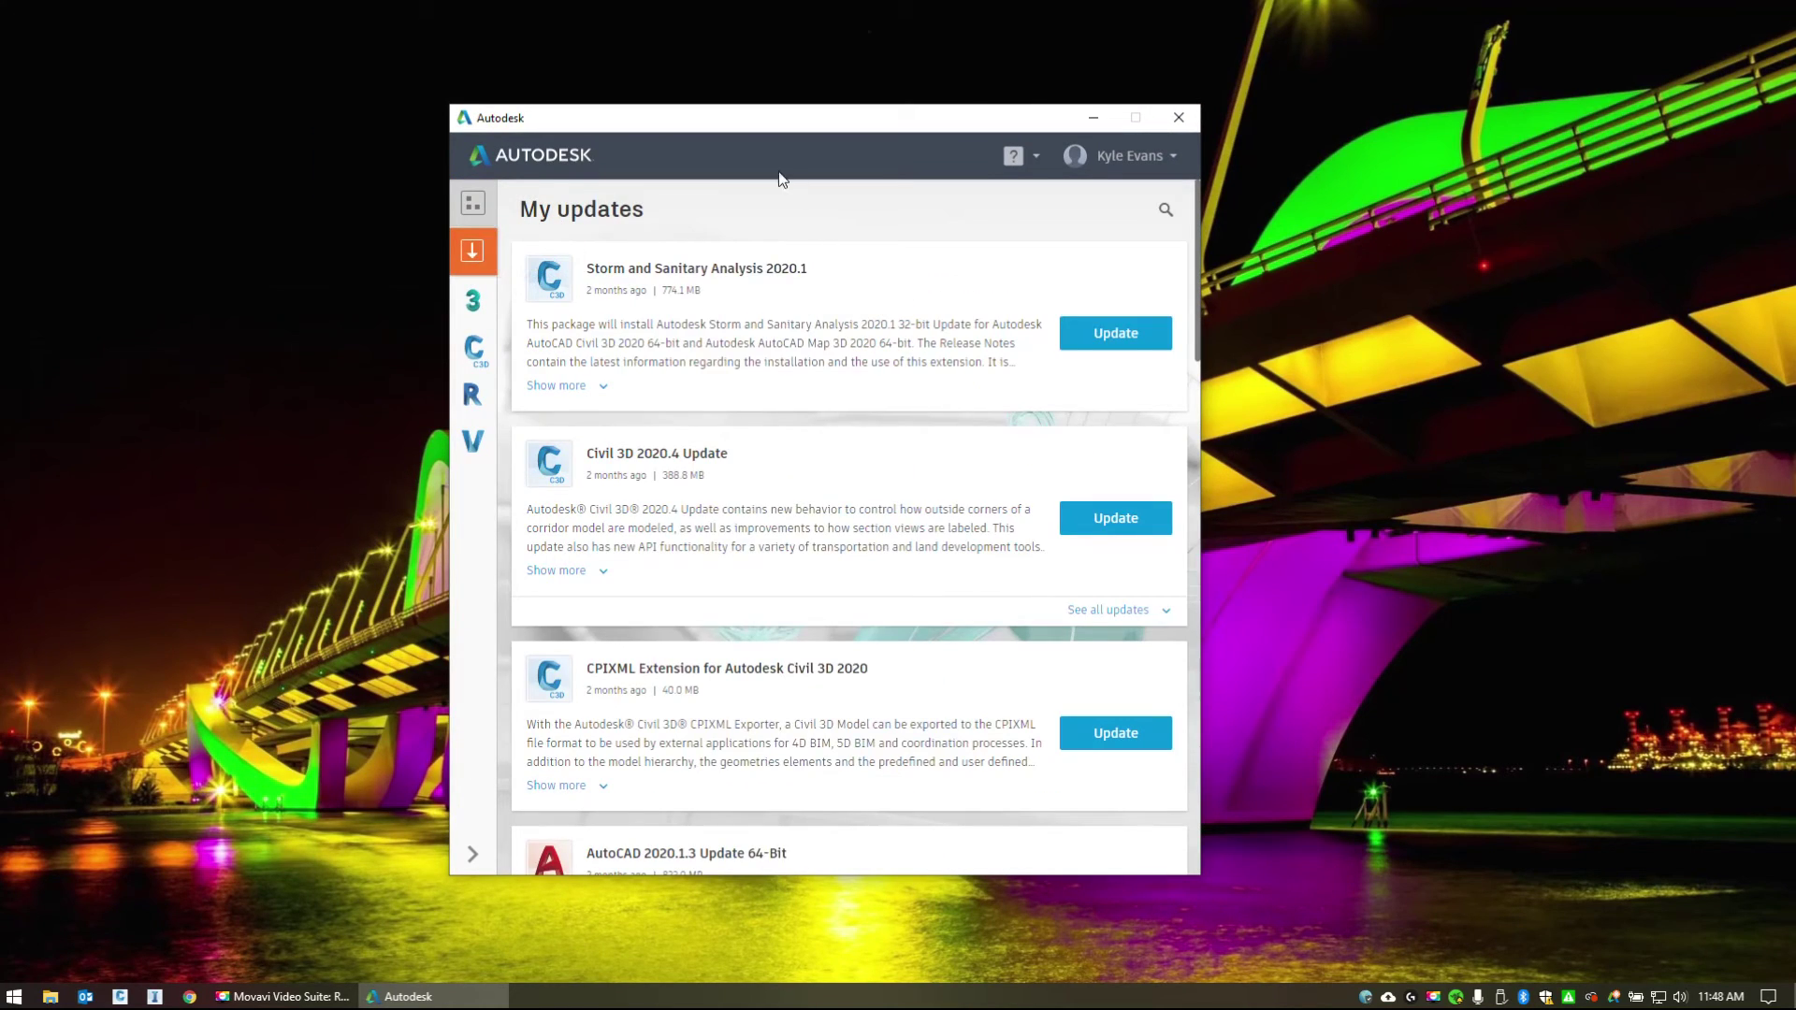
{"action": "scroll", "coordinate": [779, 488], "scroll_direction": "down", "scroll_amount": 2}
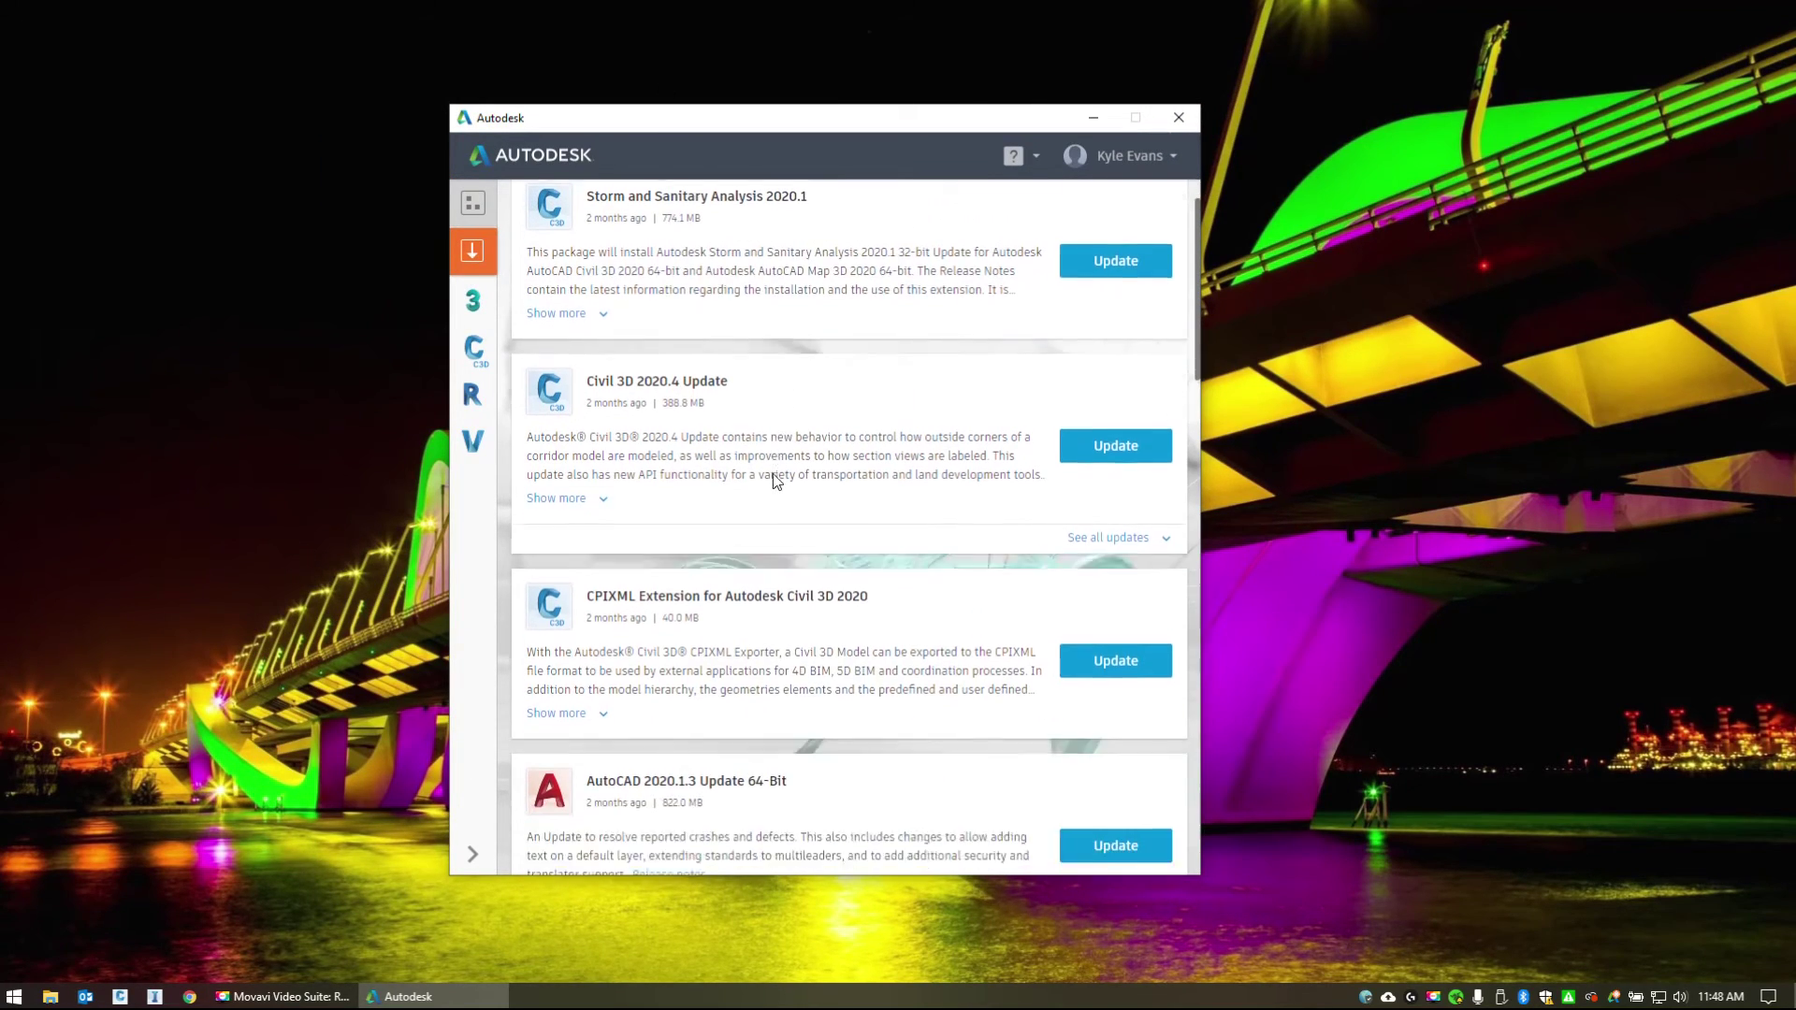
{"action": "scroll", "coordinate": [778, 488], "scroll_direction": "down", "scroll_amount": 13}
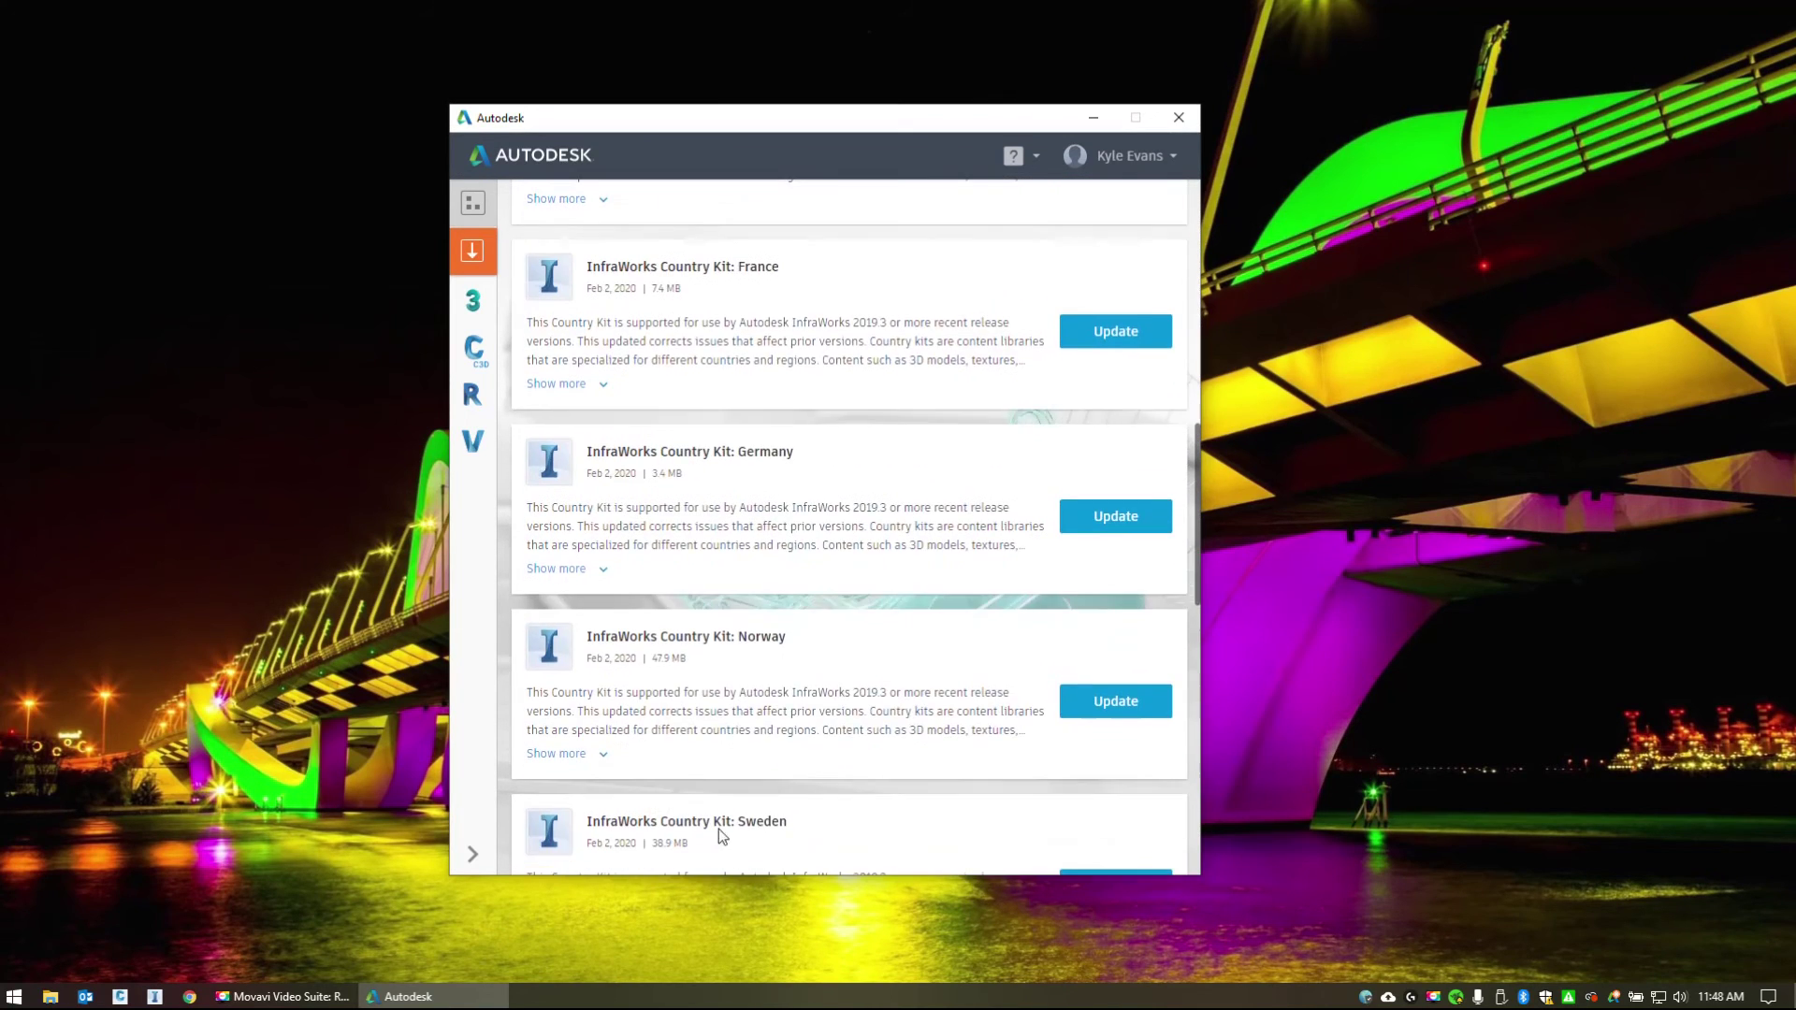
{"action": "scroll", "coordinate": [711, 581], "scroll_direction": "down", "scroll_amount": 3}
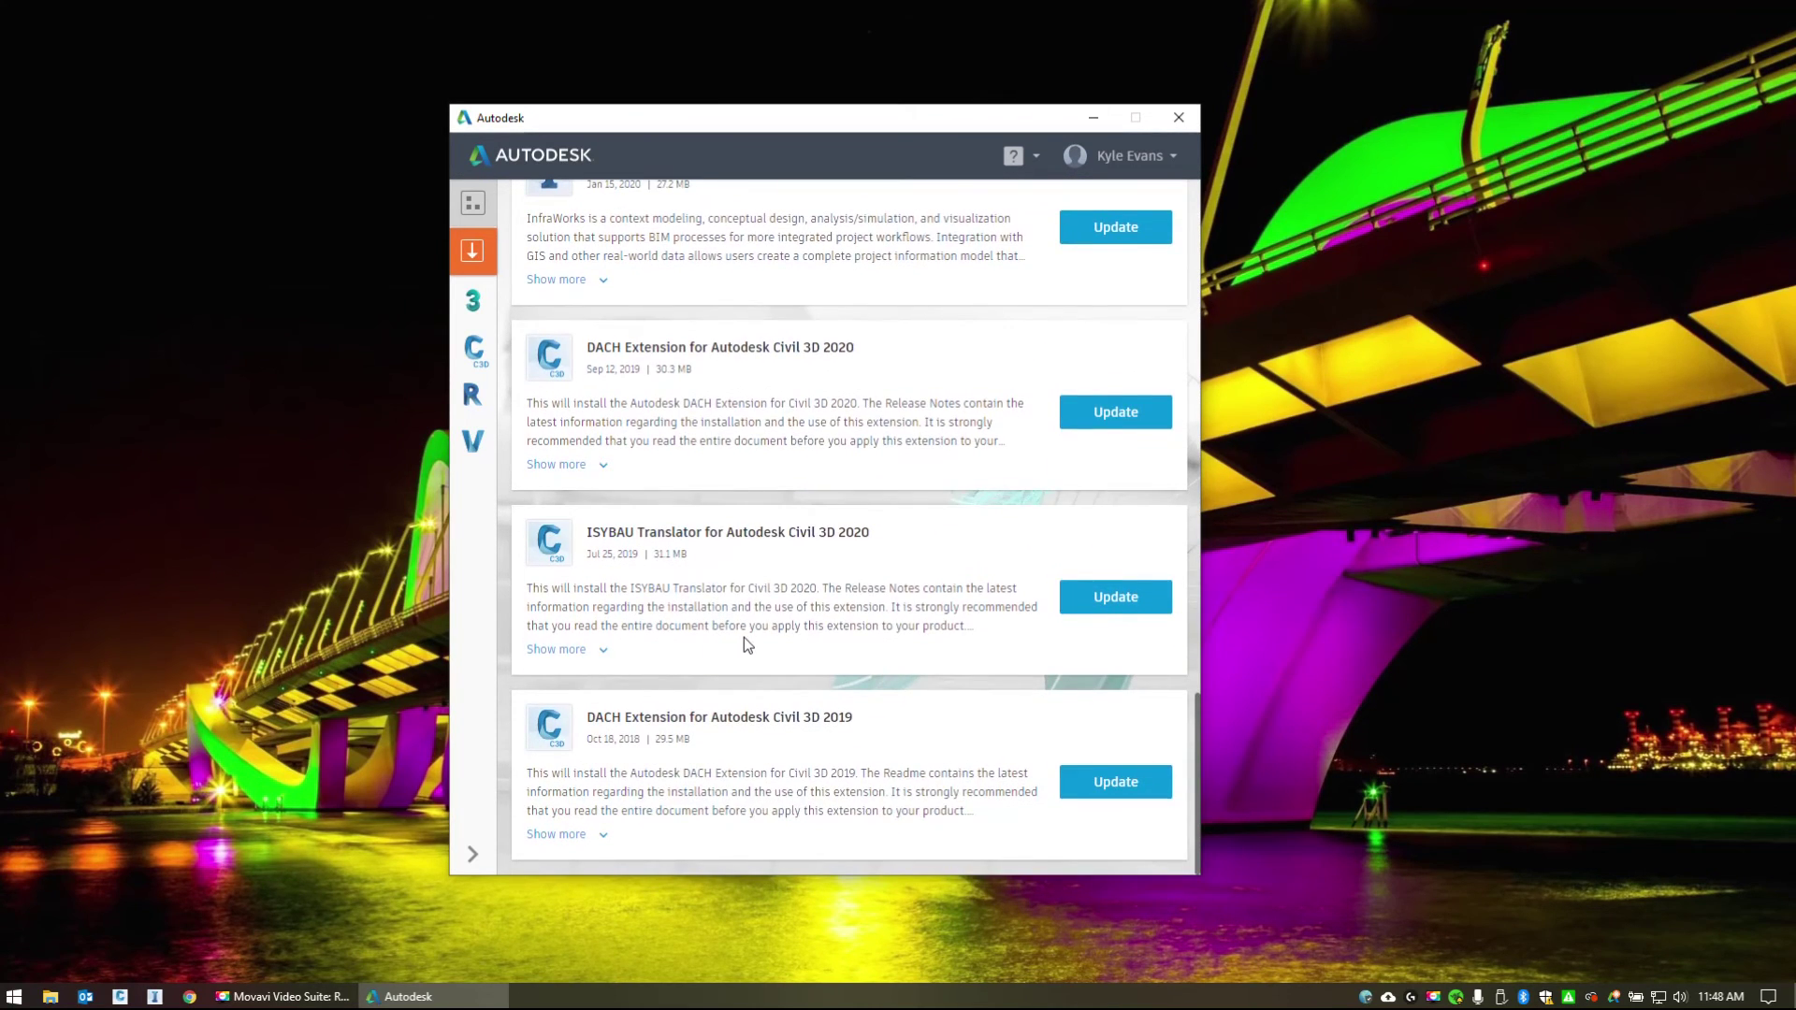
{"action": "scroll", "coordinate": [744, 637], "scroll_direction": "up", "scroll_amount": 18}
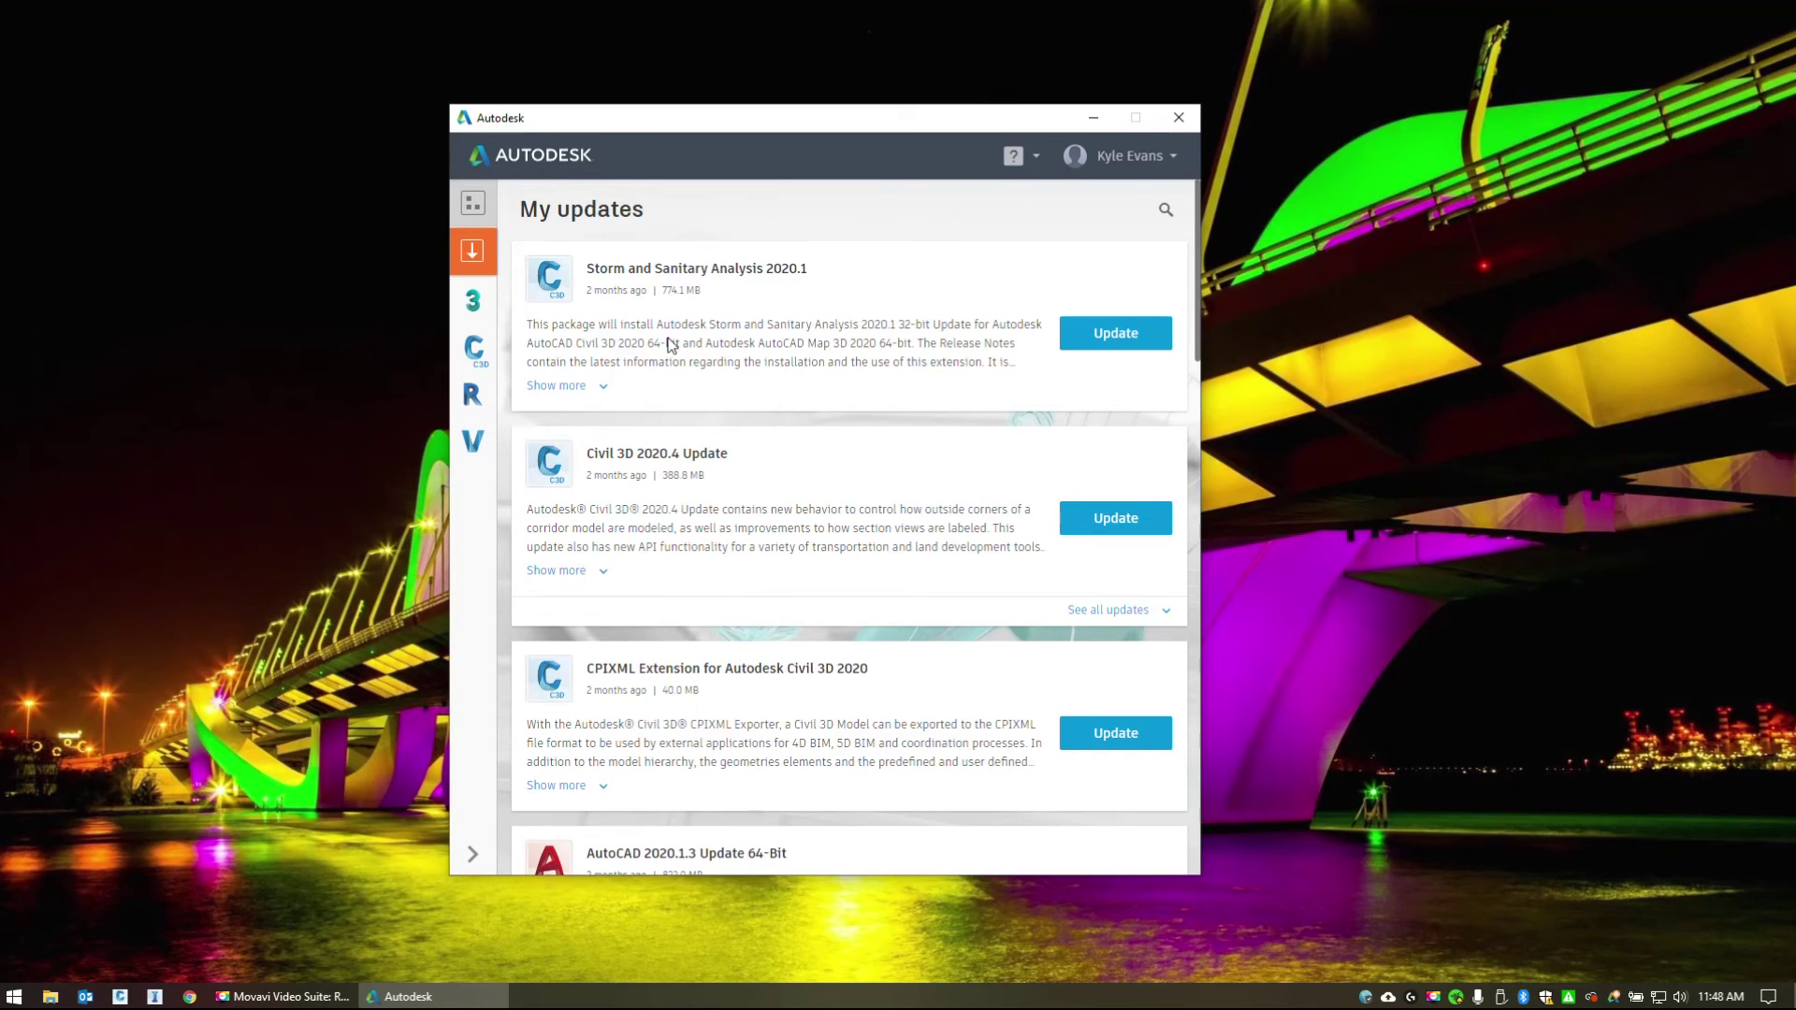
{"action": "scroll", "coordinate": [559, 408], "scroll_direction": "down", "scroll_amount": 18}
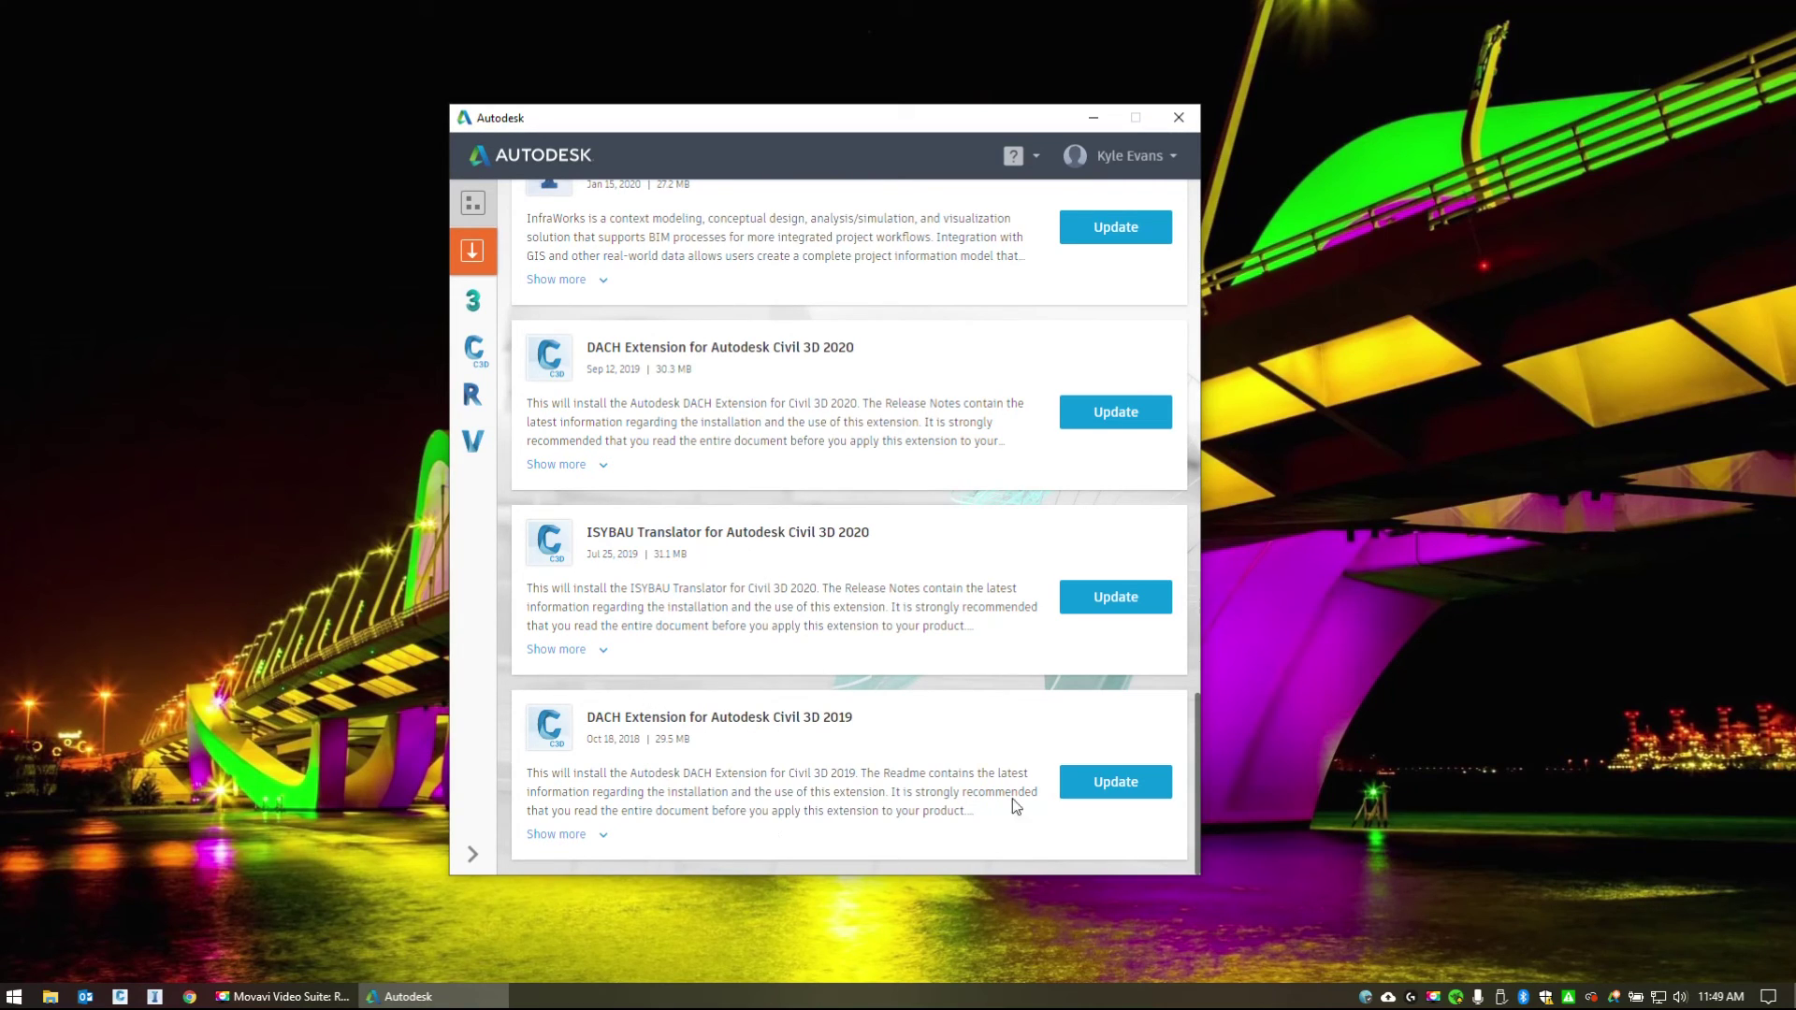
{"action": "scroll", "coordinate": [790, 584], "scroll_direction": "up", "scroll_amount": 1}
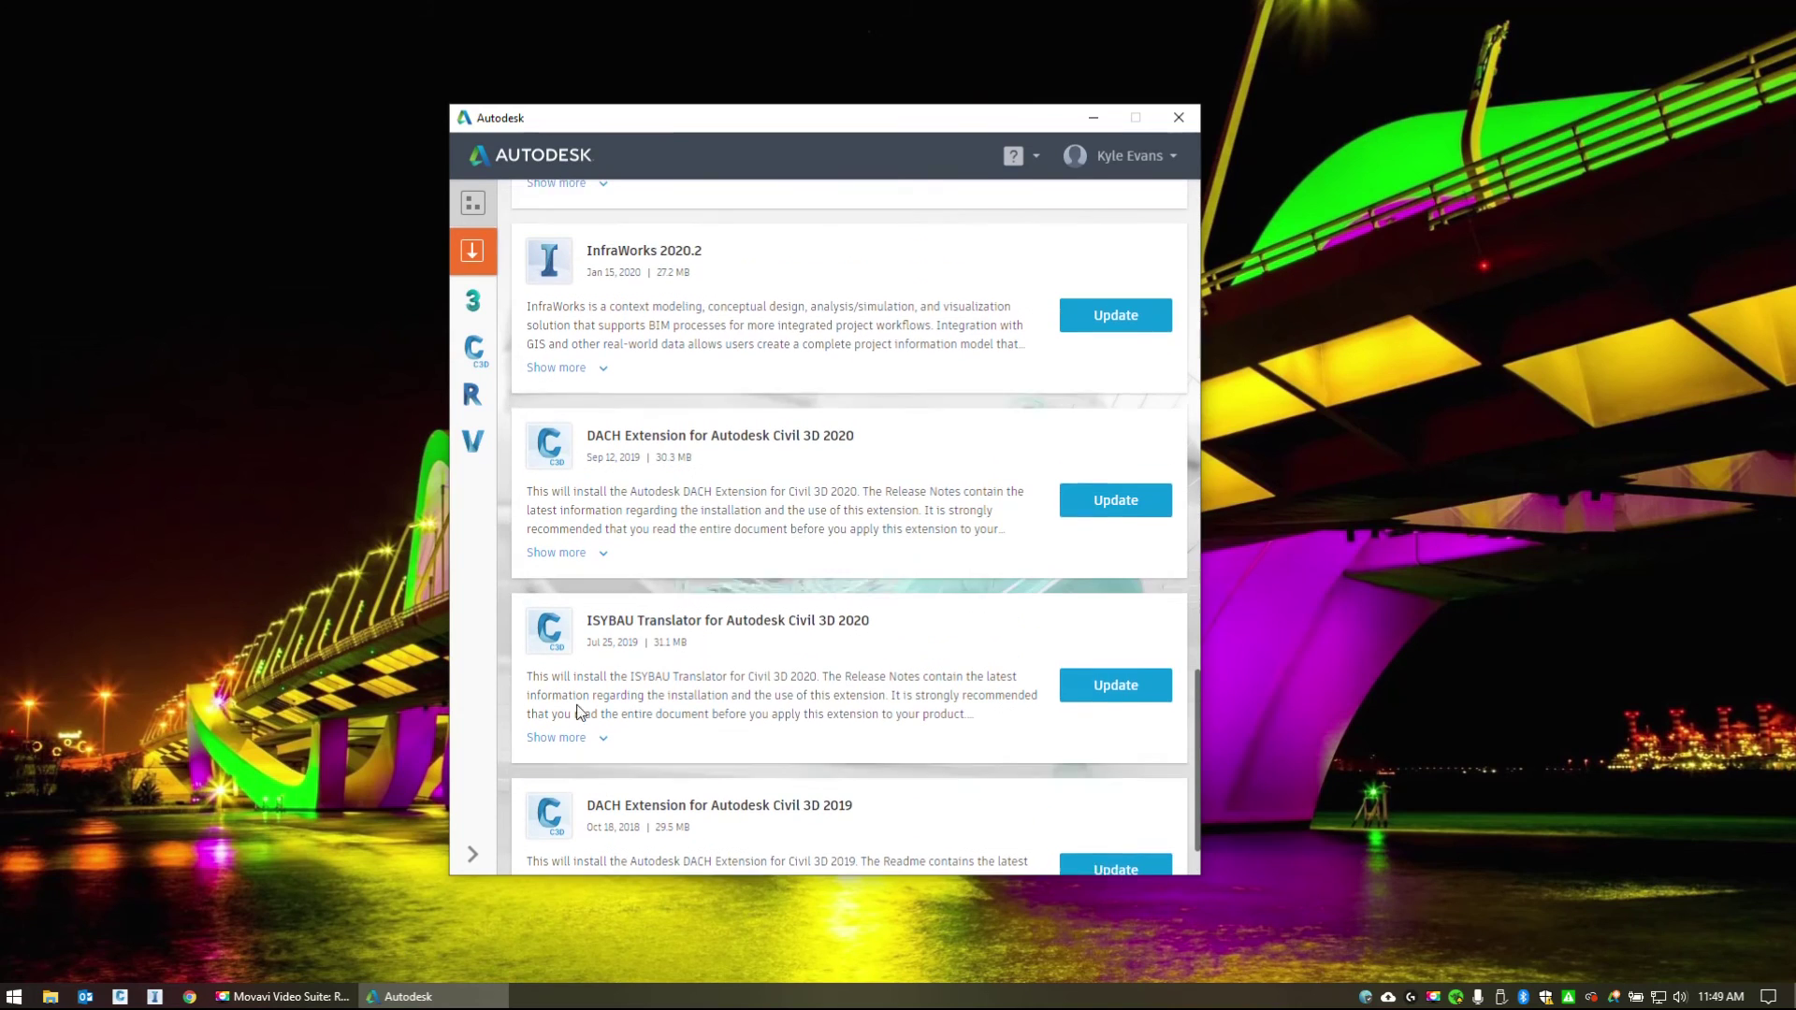
{"action": "scroll", "coordinate": [747, 567], "scroll_direction": "down", "scroll_amount": 1}
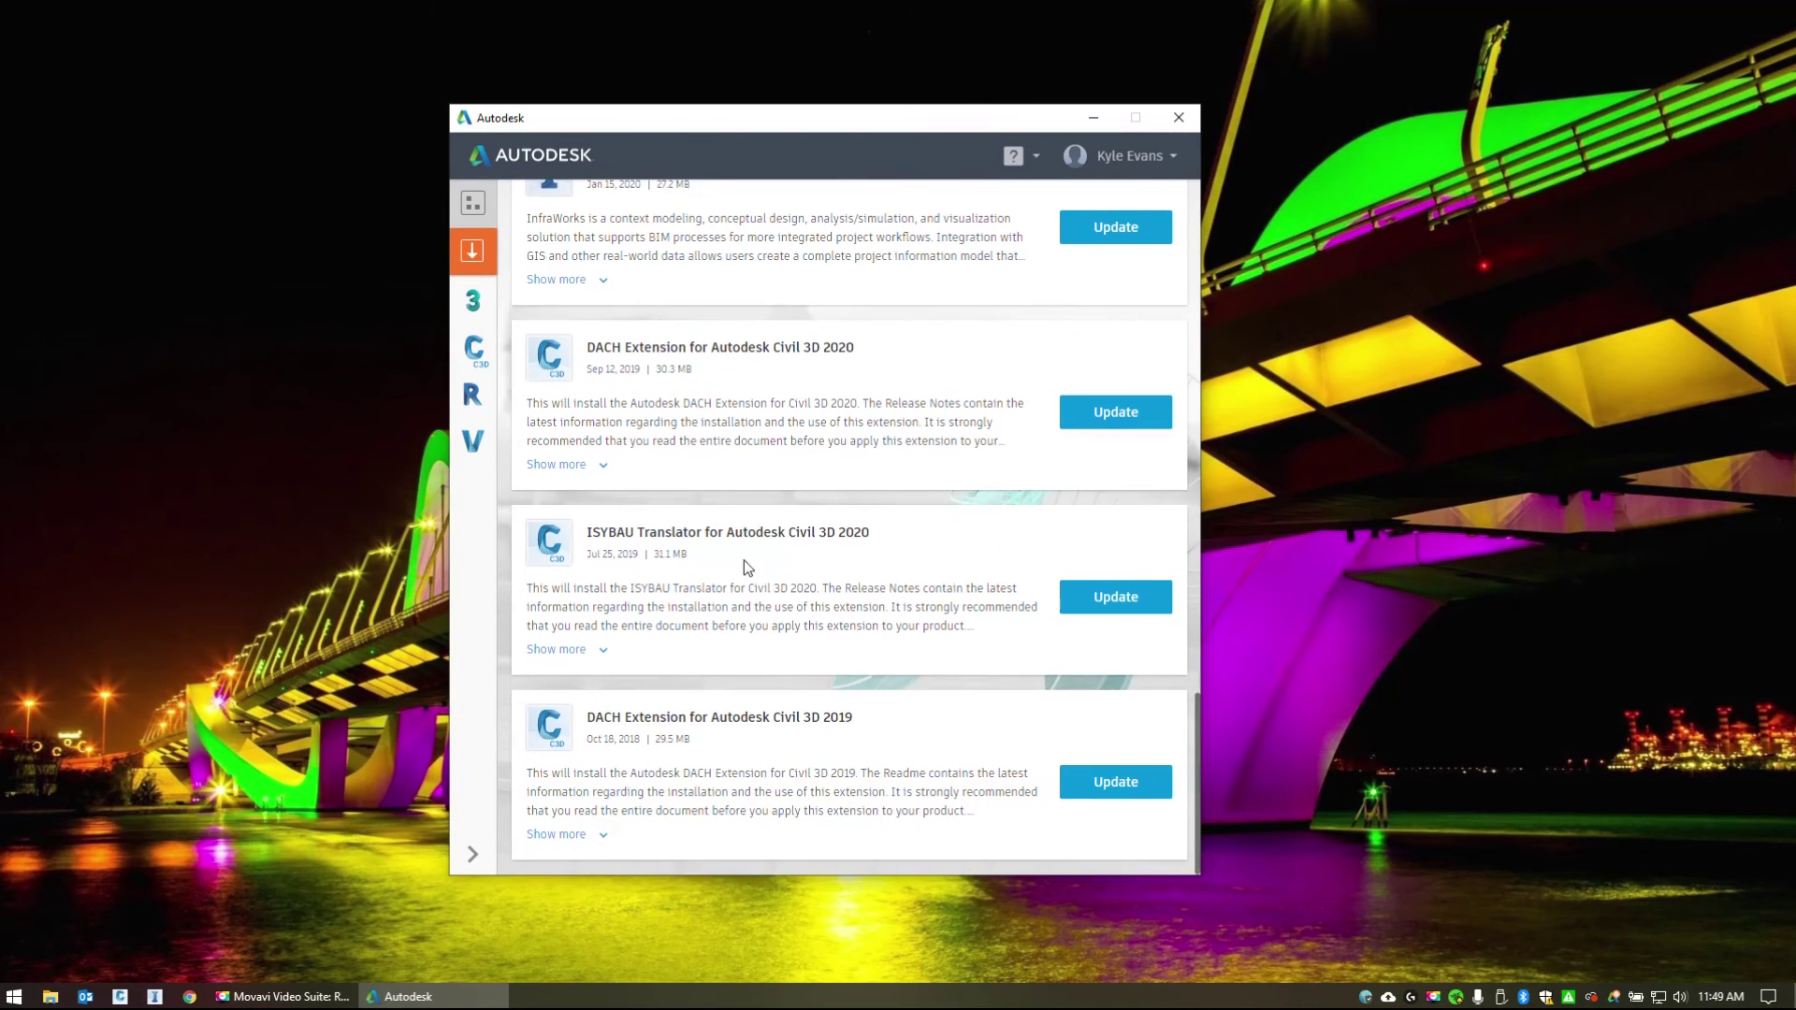
{"action": "scroll", "coordinate": [640, 657], "scroll_direction": "up", "scroll_amount": 10}
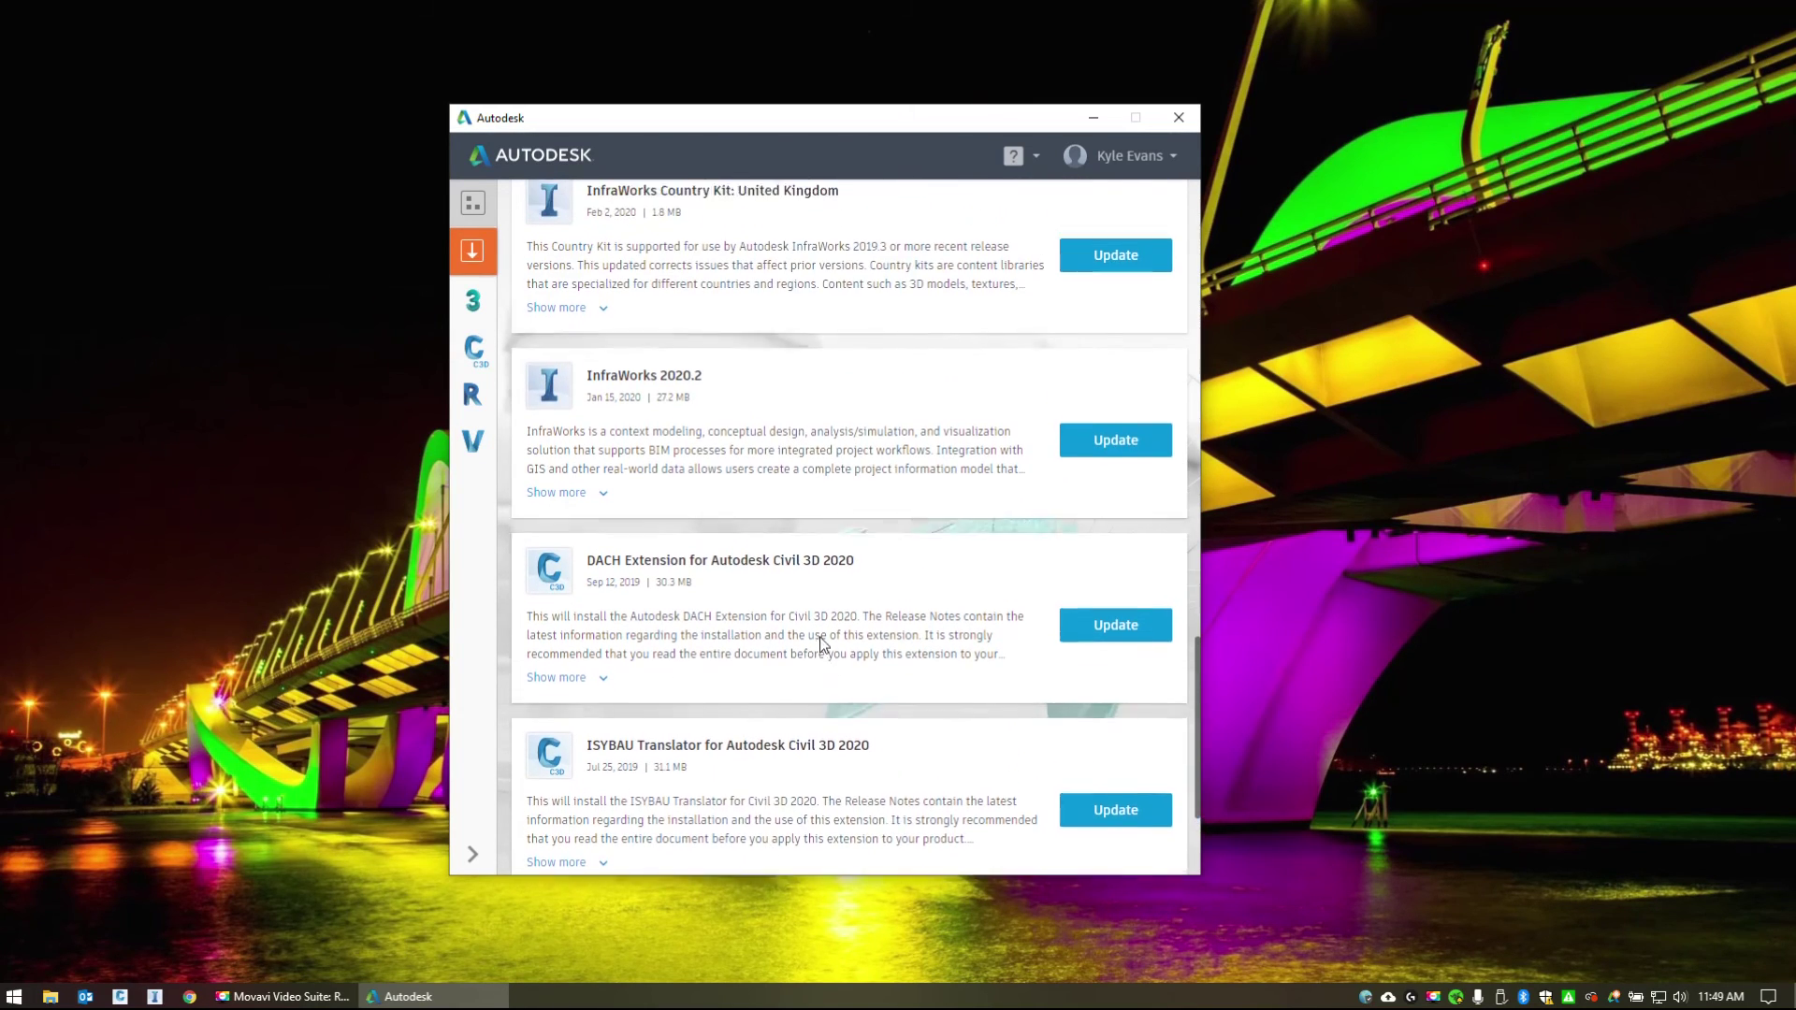
{"action": "scroll", "coordinate": [872, 668], "scroll_direction": "up", "scroll_amount": 10}
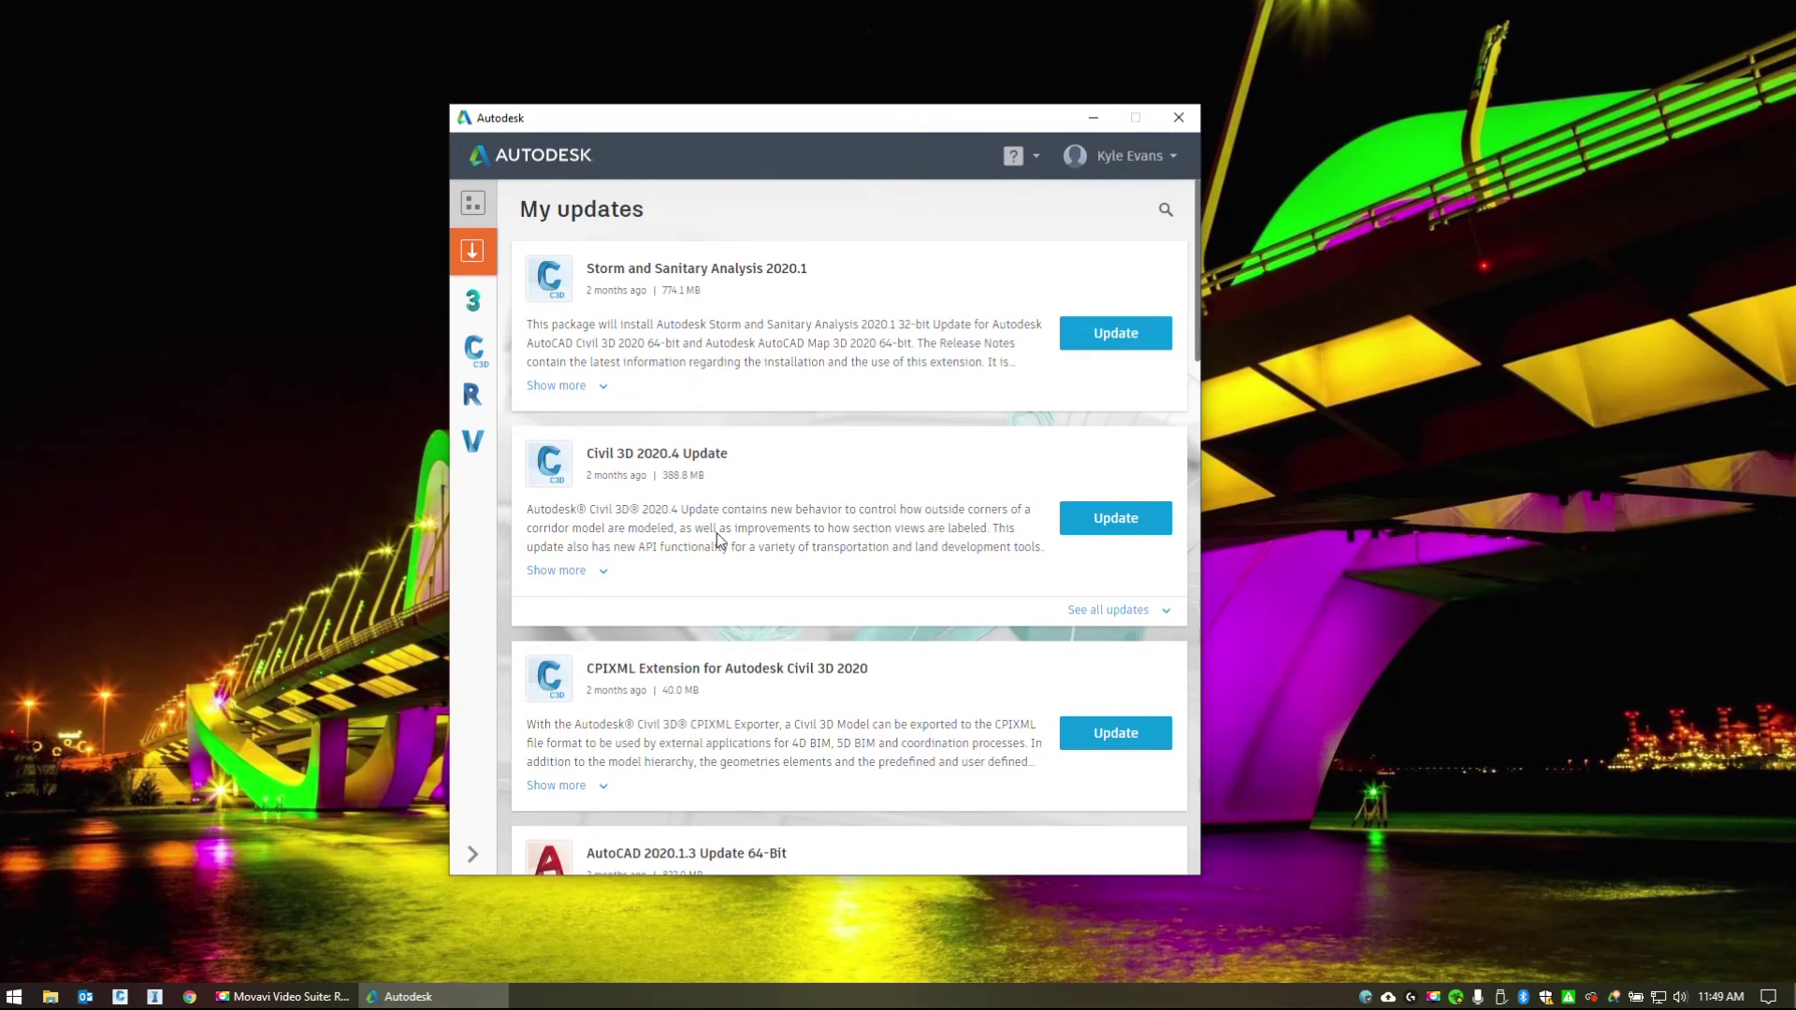
Start the Storm and Sanitary Analysis 2020.1 update download and shift the window slightly left.
{"action": "left_click", "coordinate": [1109, 337]}
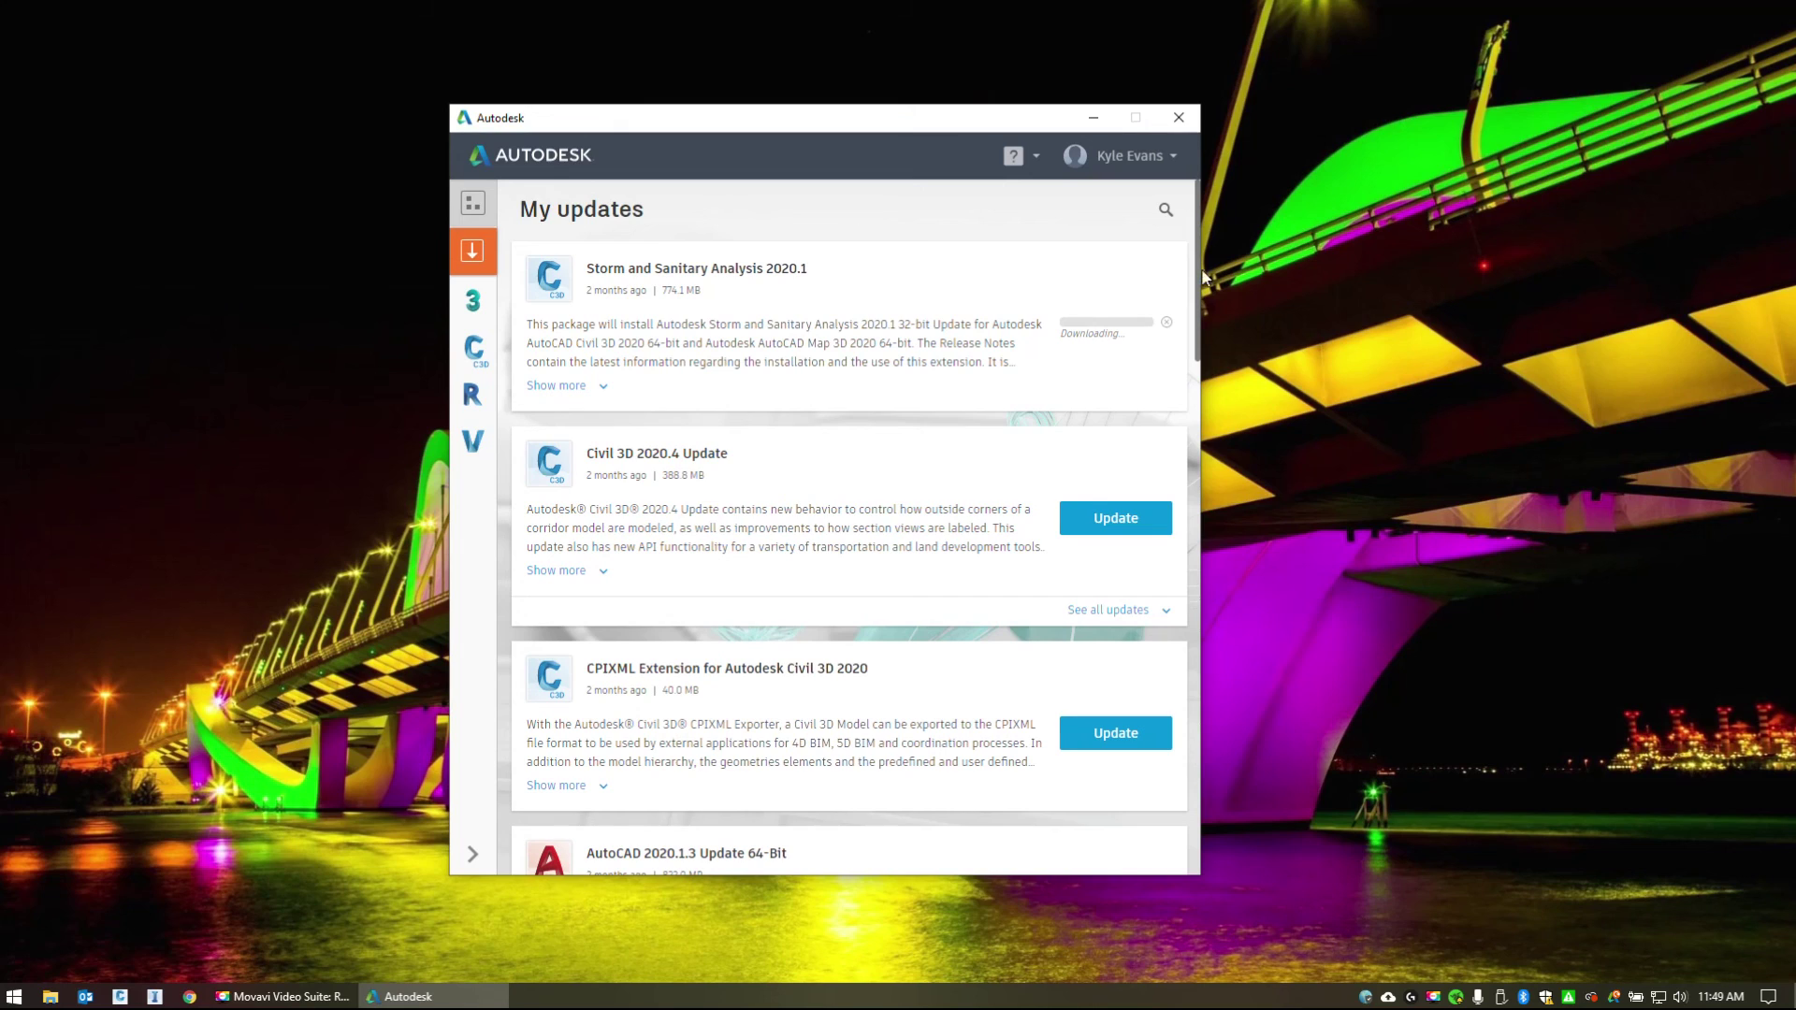
{"action": "left_click_drag", "start_coordinate": [739, 113], "coordinate": [652, 105]}
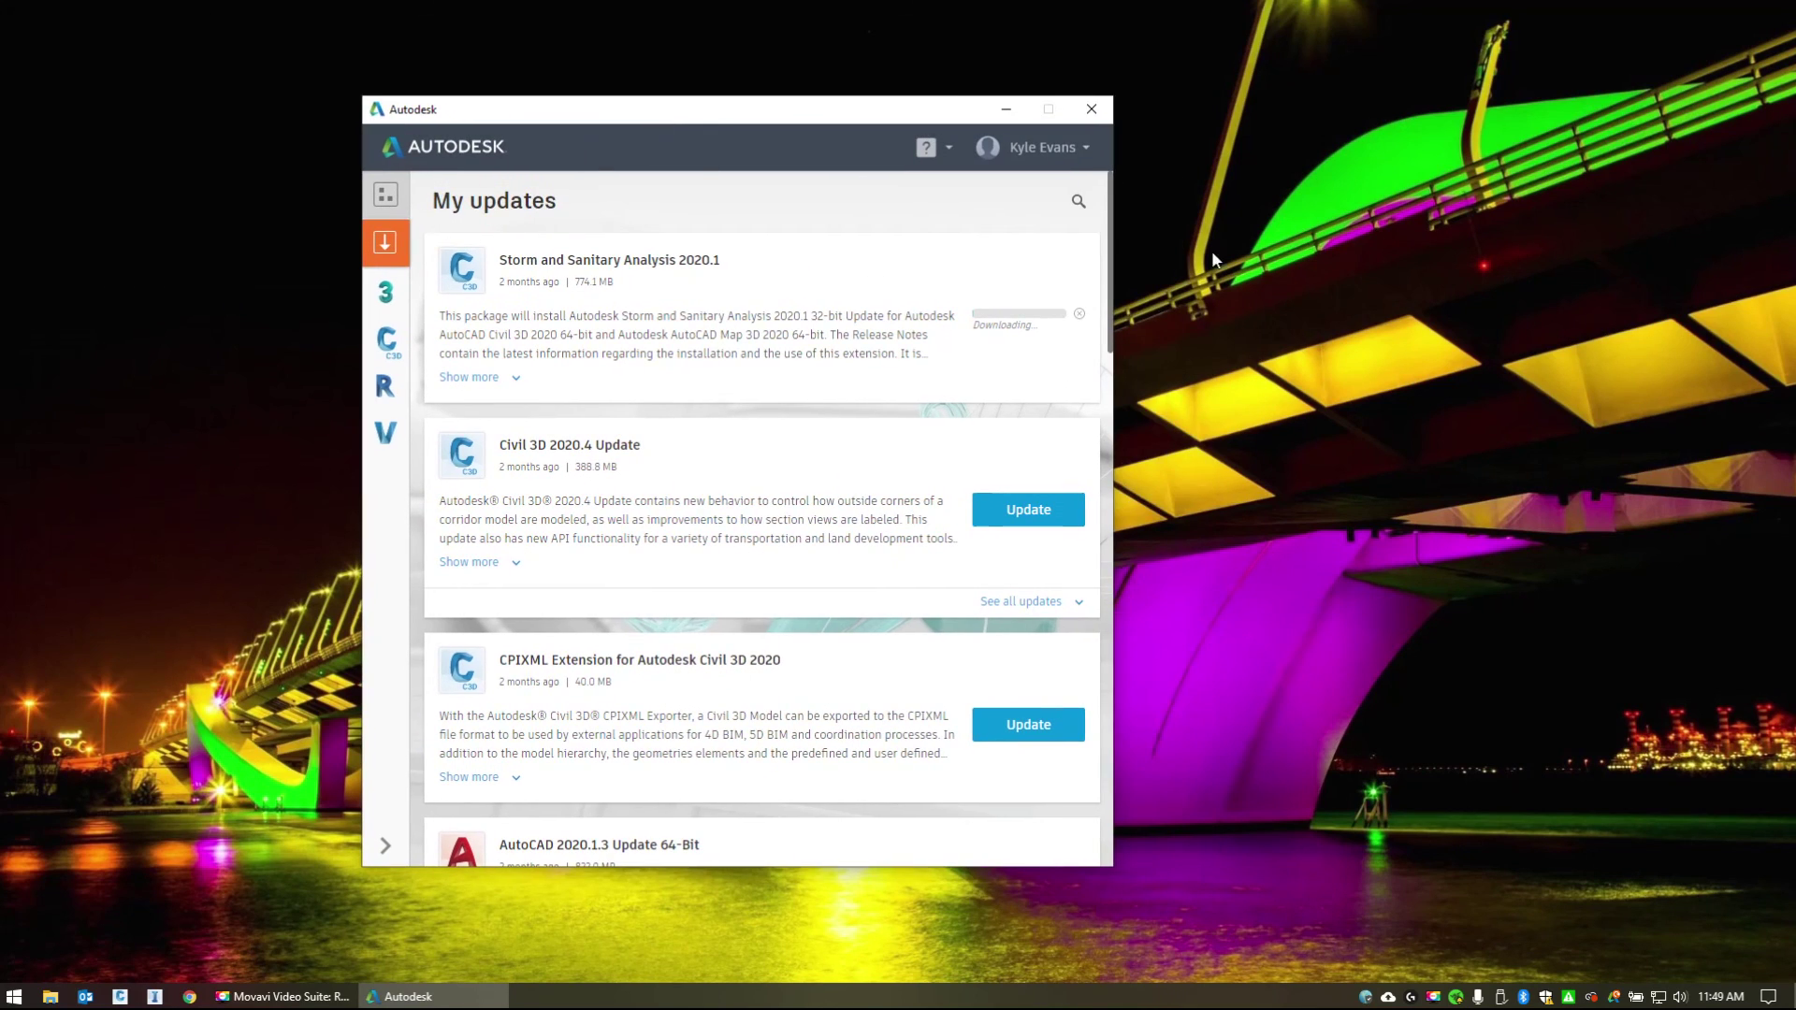